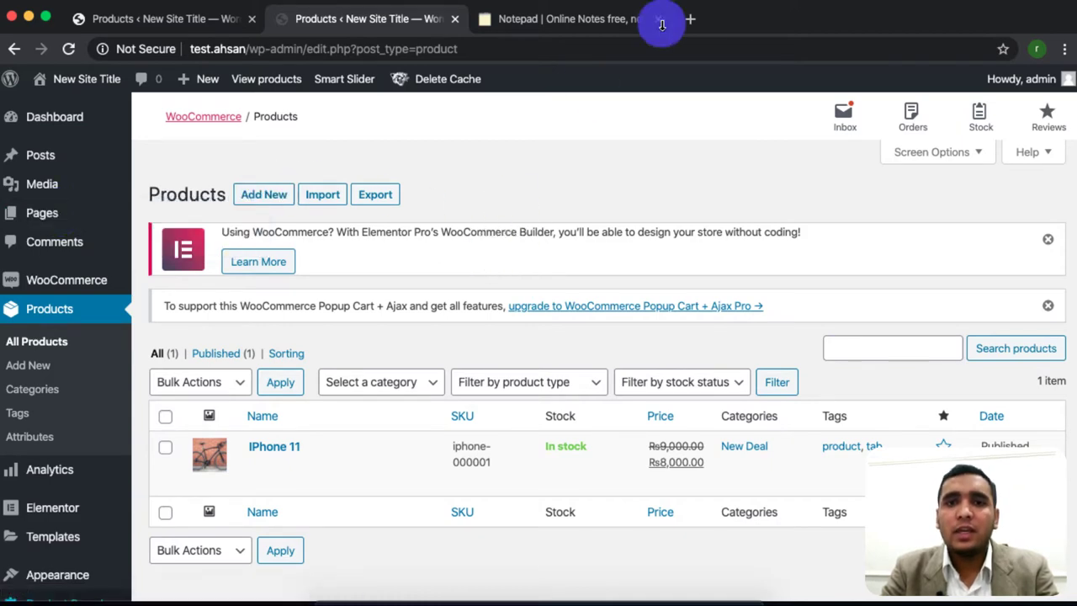
{"action": "left_click", "coordinate": [695, 19]}
{"action": "type", "text": "sho"}
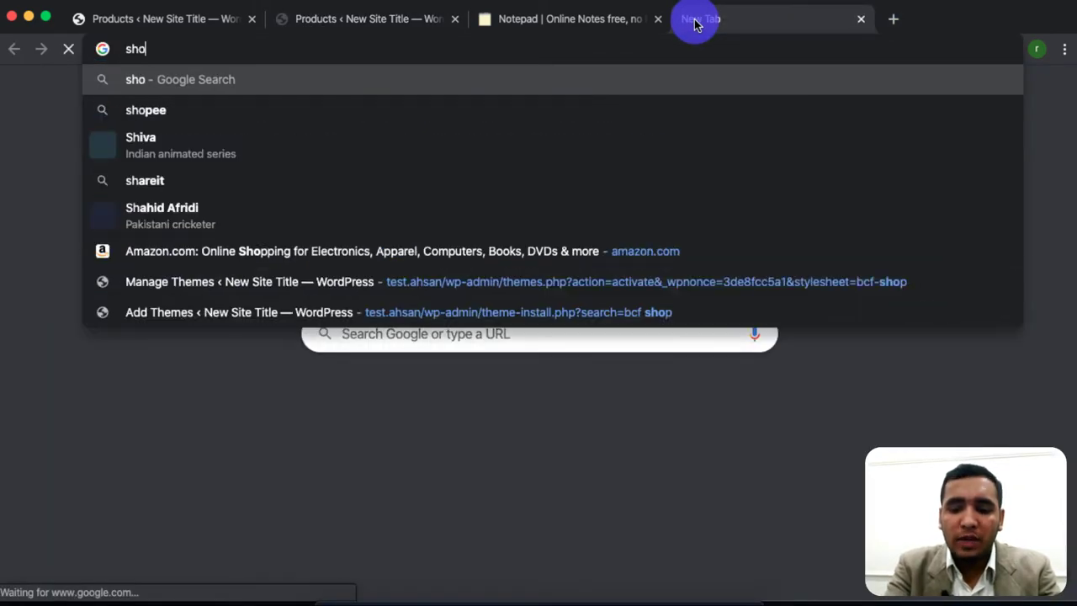
{"action": "type", "text": "p"}
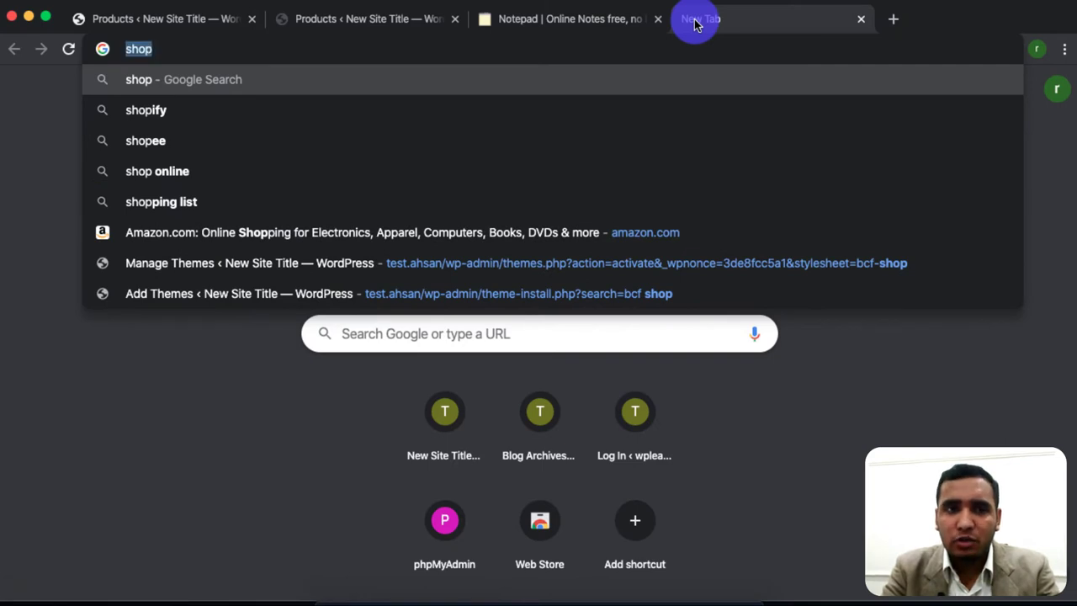
{"action": "type", "text": "cart"}
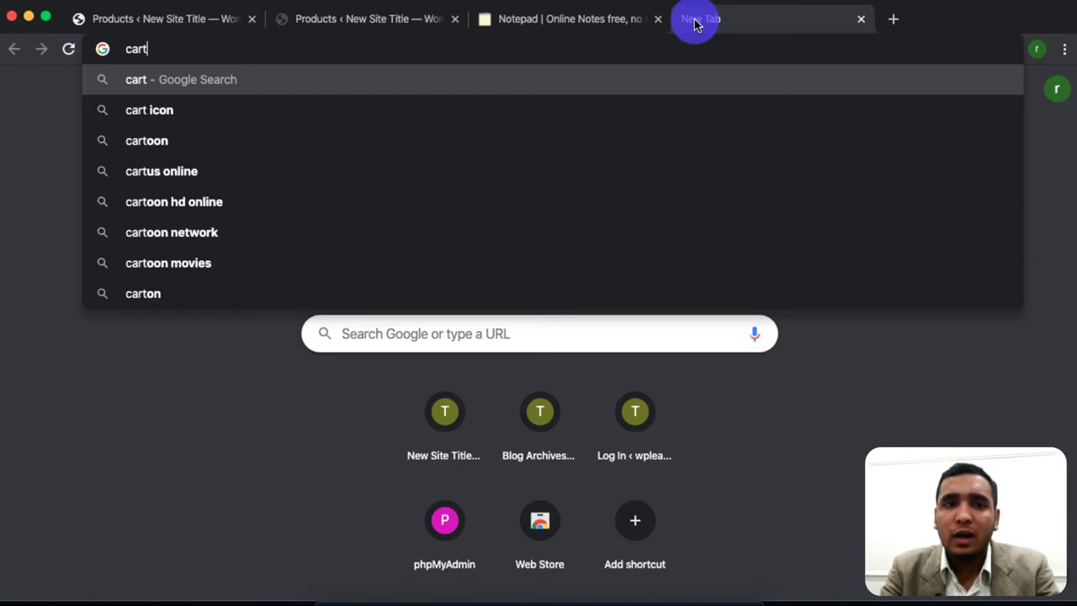
{"action": "type", "text": "hecku"}
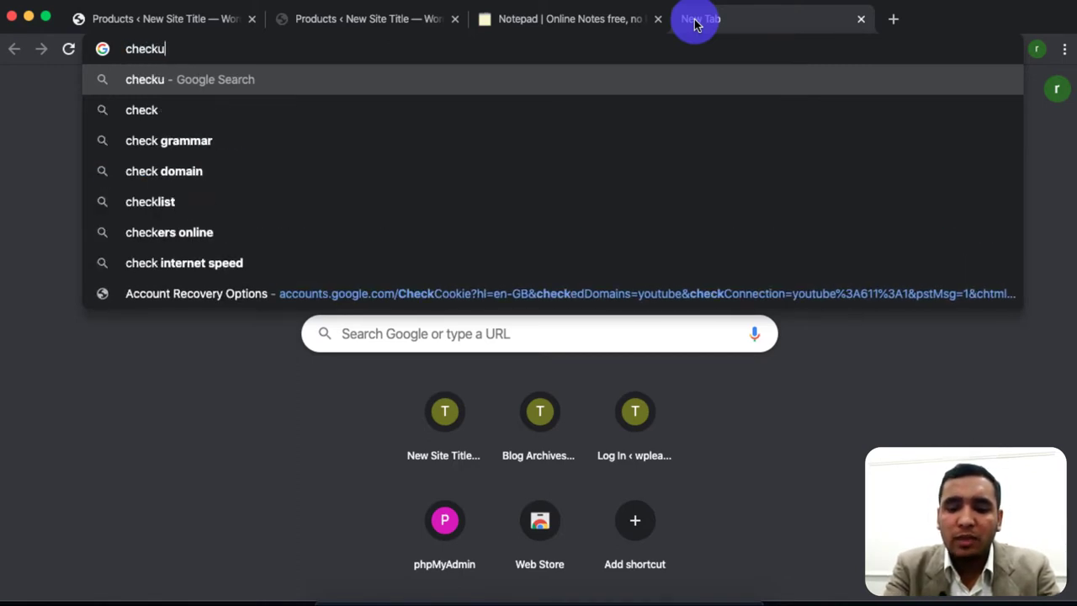
{"action": "key", "text": "BackSpace"}
{"action": "type", "text": "out"}
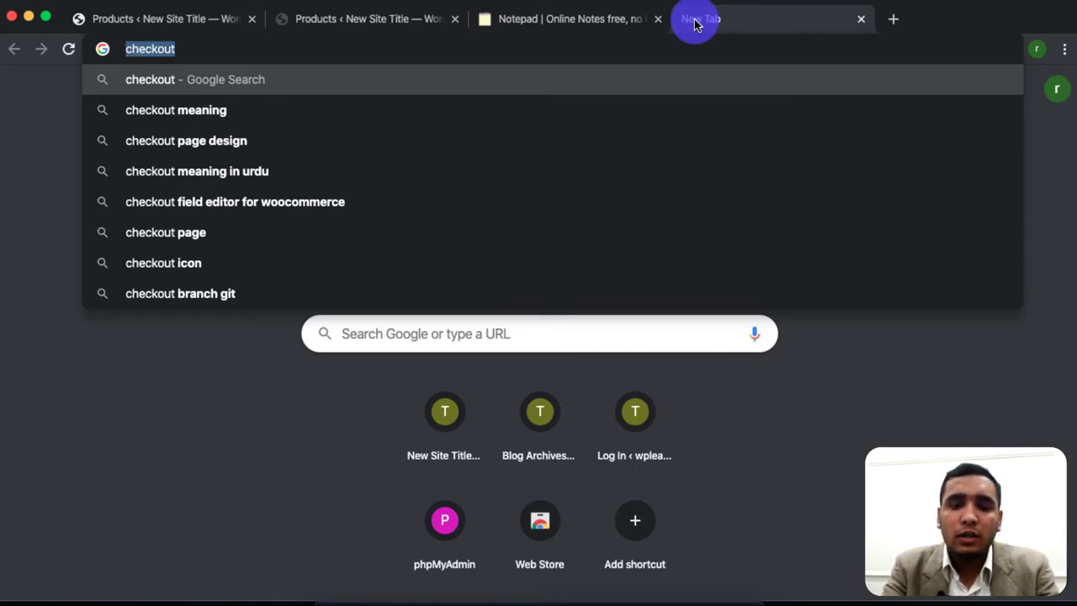
{"action": "type", "text": "my"}
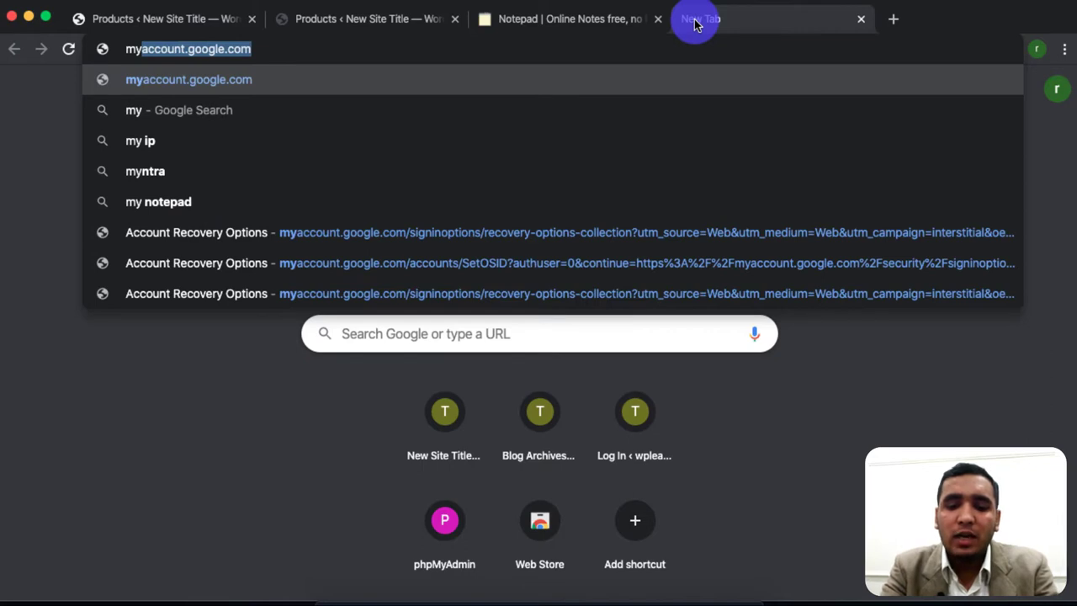
{"action": "type", "text": " account"}
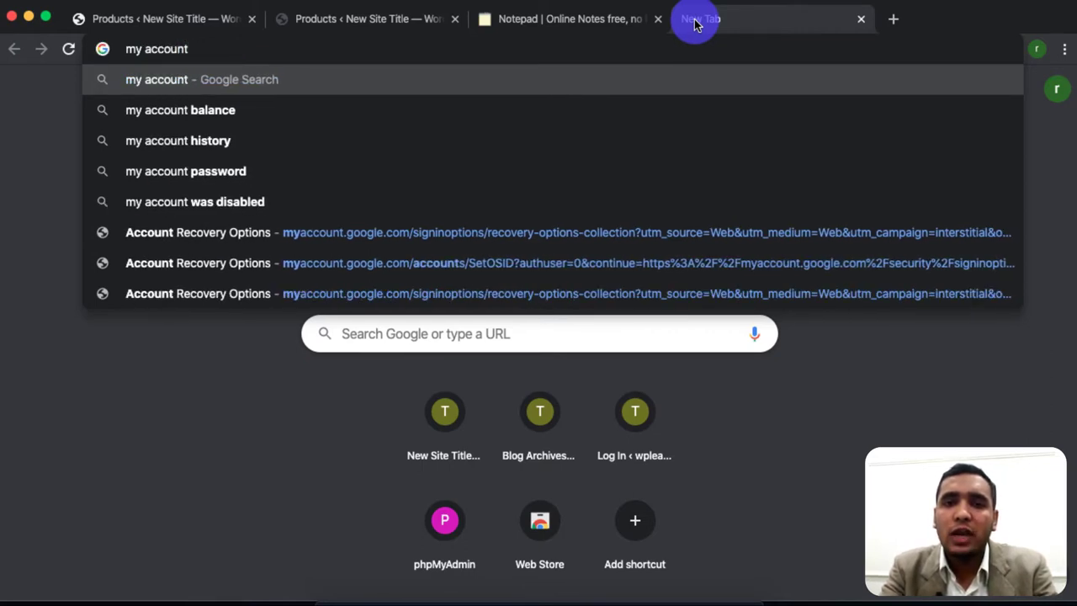
{"action": "key", "text": "super+w"}
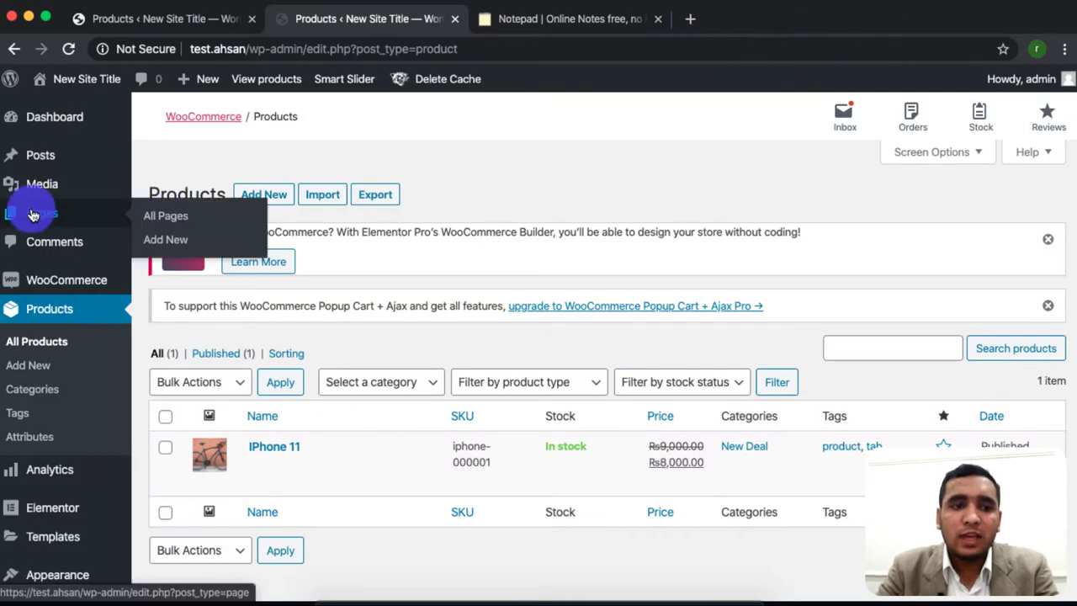
Step: Select all existing pages on the site and move them to the trash in bulk
{"action": "left_click", "coordinate": [32, 214]}
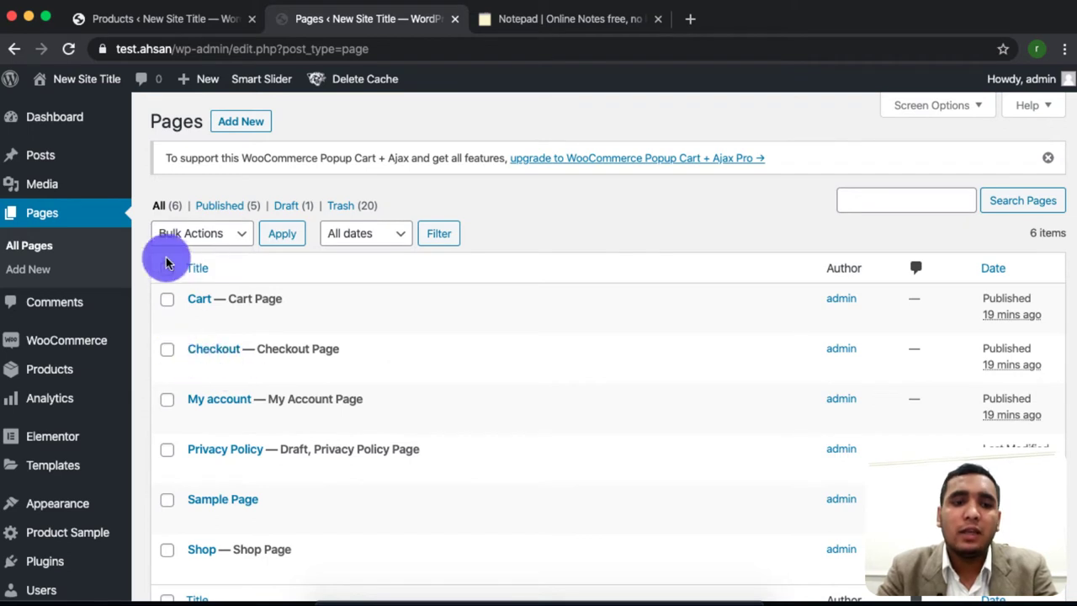
{"action": "scroll", "coordinate": [190, 392], "scroll_direction": "down", "scroll_amount": 3}
{"action": "scroll", "coordinate": [190, 420], "scroll_direction": "up", "scroll_amount": 3}
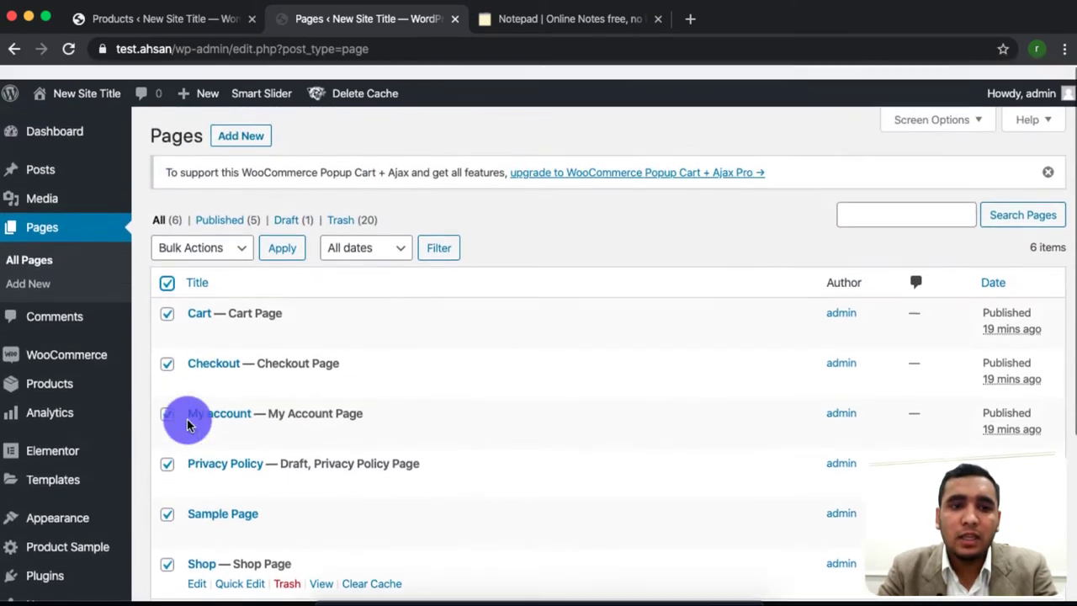
{"action": "left_click", "coordinate": [237, 242]}
{"action": "left_click", "coordinate": [211, 266]}
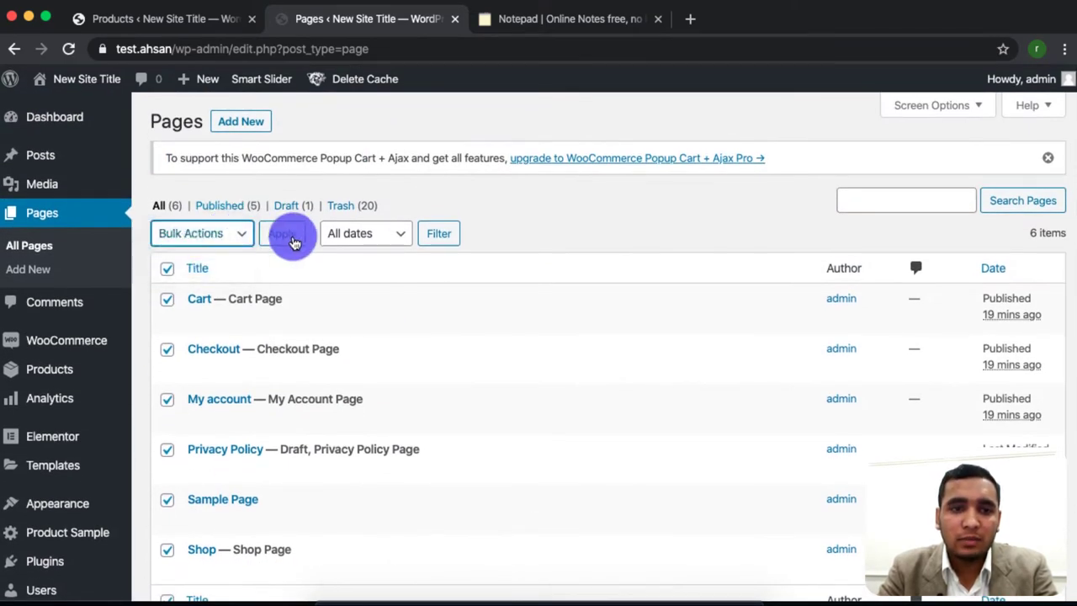
{"action": "left_click", "coordinate": [291, 240]}
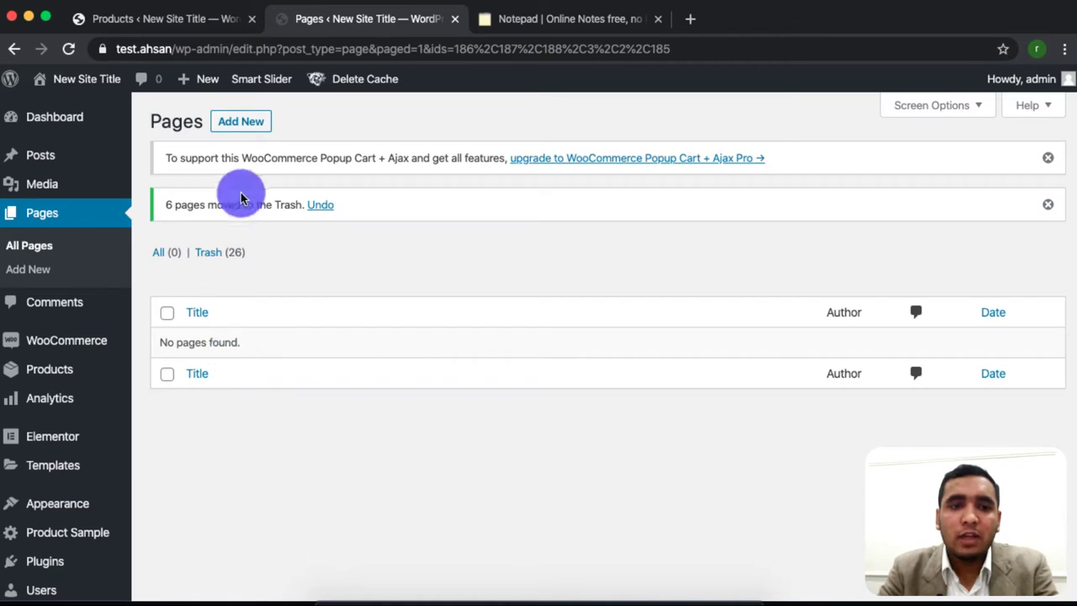
Step: Create a new page titled Shop with no content and publish it
{"action": "left_click", "coordinate": [251, 123]}
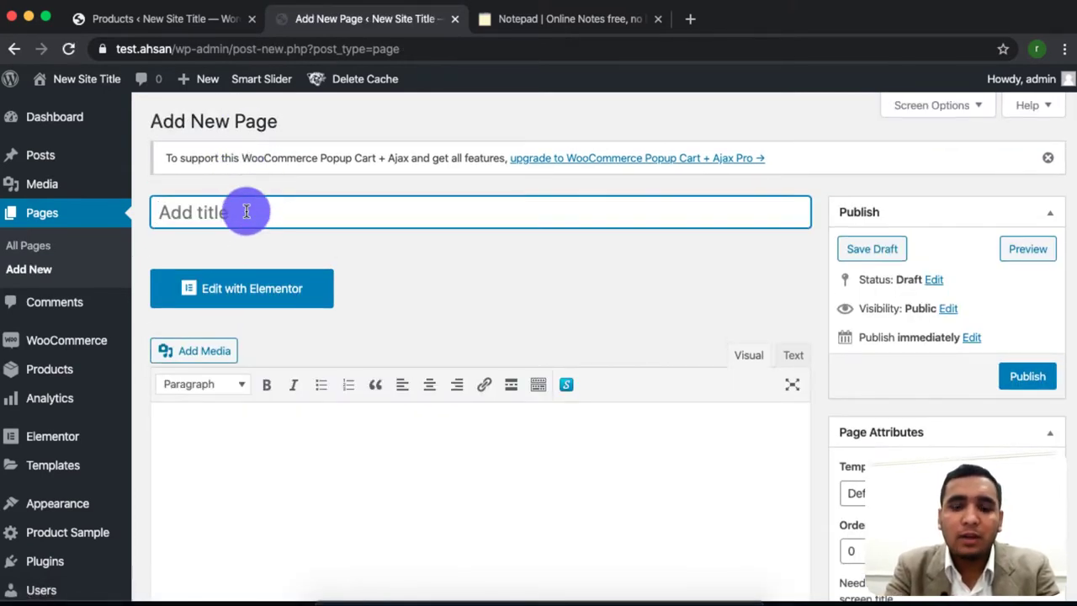
{"action": "type", "text": "Shop"}
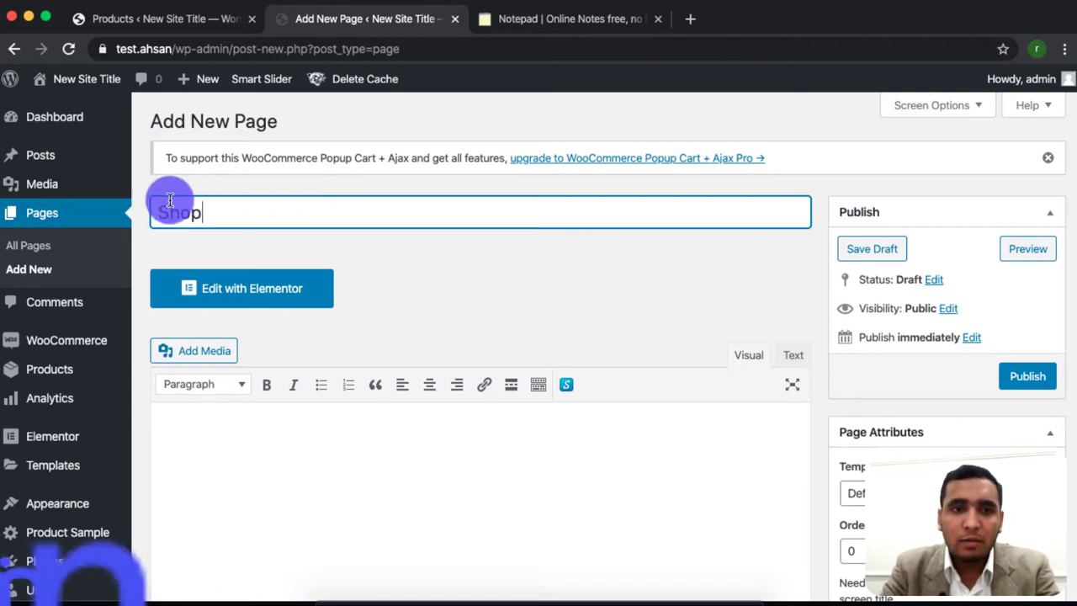
{"action": "key", "text": "Tab"}
{"action": "scroll", "coordinate": [363, 189], "scroll_direction": "up", "scroll_amount": 3}
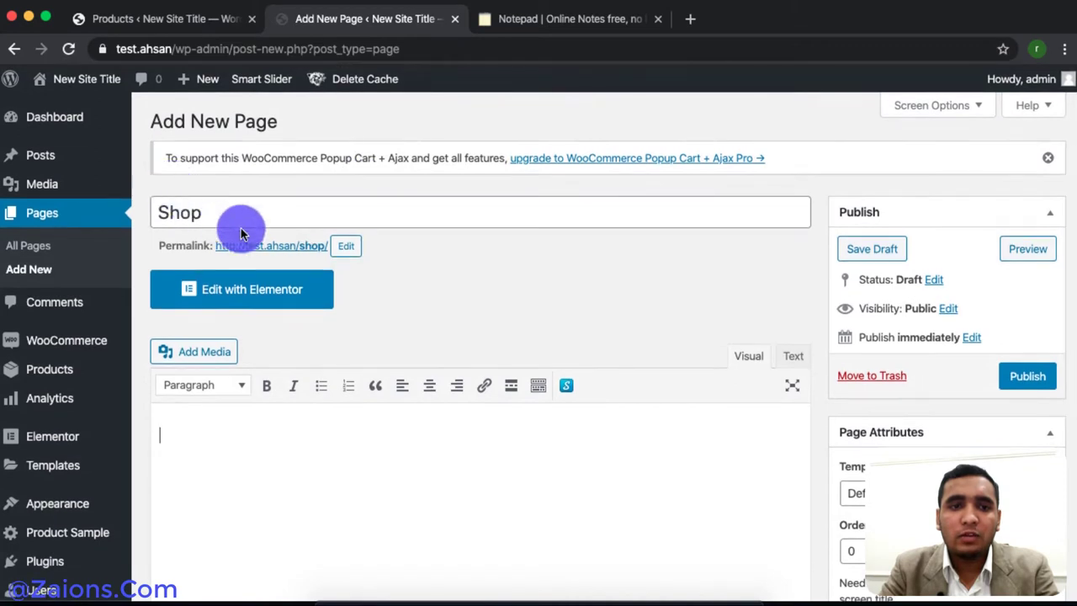
{"action": "left_click", "coordinate": [204, 431]}
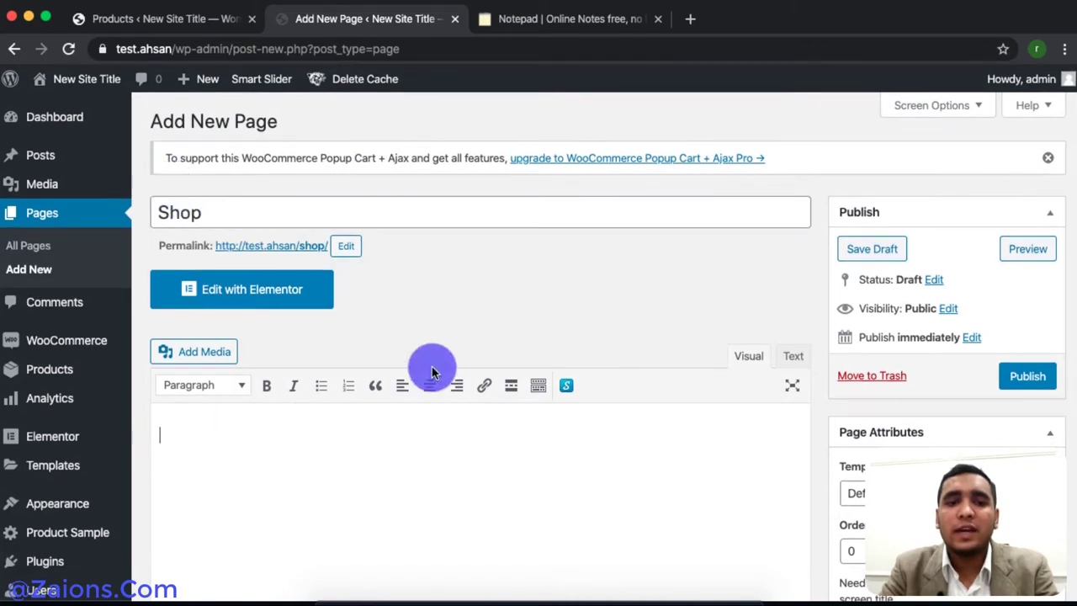
{"action": "left_click", "coordinate": [1027, 376]}
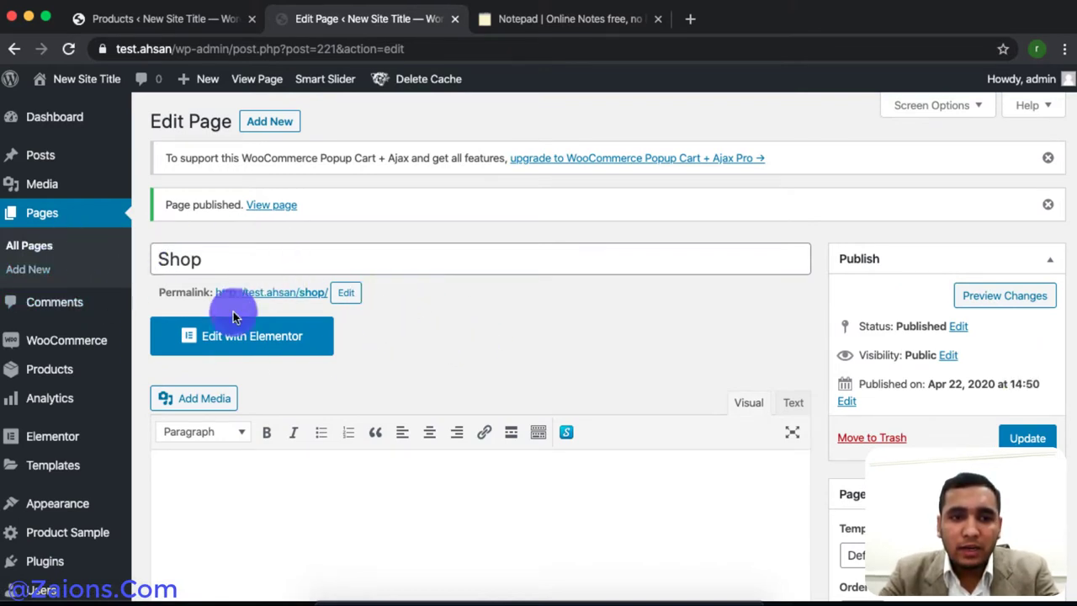
{"action": "double_click", "coordinate": [179, 258]}
{"action": "left_click", "coordinate": [157, 259]}
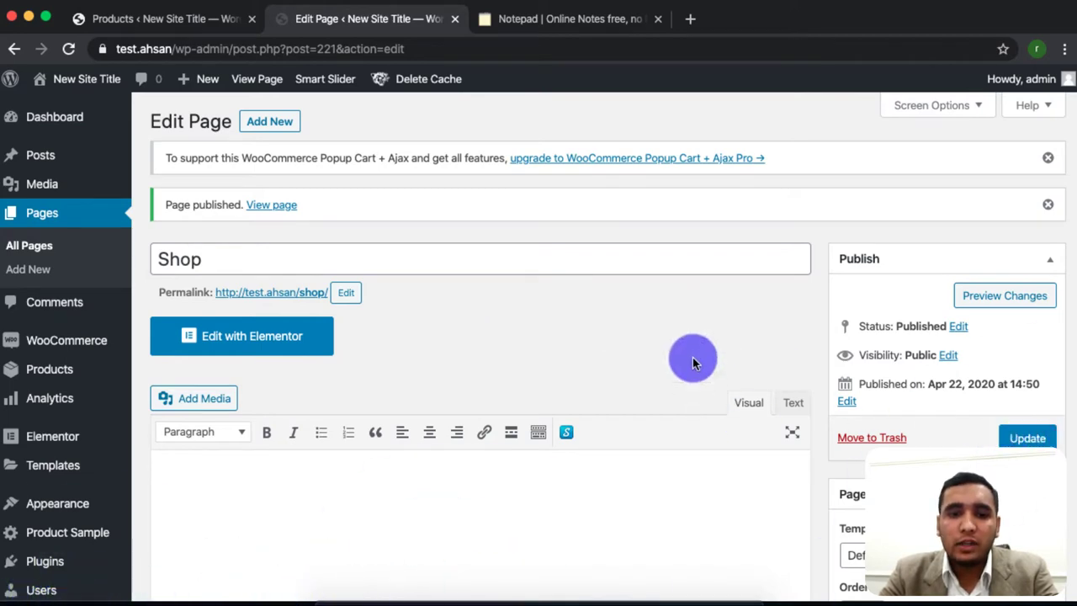
{"action": "scroll", "coordinate": [450, 543], "scroll_direction": "down", "scroll_amount": 5}
{"action": "scroll", "coordinate": [428, 541], "scroll_direction": "up", "scroll_amount": 5}
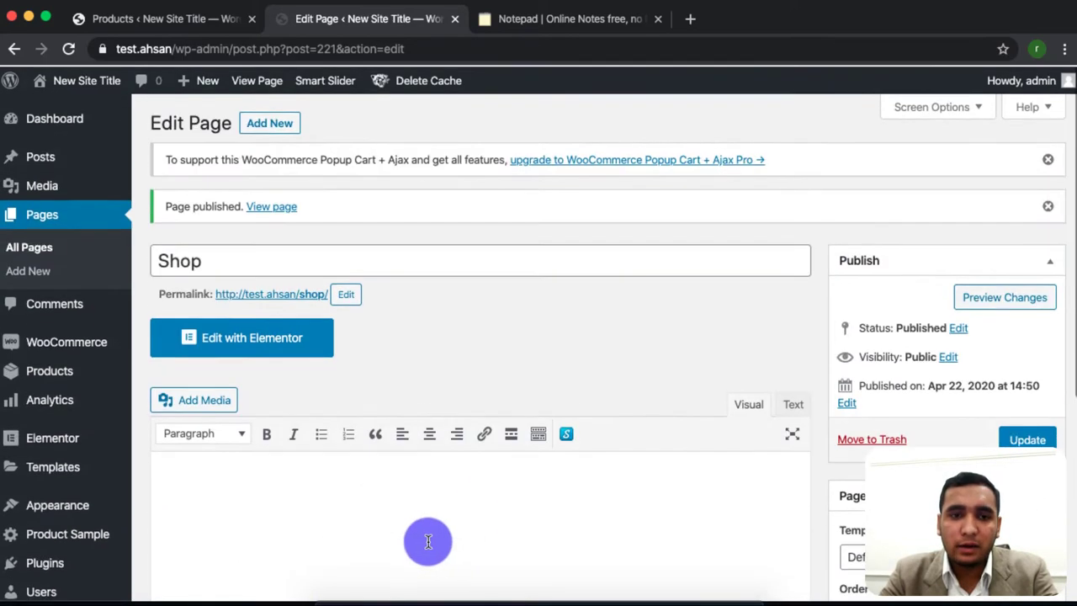
Step: Start another new page and title it Cart with a capital C
{"action": "left_click", "coordinate": [39, 275]}
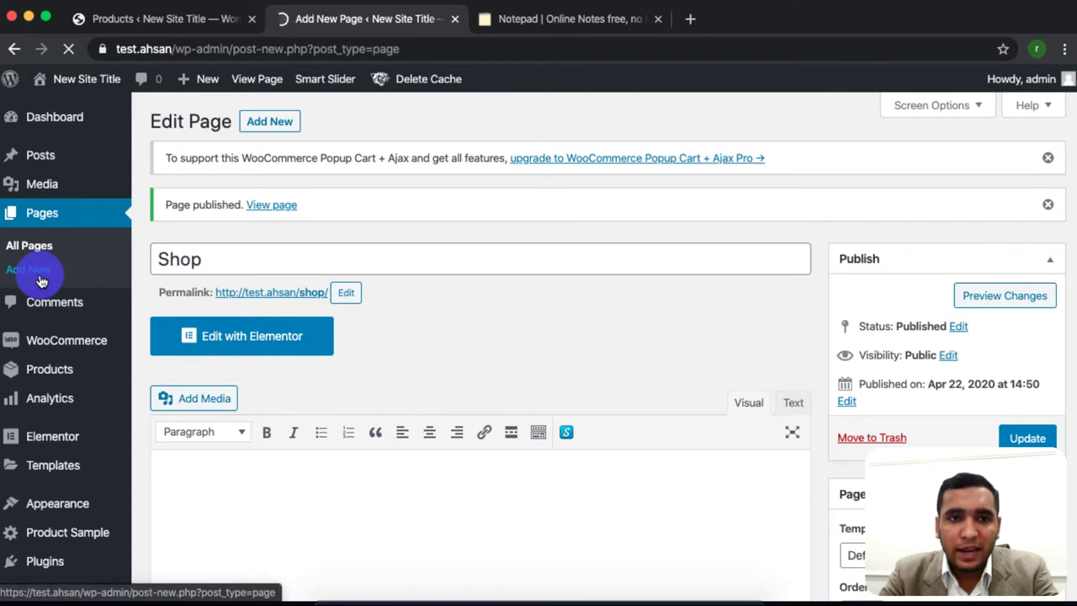
{"action": "type", "text": "ca"}
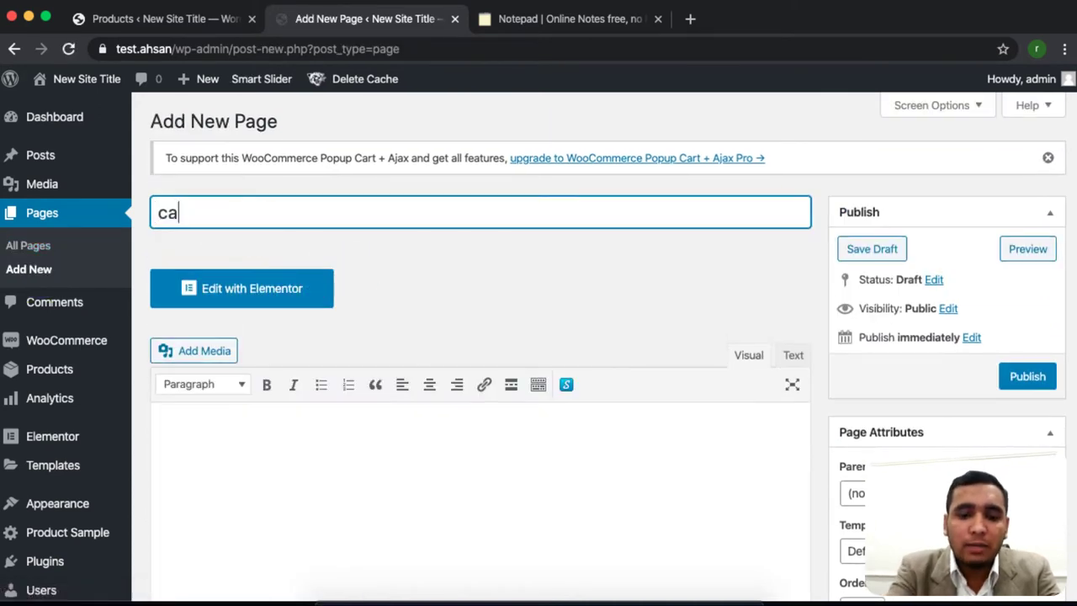
{"action": "type", "text": "rt"}
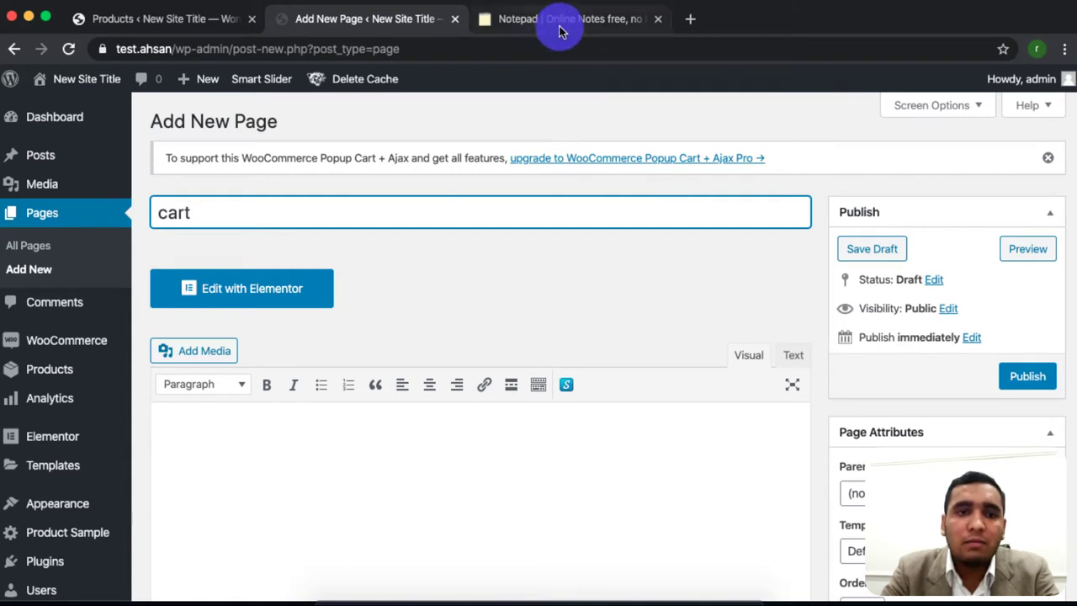
{"action": "double_click", "coordinate": [170, 217]}
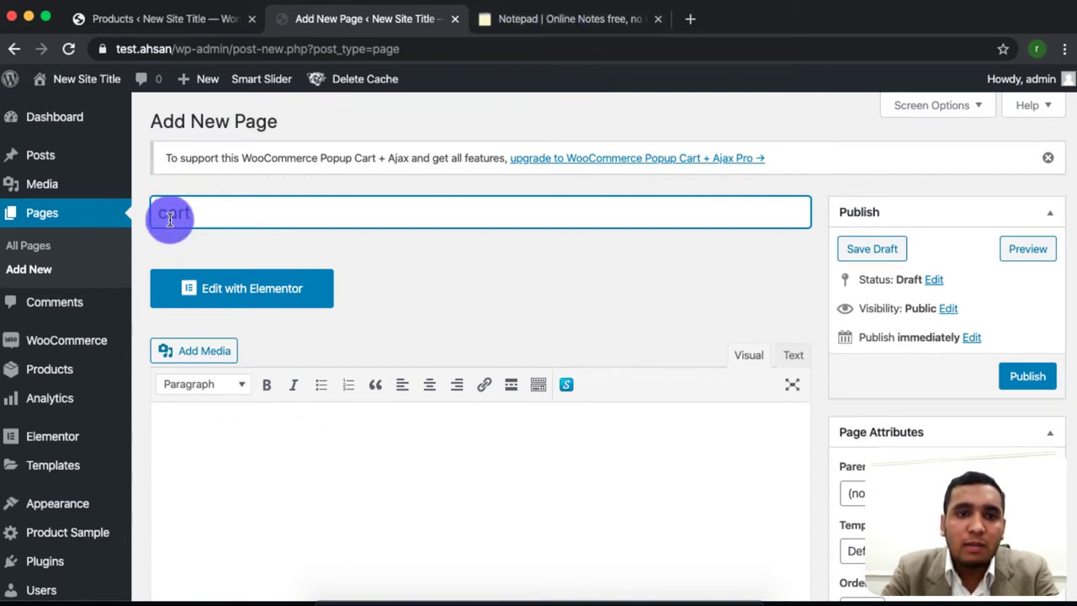
{"action": "type", "text": "art"}
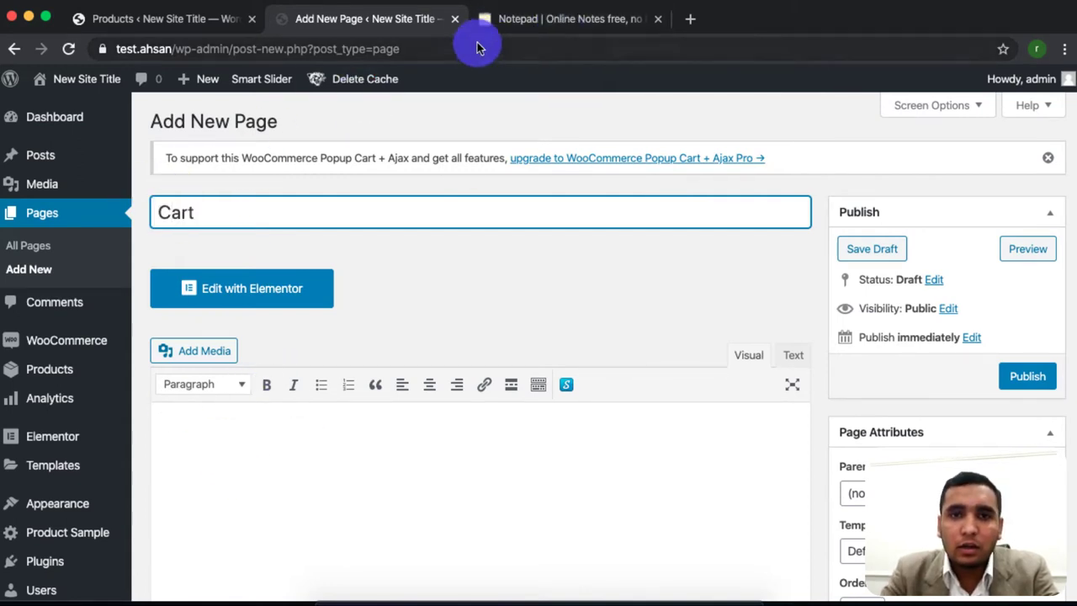
Step: Look up the cart shortcode in the online notepad and enter [woocommerce_cart, without the closing bracket, in the Cart page's content
{"action": "left_click", "coordinate": [541, 18]}
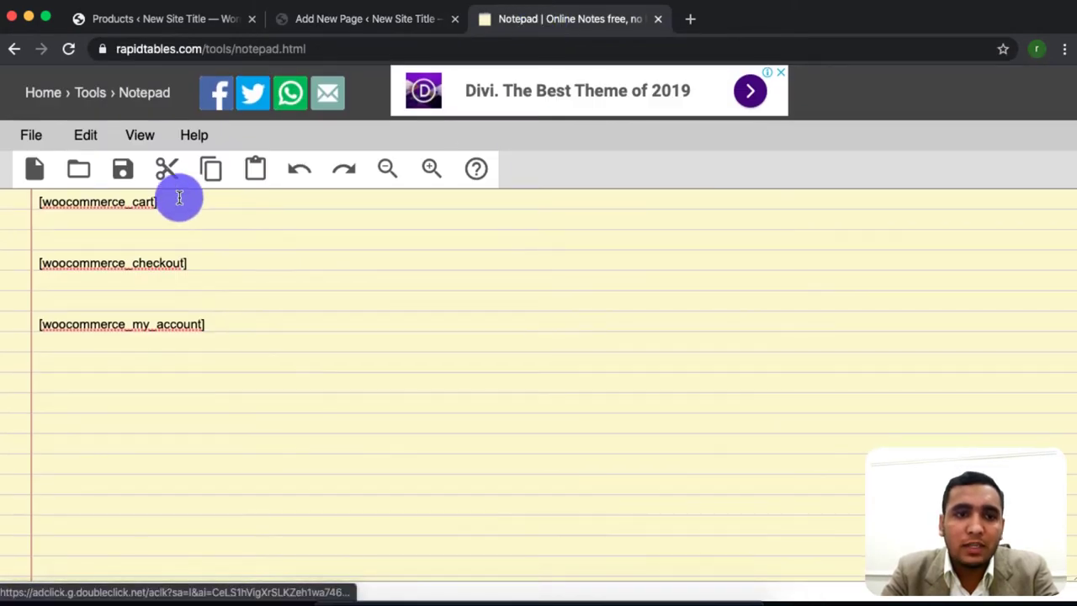
{"action": "triple_click", "coordinate": [180, 200]}
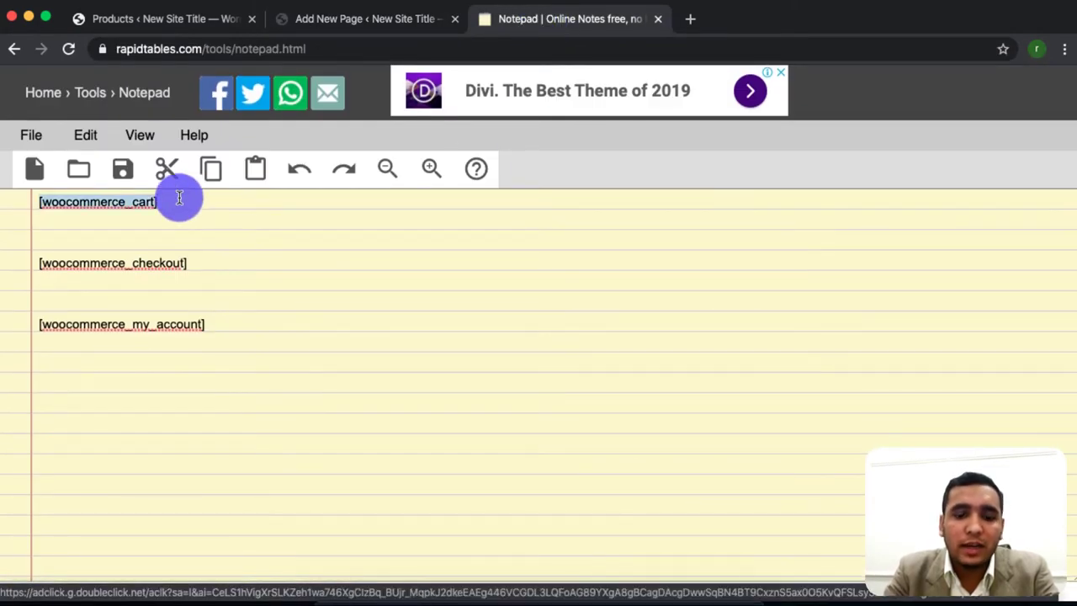
{"action": "left_click", "coordinate": [396, 19]}
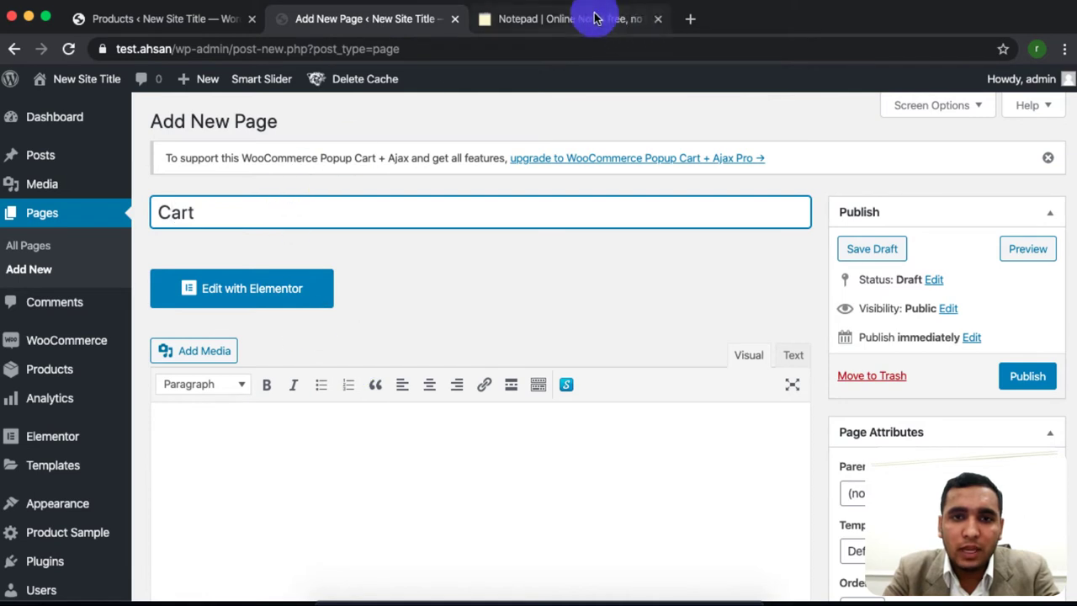
{"action": "left_click", "coordinate": [258, 445]}
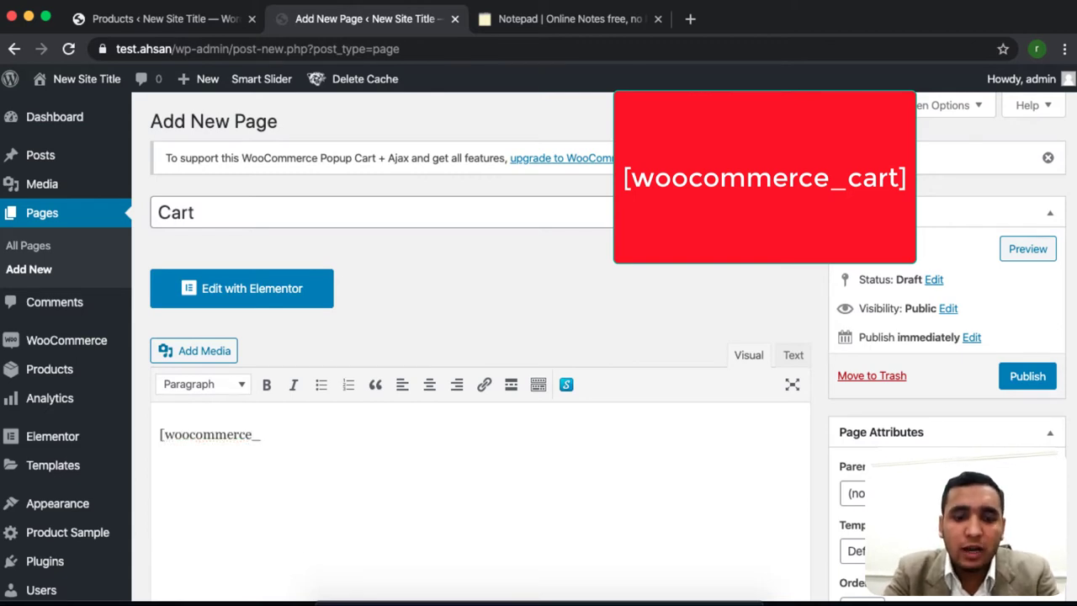
{"action": "type", "text": "cart"}
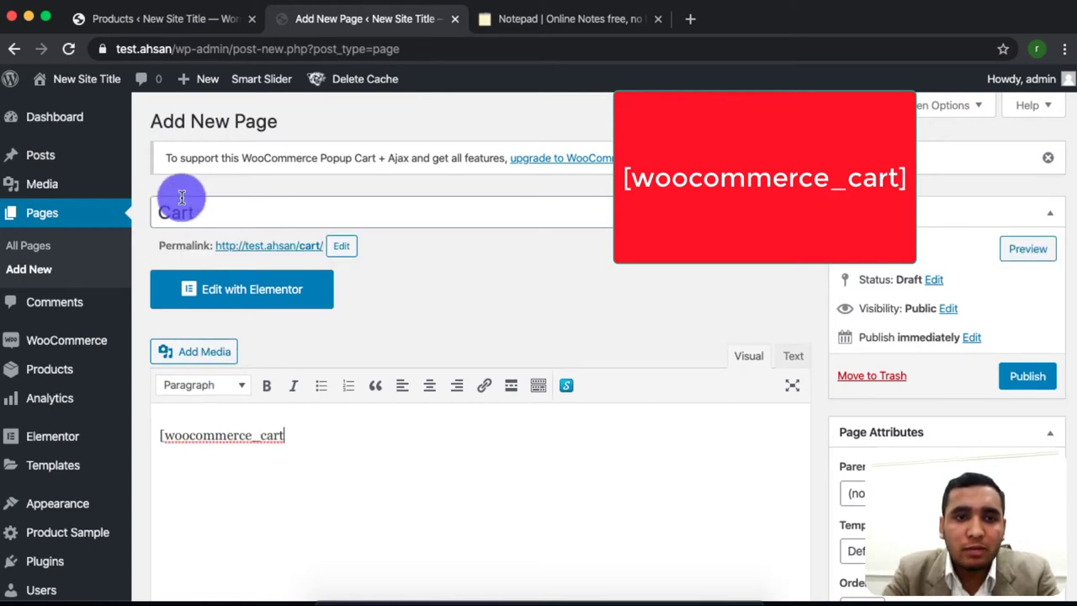
{"action": "left_click", "coordinate": [283, 444]}
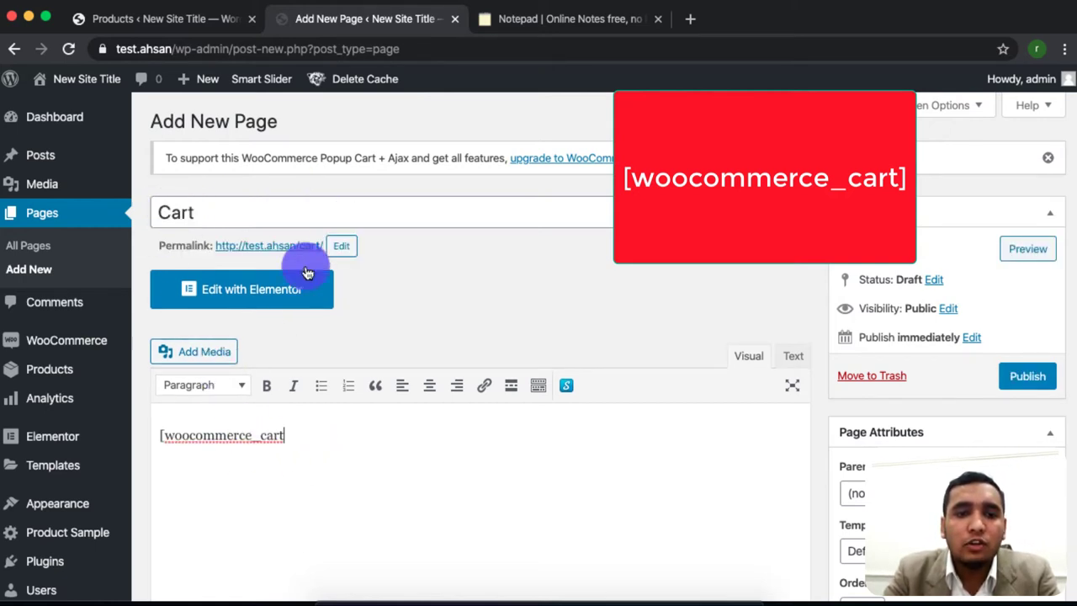
{"action": "left_click_drag", "start_coordinate": [241, 439], "coordinate": [283, 435]}
{"action": "left_click", "coordinate": [350, 435]}
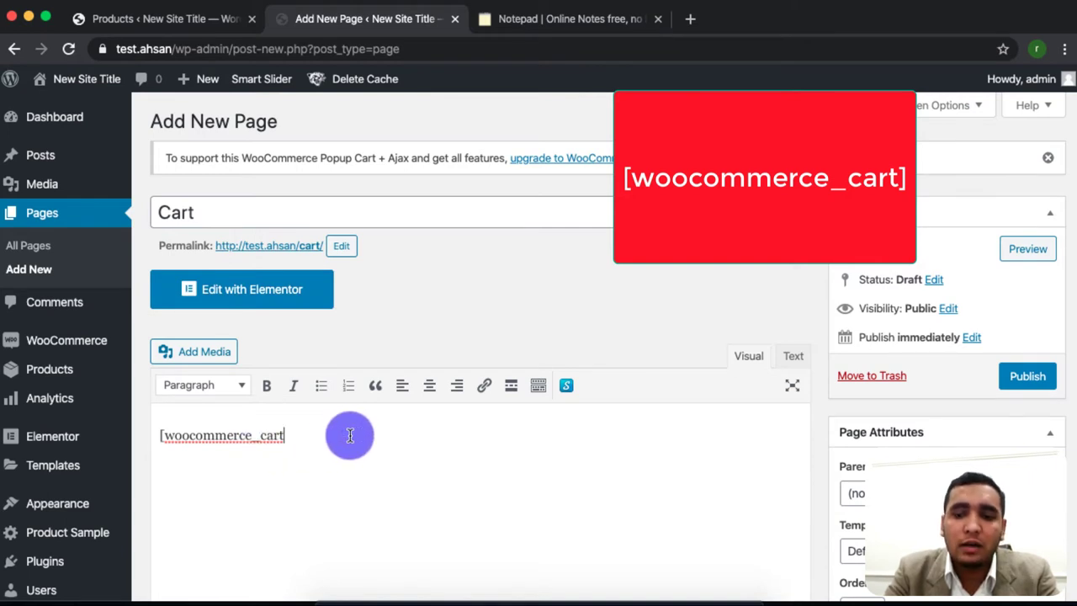
Step: Complete the content shortcode as [woocommerce_cart], checking it against the notepad, and publish the Cart page
{"action": "left_click", "coordinate": [522, 20]}
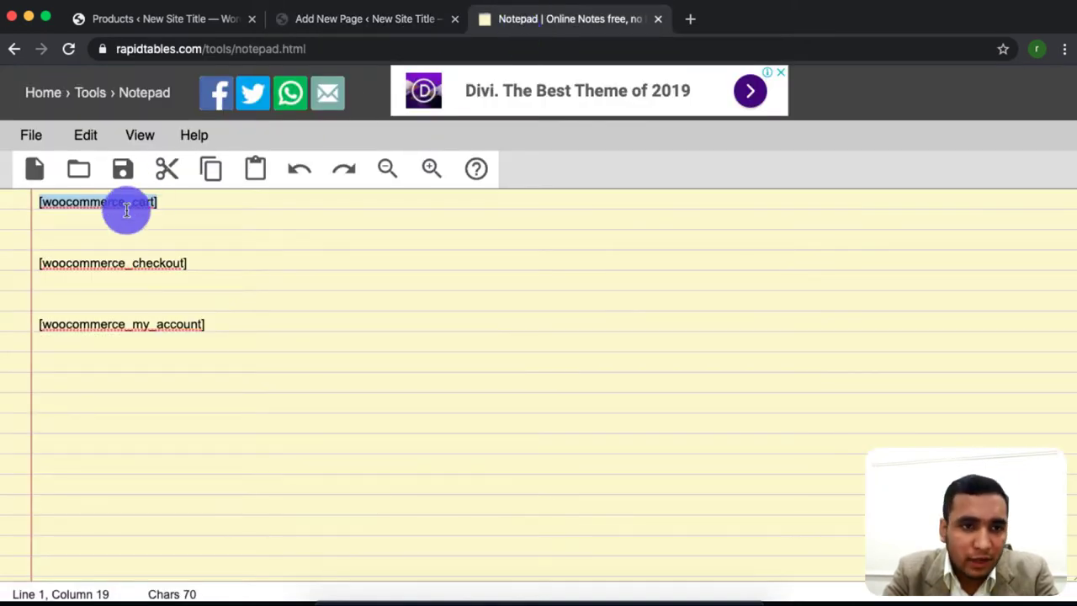
{"action": "left_click", "coordinate": [341, 22]}
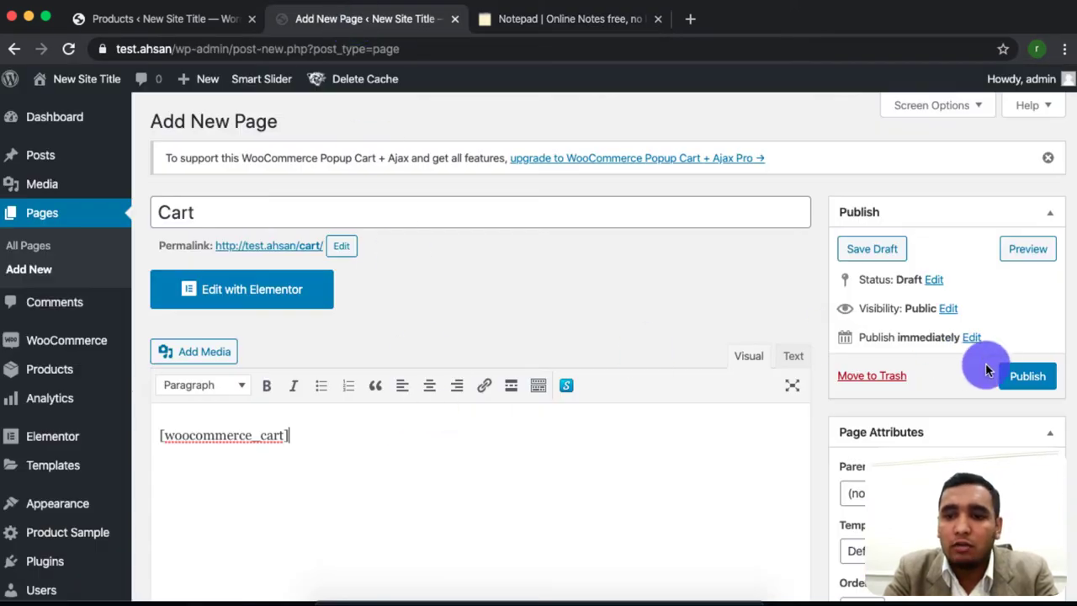
{"action": "left_click", "coordinate": [1026, 377]}
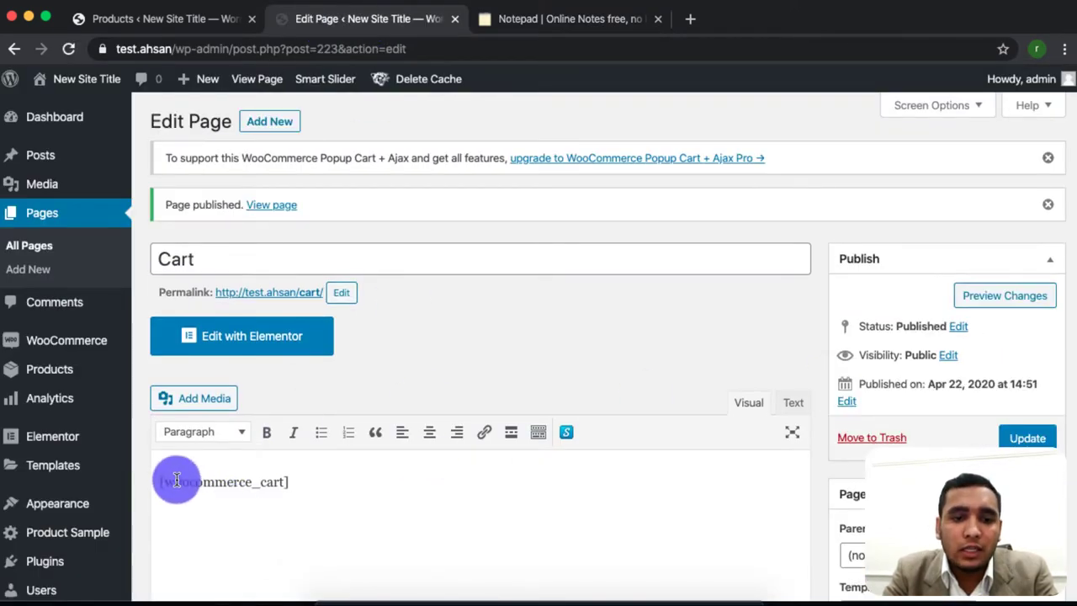
{"action": "mouse_move", "coordinate": [73, 343]}
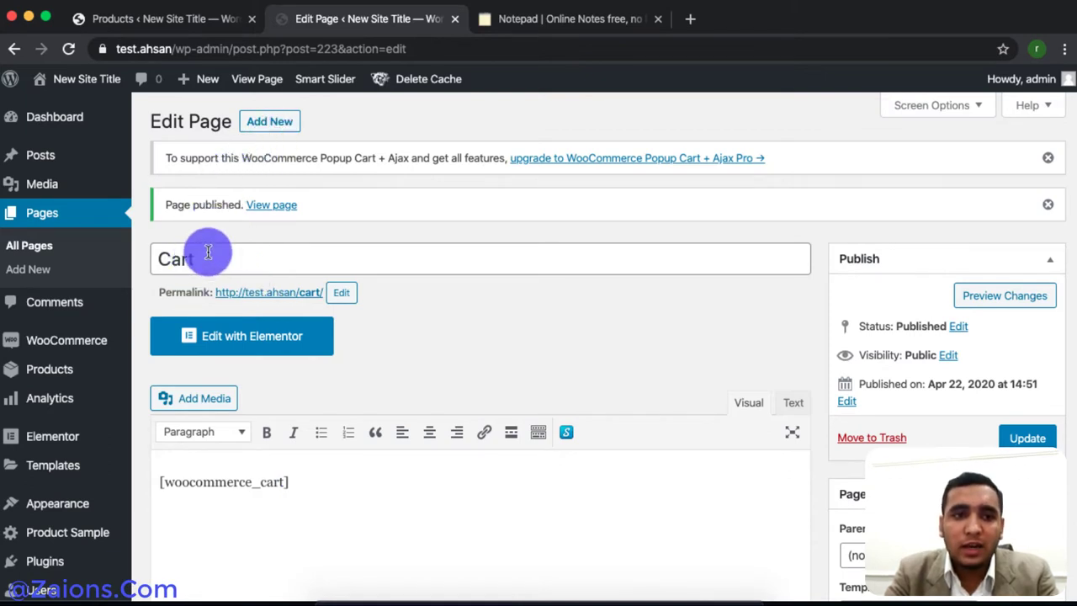
Step: Start another new page and title it My Account
{"action": "left_click", "coordinate": [279, 123]}
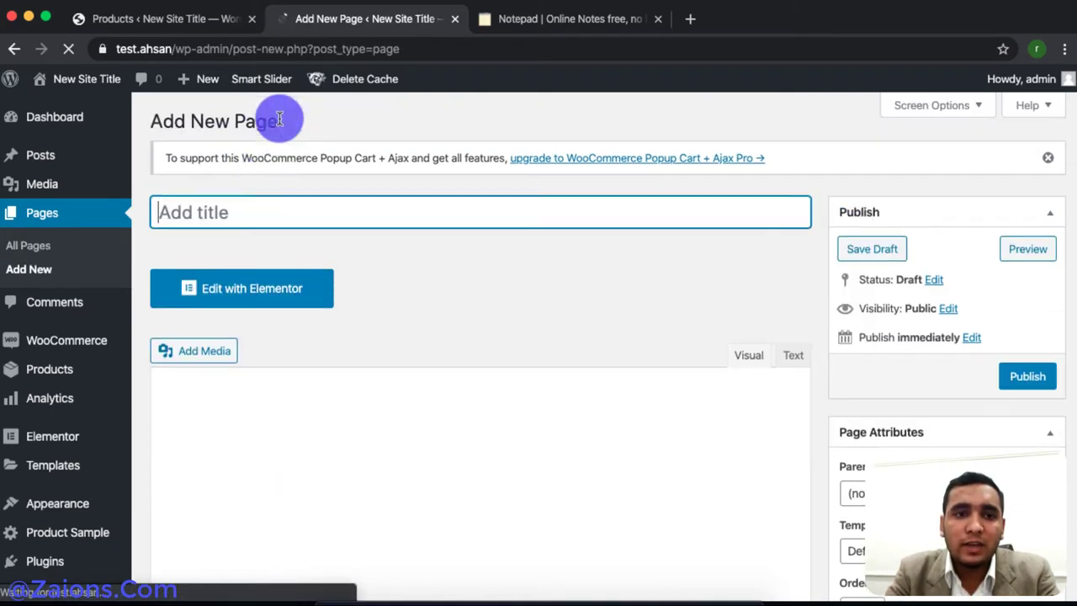
{"action": "left_click", "coordinate": [258, 214]}
{"action": "type", "text": "My"}
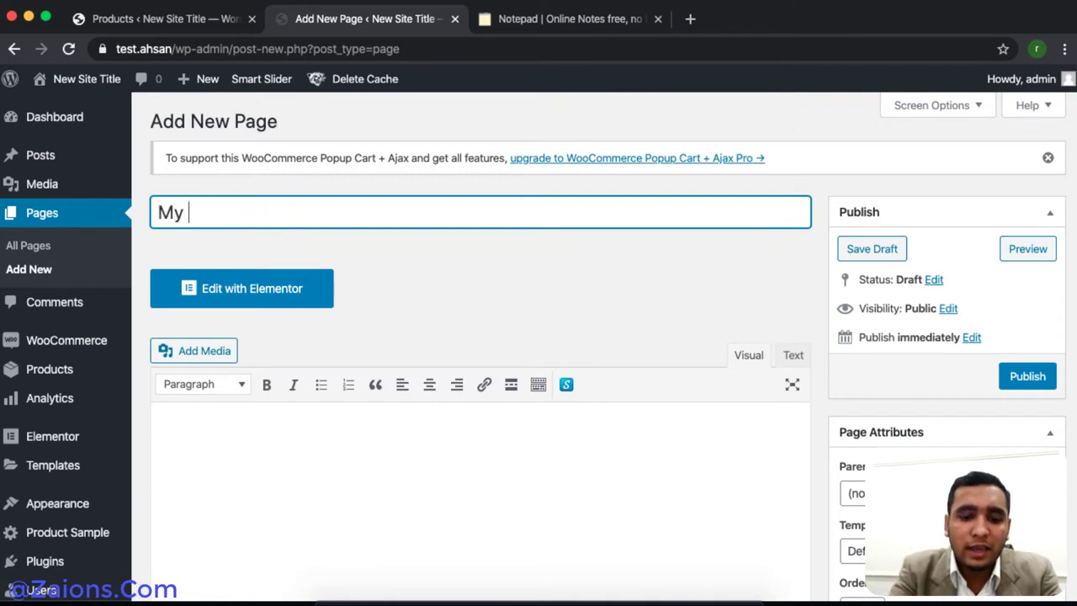
{"action": "type", "text": " Accountr"}
{"action": "key", "text": "BackSpace"}
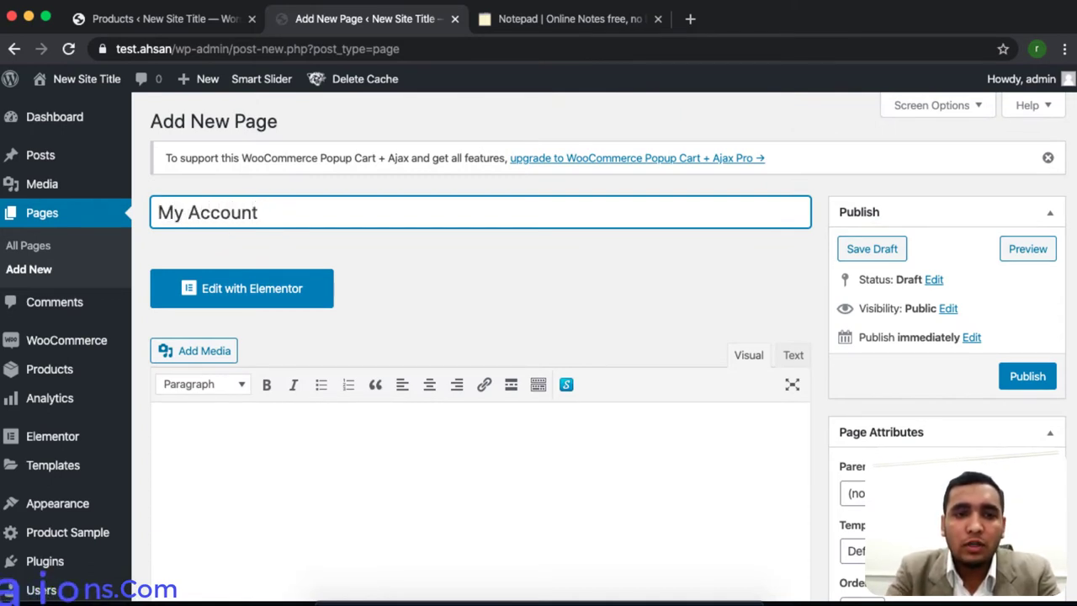
Step: Enter the shortcode [woocommerce_my_account] as the My Account page's content and publish the page
{"action": "left_click", "coordinate": [221, 468]}
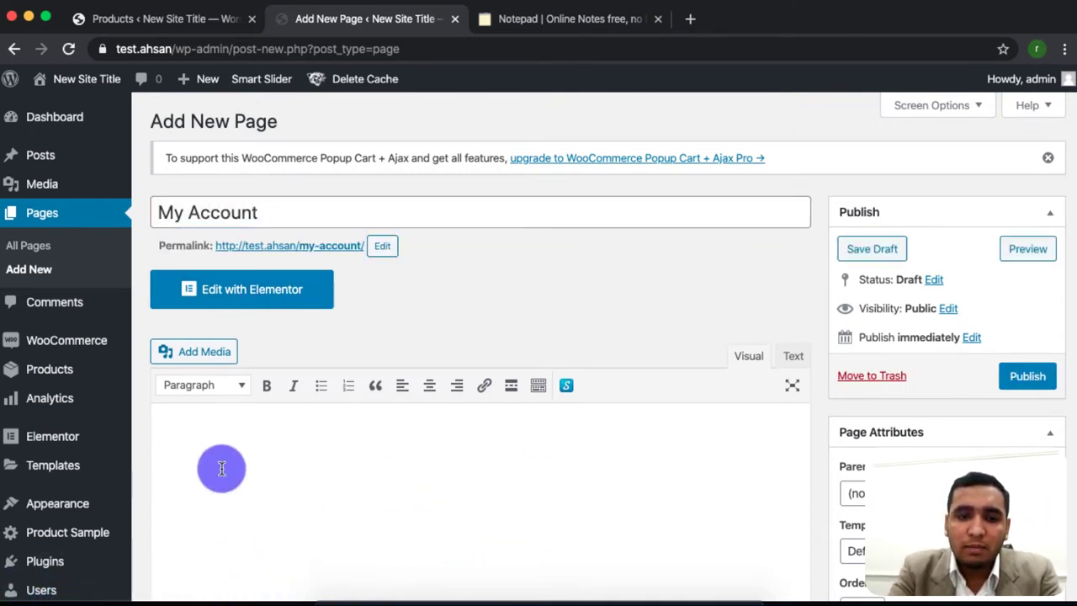
{"action": "type", "text": "[woocom"}
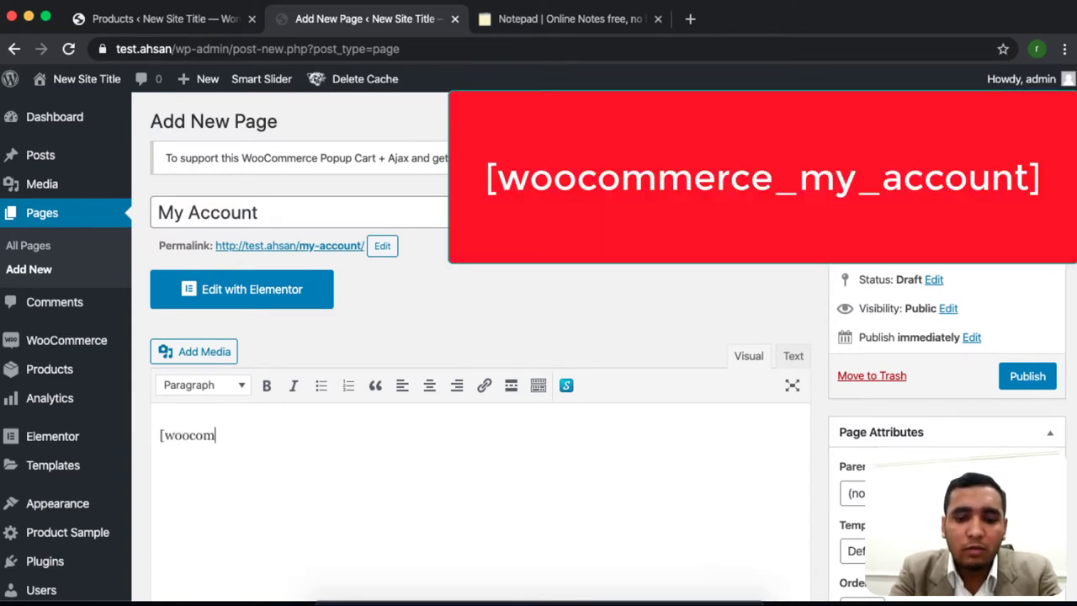
{"action": "type", "text": "merce_my_account"}
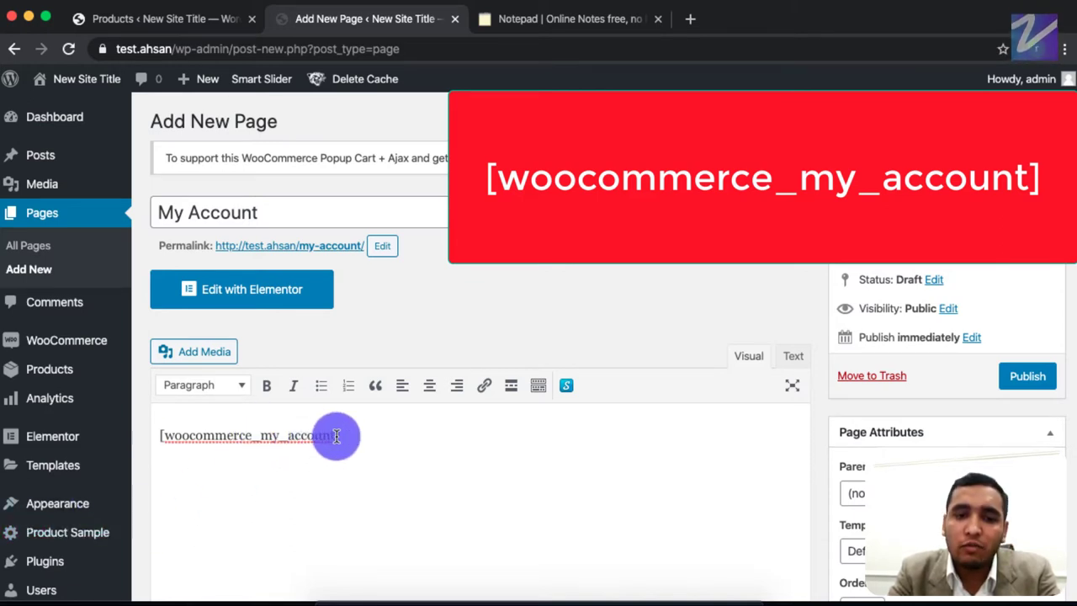
{"action": "left_click", "coordinate": [1040, 370]}
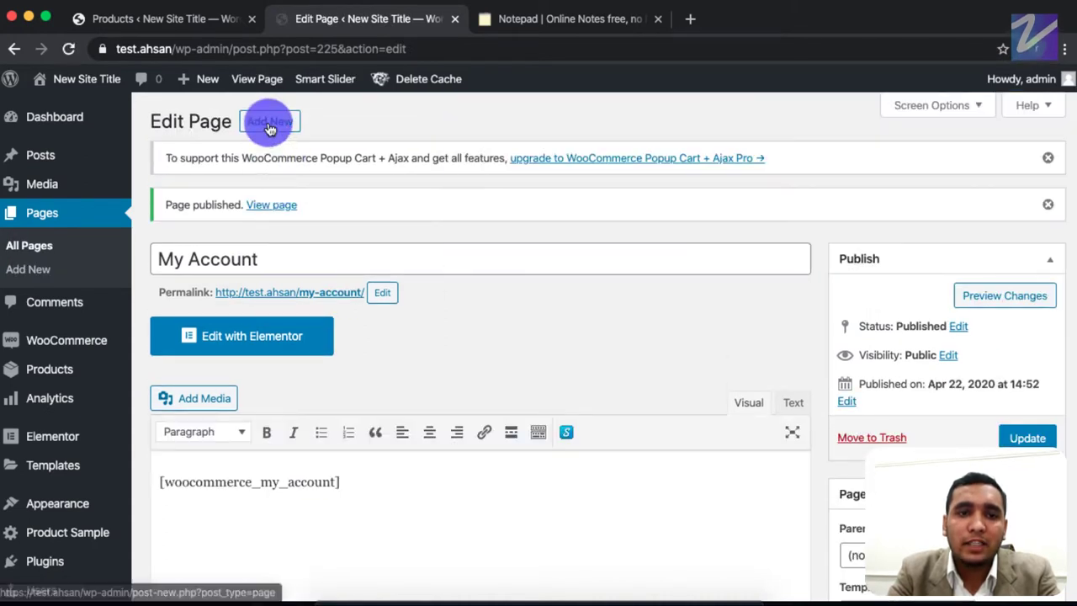
Step: Create a page titled Checkout with the shortcode [woocommerce_checkout] as its content and publish it
{"action": "left_click", "coordinate": [270, 121]}
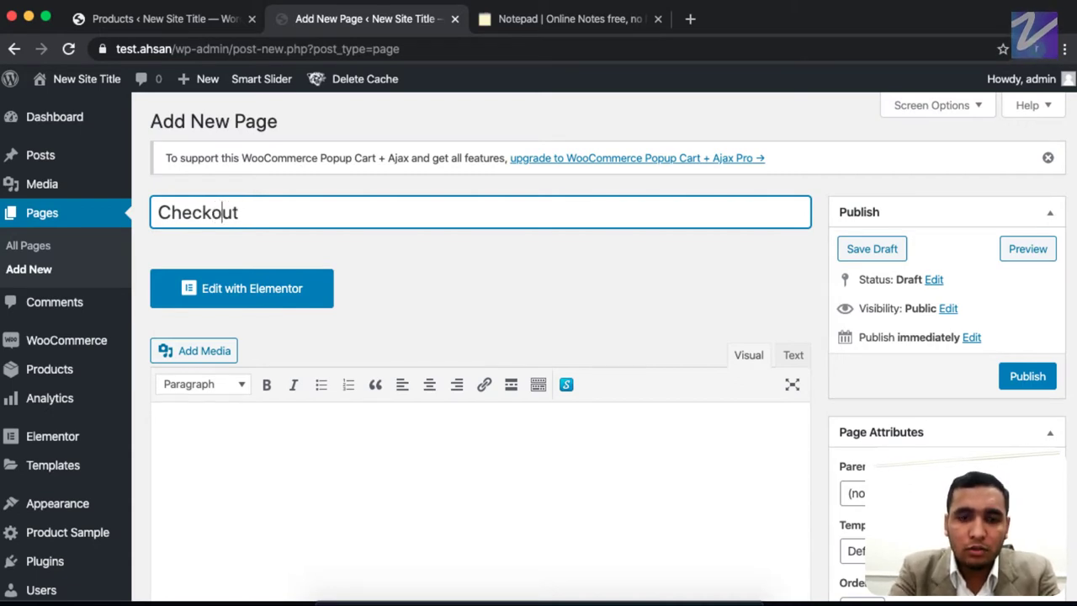
{"action": "left_click", "coordinate": [293, 426]}
{"action": "type", "text": "["}
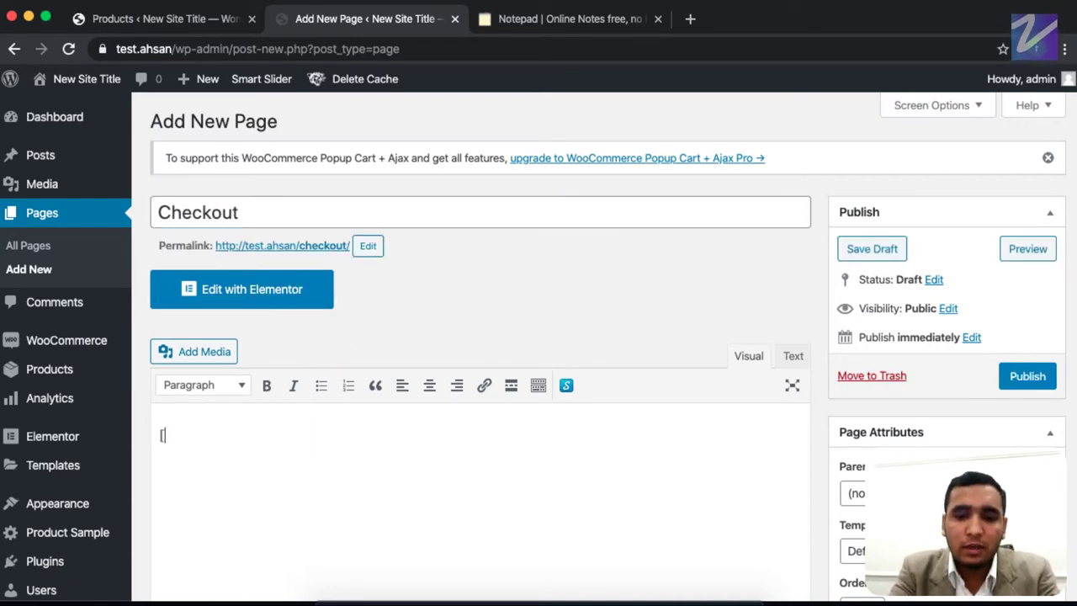
{"action": "type", "text": "woocommerce_checkout"}
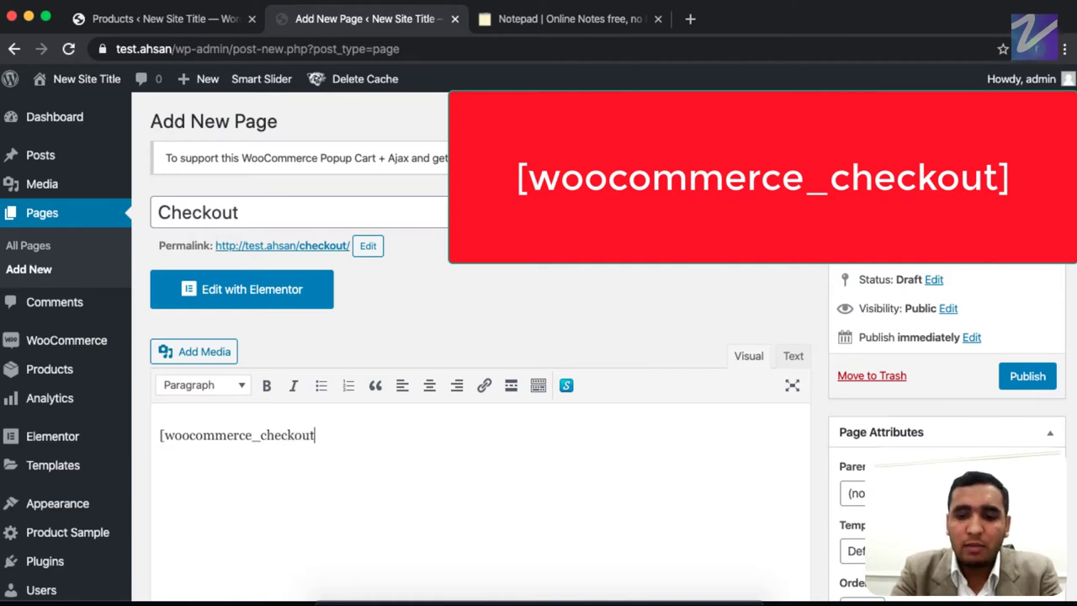
{"action": "left_click", "coordinate": [1028, 385]}
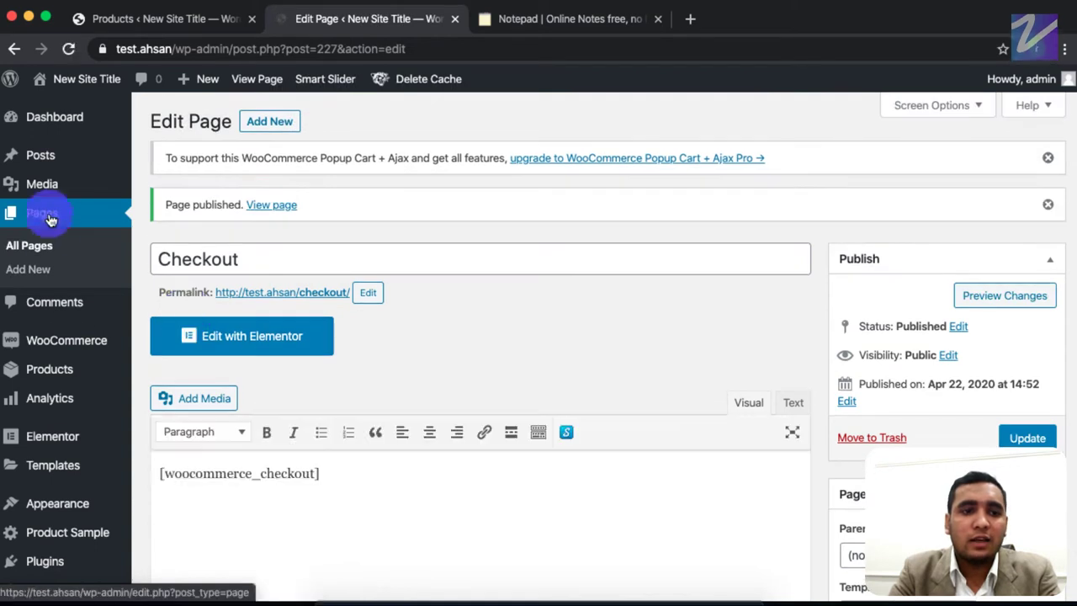
Step: Bring up the list of all pages, and open the WooCommerce settings in a separate browser tab
{"action": "left_click", "coordinate": [48, 246]}
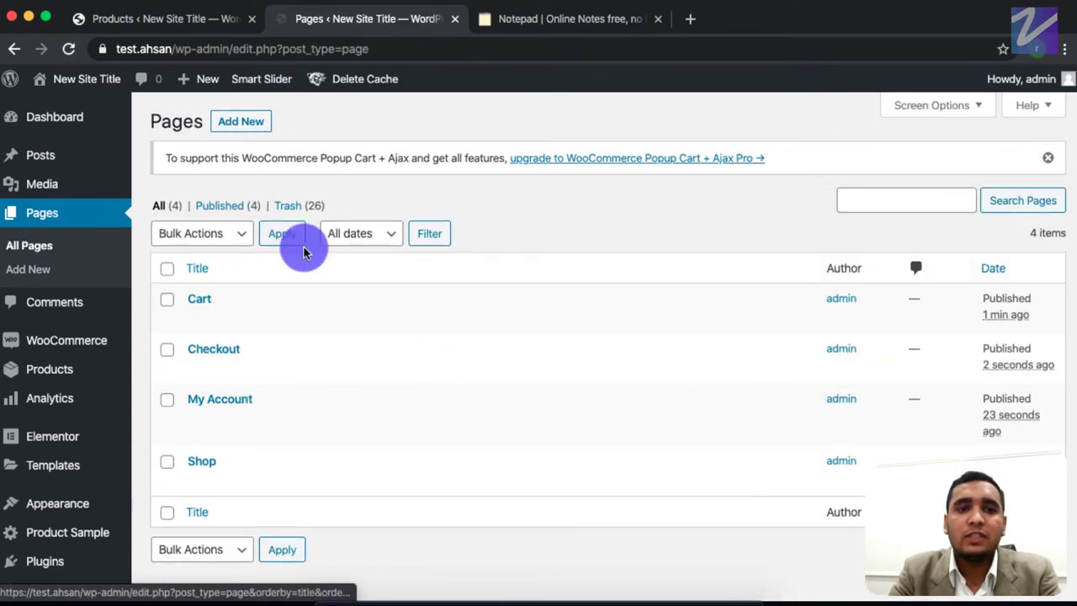
{"action": "mouse_move", "coordinate": [197, 343]}
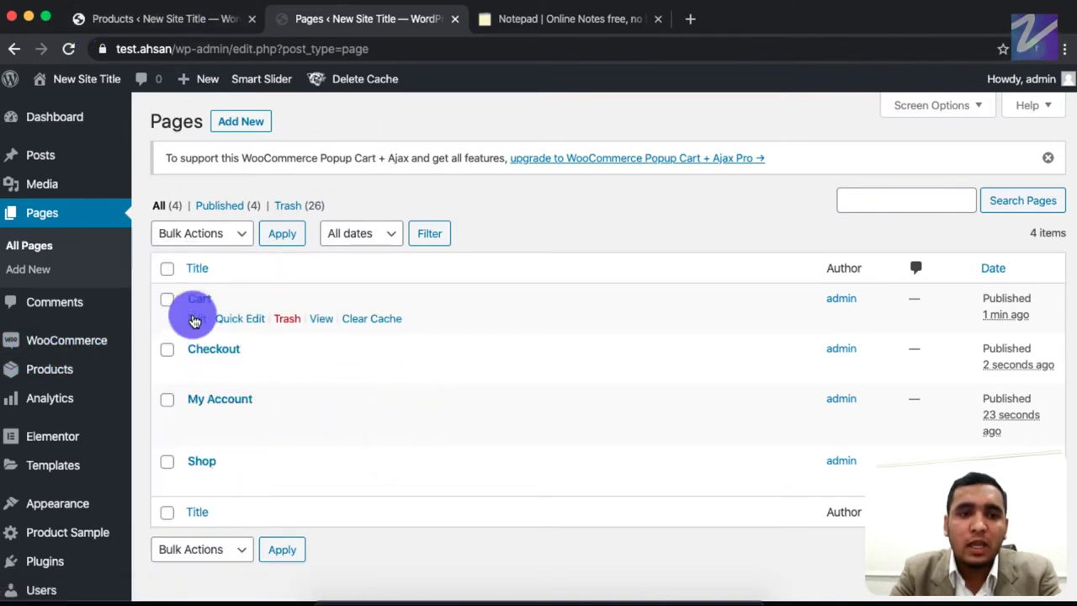
{"action": "mouse_move", "coordinate": [49, 352]}
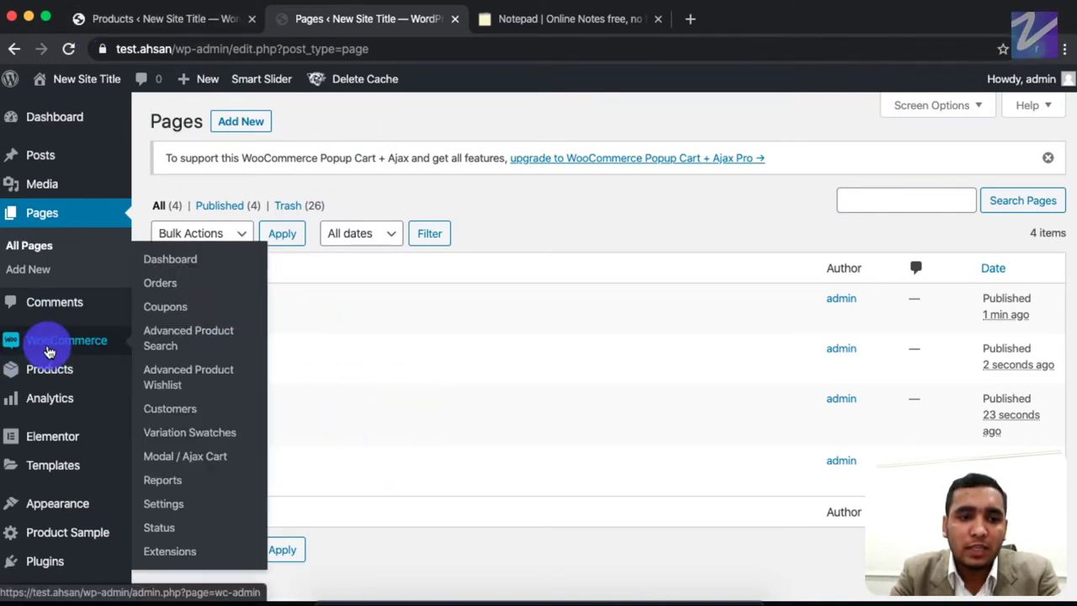
{"action": "left_click", "coordinate": [177, 515], "text": "super"}
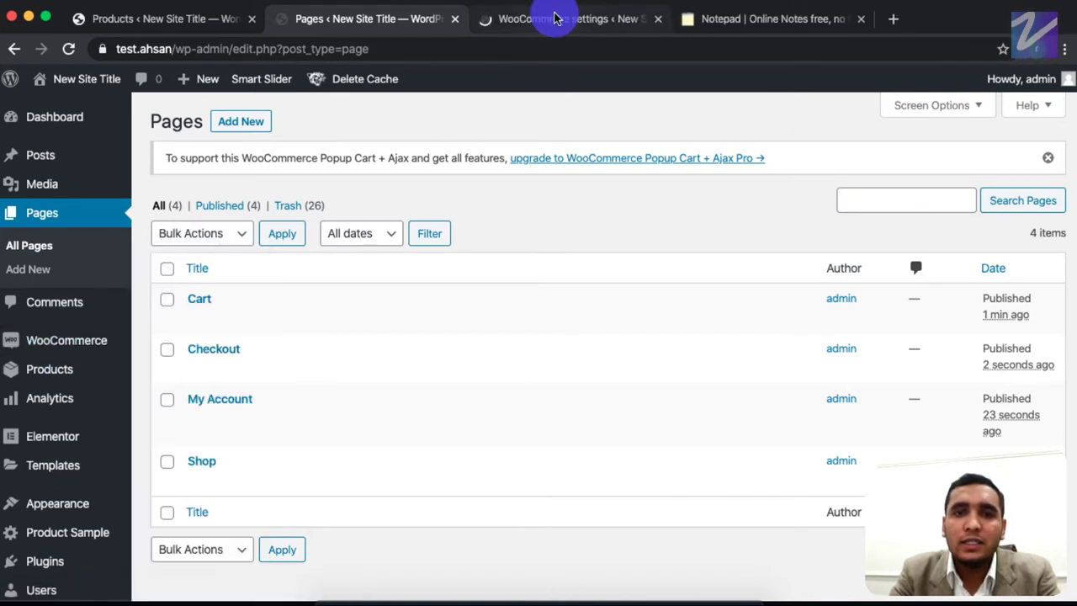
{"action": "left_click", "coordinate": [557, 18]}
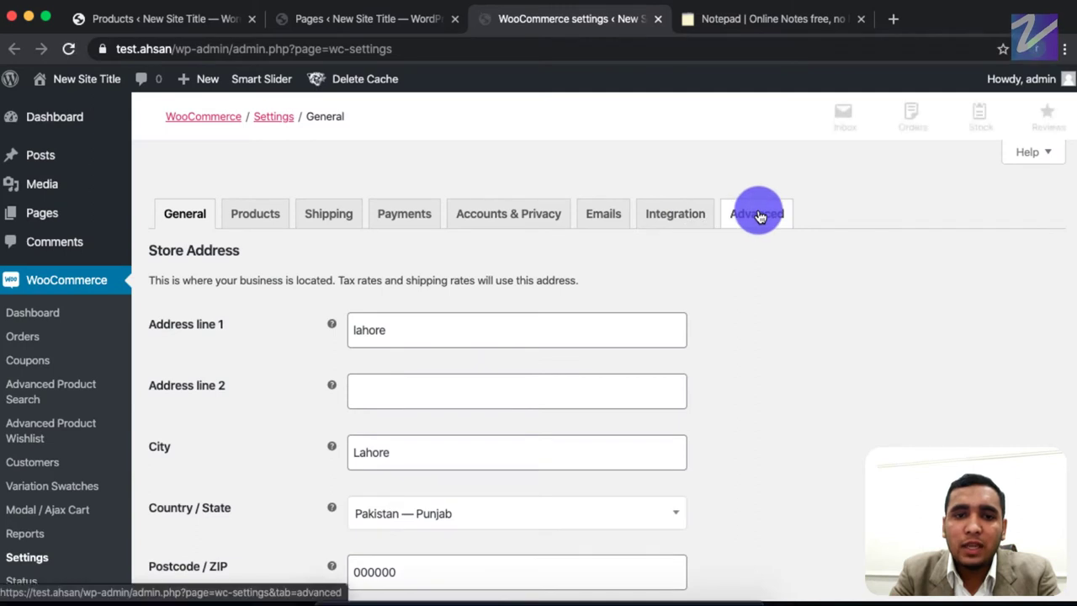
Step: In the advanced page setup, assign Cart as the Cart page and compare it with the list of pages
{"action": "left_click", "coordinate": [744, 216]}
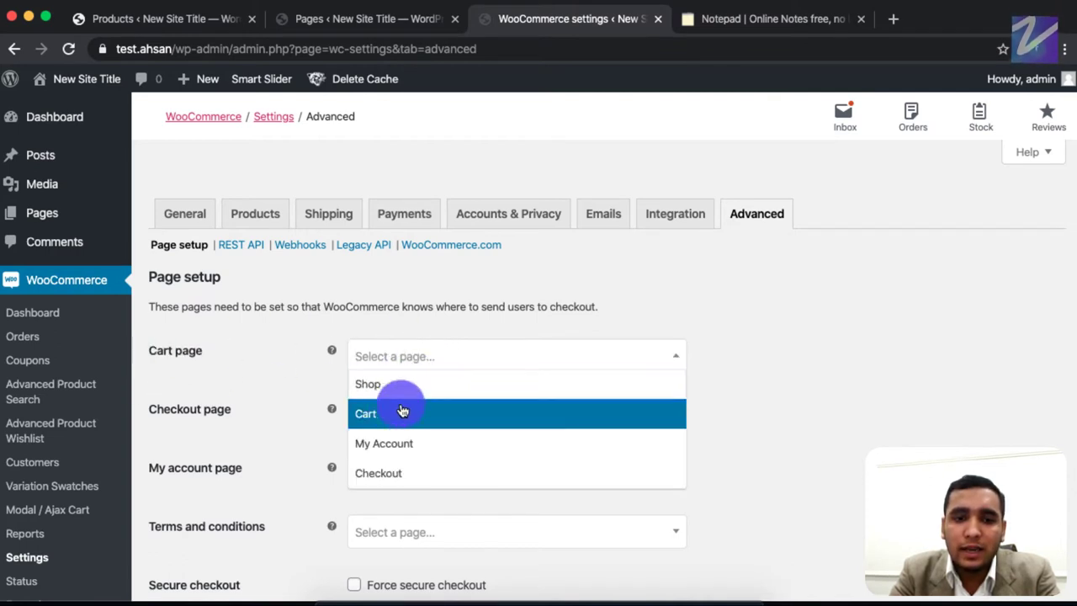
{"action": "left_click", "coordinate": [387, 418]}
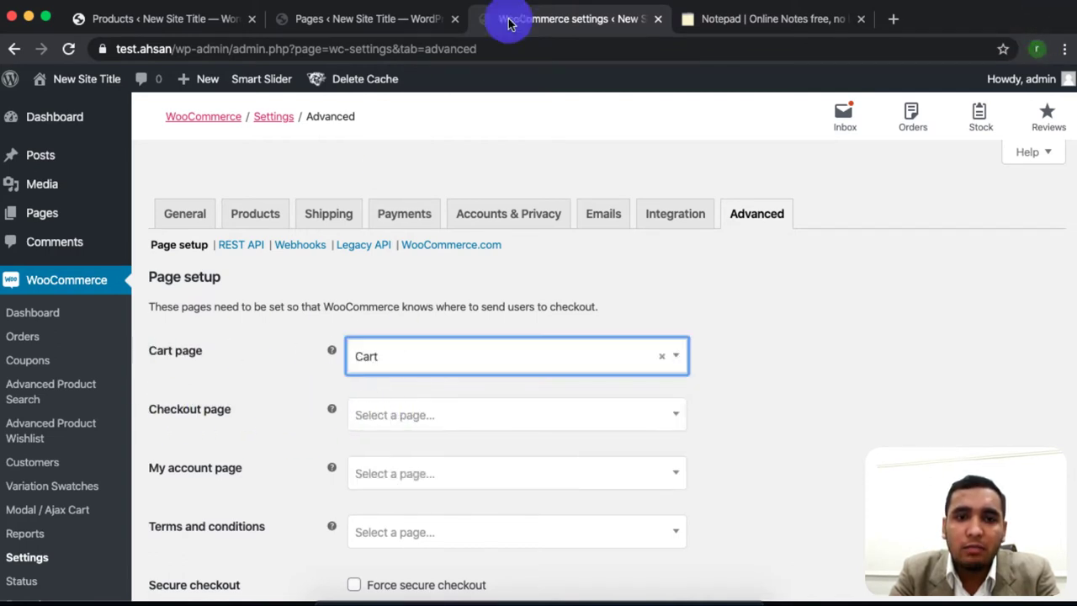
{"action": "left_click", "coordinate": [376, 23]}
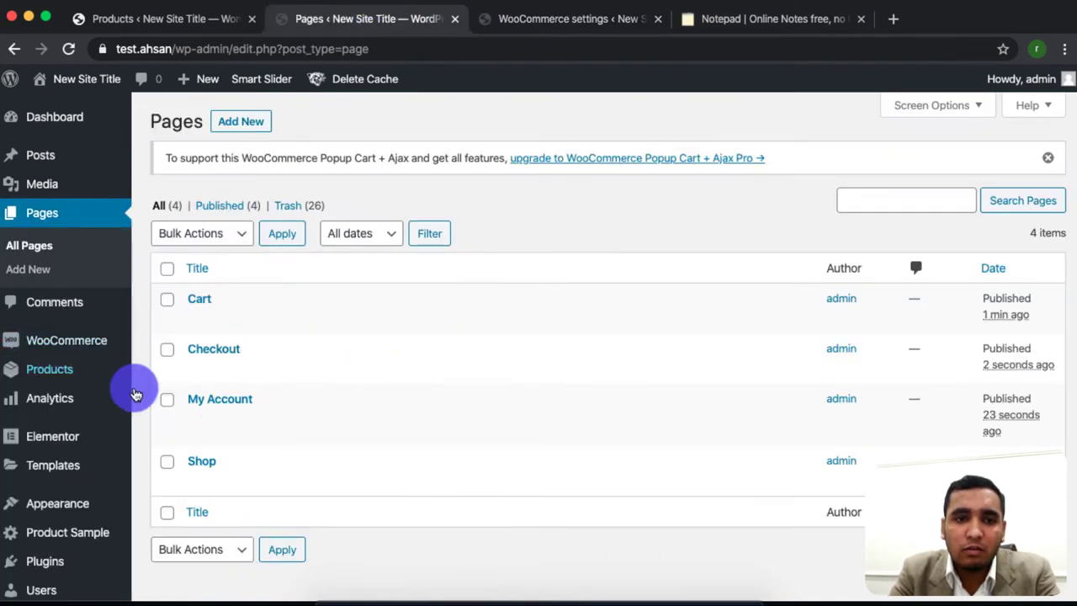
{"action": "left_click", "coordinate": [589, 19]}
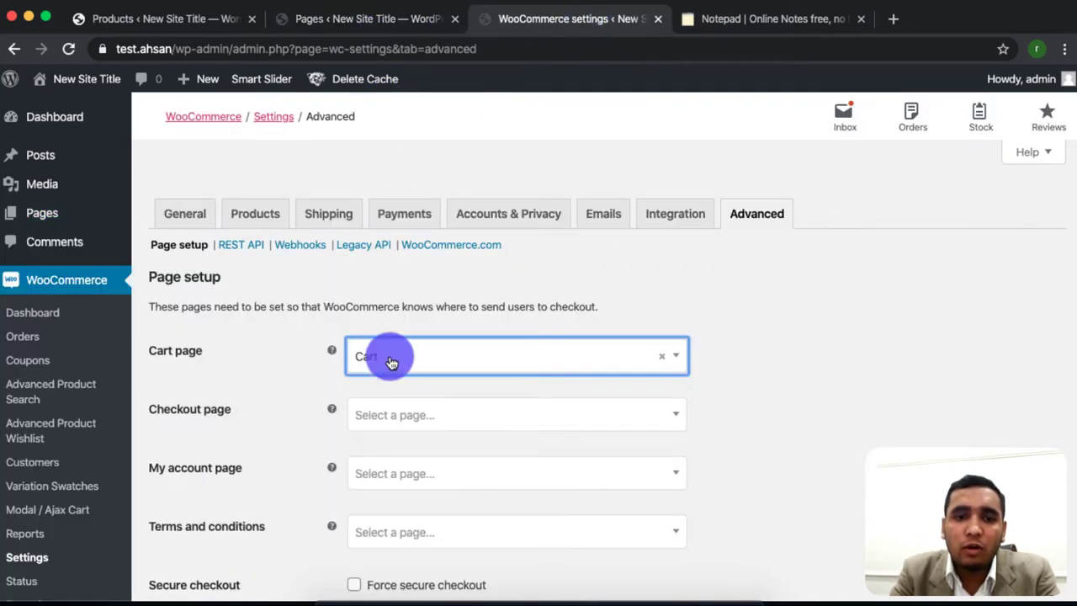
{"action": "left_click", "coordinate": [361, 18]}
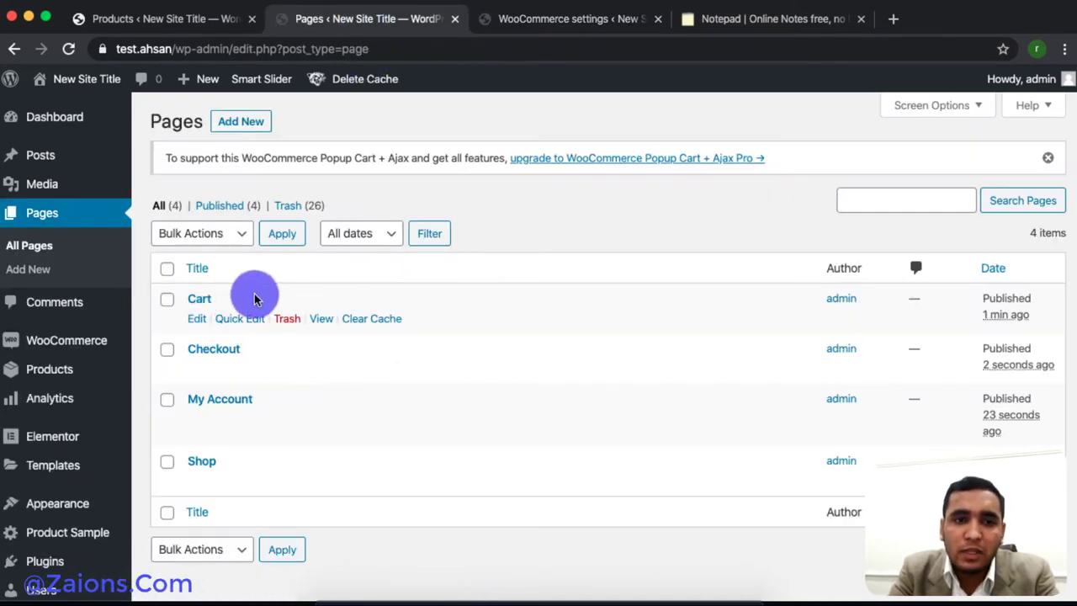
{"action": "left_click", "coordinate": [572, 19]}
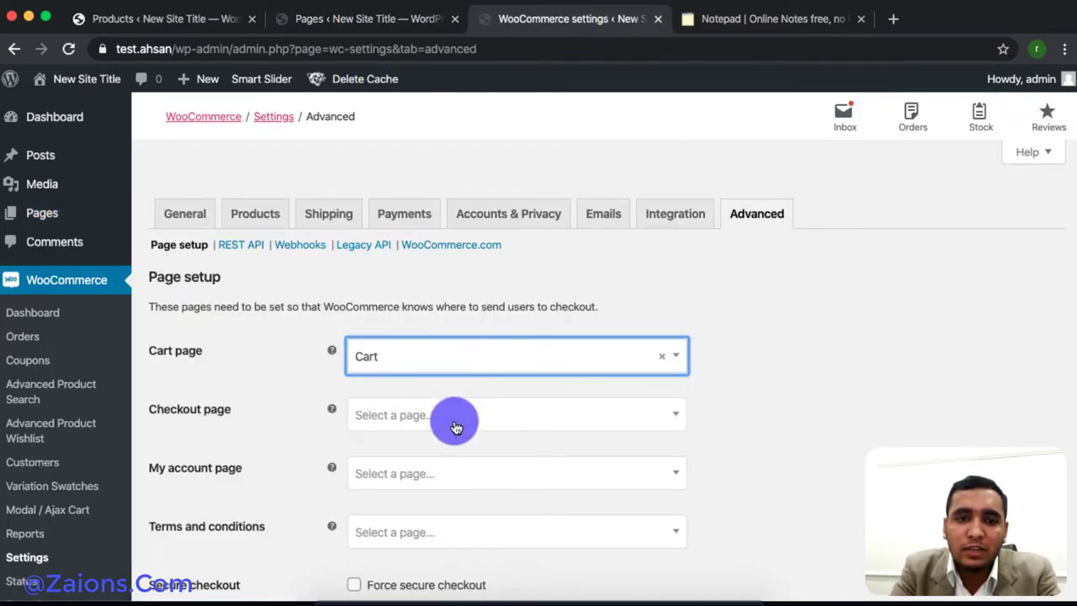
Step: Assign Checkout as the Checkout page and My Account as the My account page
{"action": "scroll", "coordinate": [433, 424], "scroll_direction": "down", "scroll_amount": 3}
{"action": "scroll", "coordinate": [412, 227], "scroll_direction": "up", "scroll_amount": 1}
{"action": "left_click", "coordinate": [471, 216]}
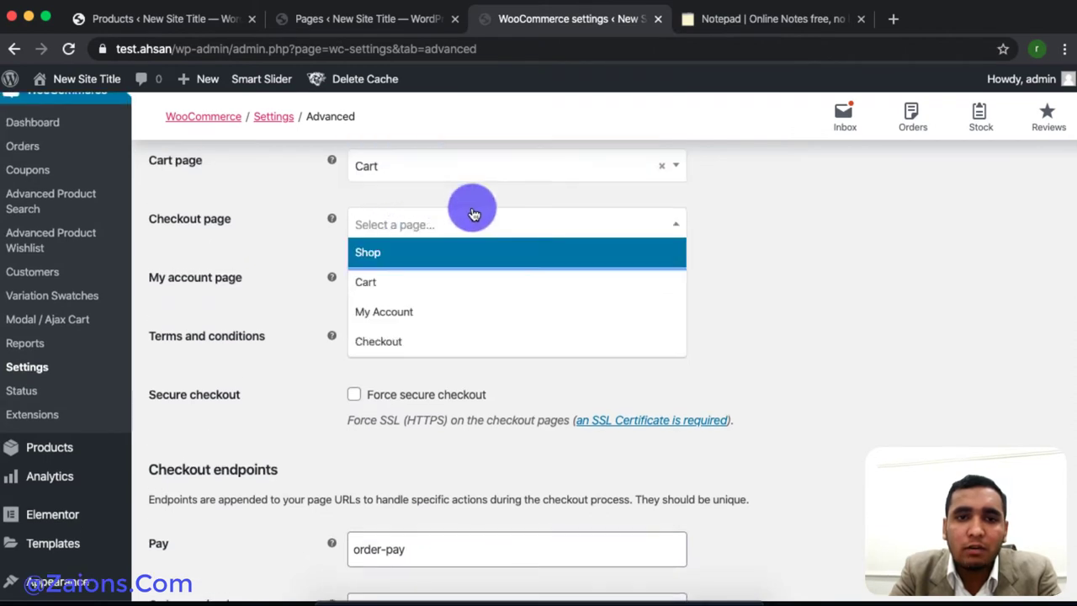
{"action": "left_click", "coordinate": [404, 342]}
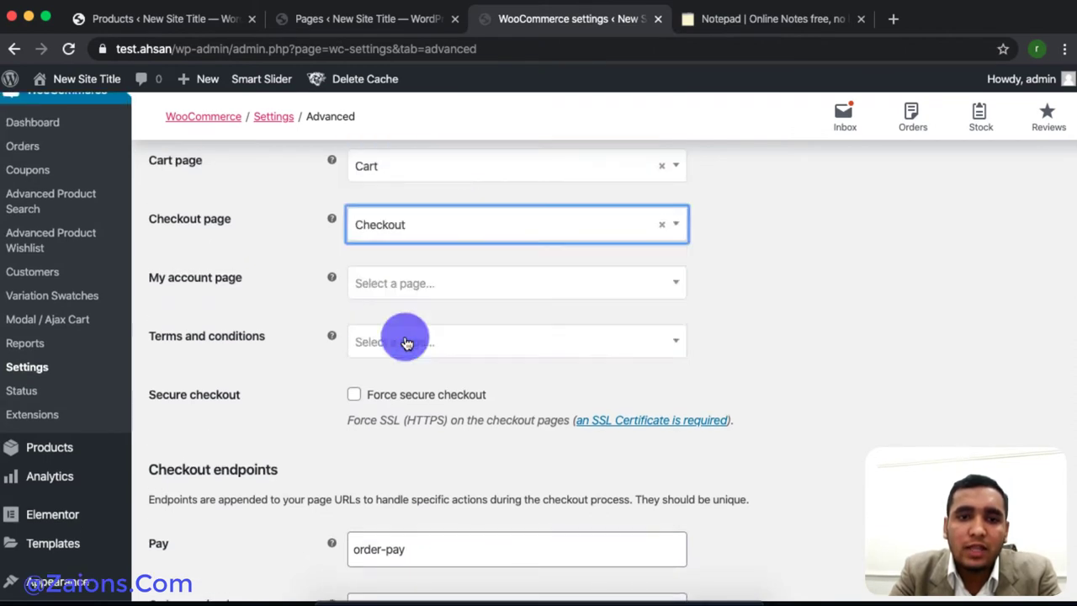
{"action": "left_click", "coordinate": [454, 300]}
{"action": "left_click", "coordinate": [427, 289]}
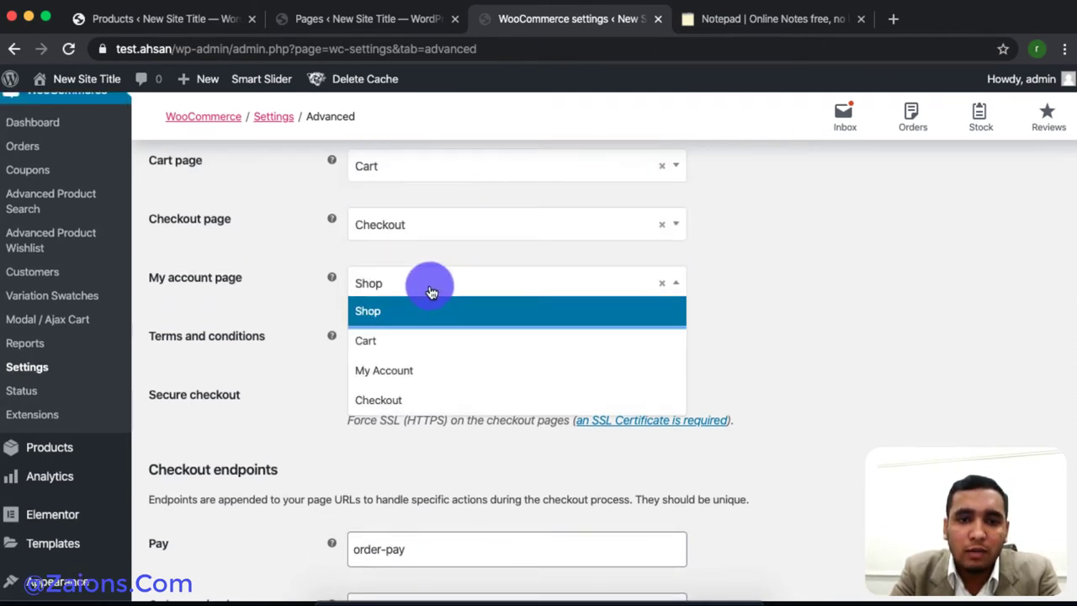
{"action": "left_click", "coordinate": [392, 368]}
Step: Save the page setup without choosing a Terms and conditions page, and reload the pages list to check the assignments
{"action": "left_click", "coordinate": [452, 343]}
{"action": "scroll", "coordinate": [197, 349], "scroll_direction": "up", "scroll_amount": 3}
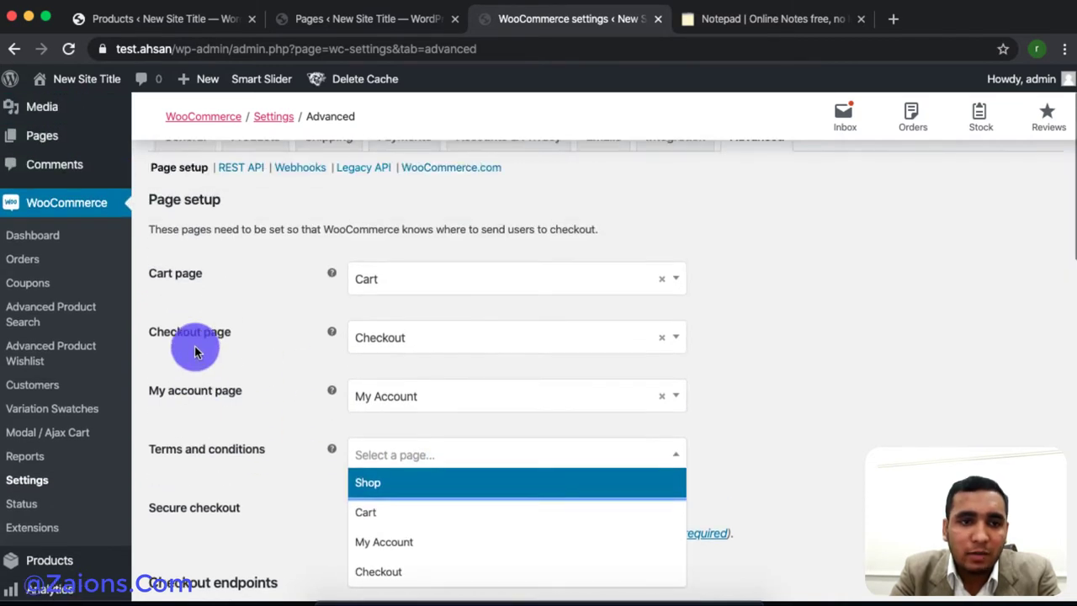
{"action": "scroll", "coordinate": [231, 435], "scroll_direction": "down", "scroll_amount": 4}
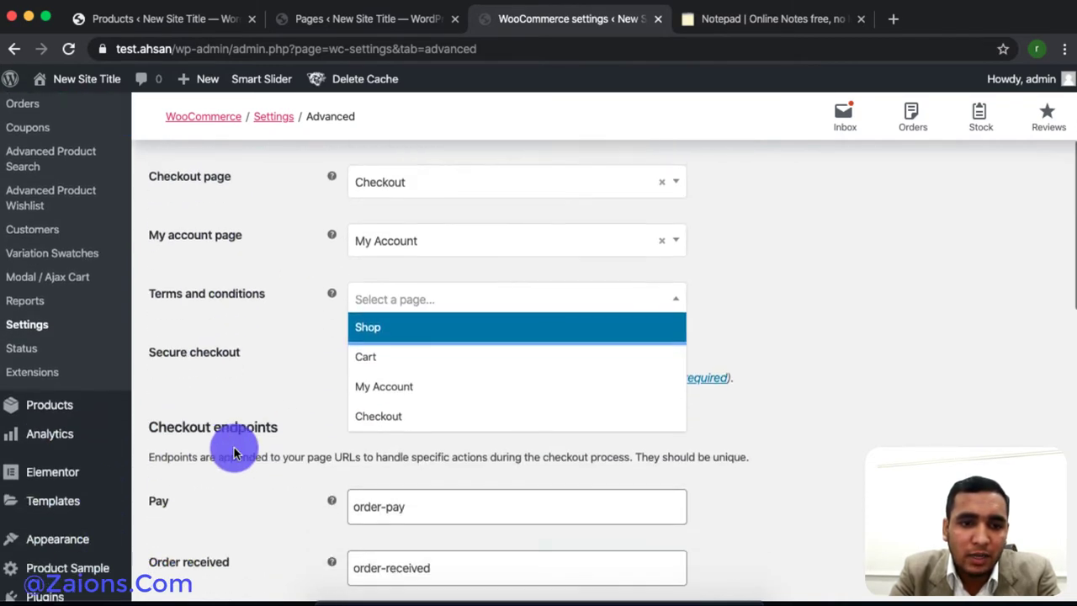
{"action": "left_click", "coordinate": [300, 413]}
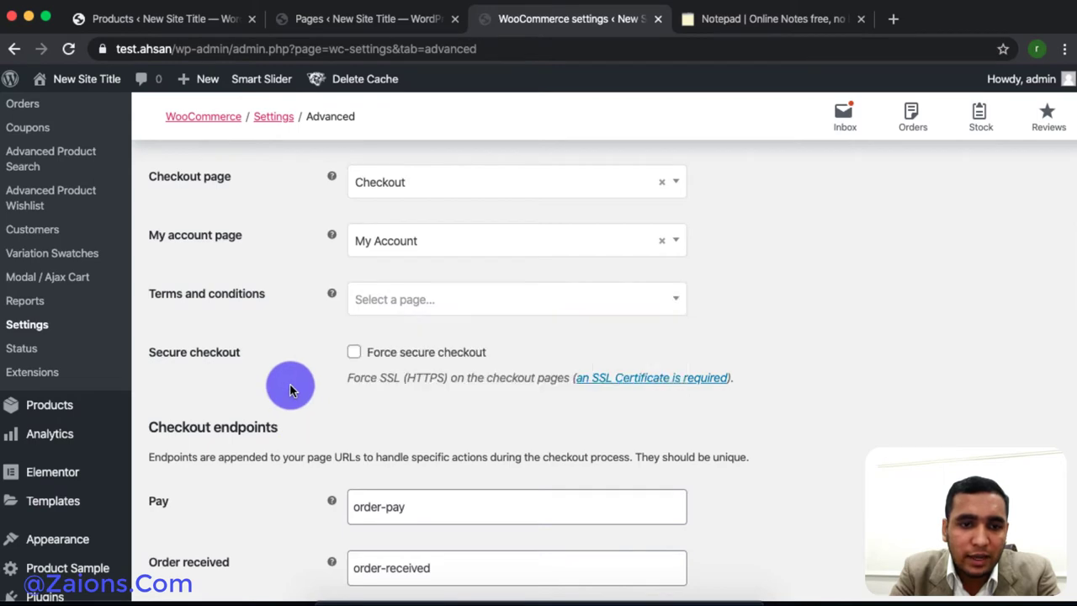
{"action": "scroll", "coordinate": [356, 385], "scroll_direction": "up", "scroll_amount": 6}
{"action": "scroll", "coordinate": [345, 556], "scroll_direction": "down", "scroll_amount": 11}
{"action": "scroll", "coordinate": [325, 579], "scroll_direction": "down", "scroll_amount": 13}
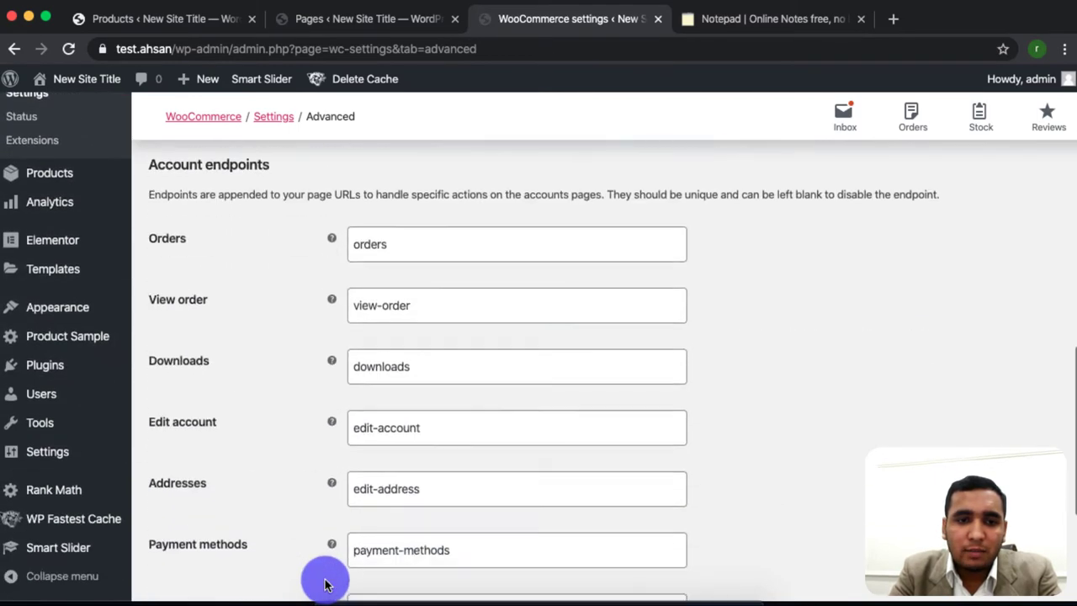
{"action": "left_click", "coordinate": [191, 534]}
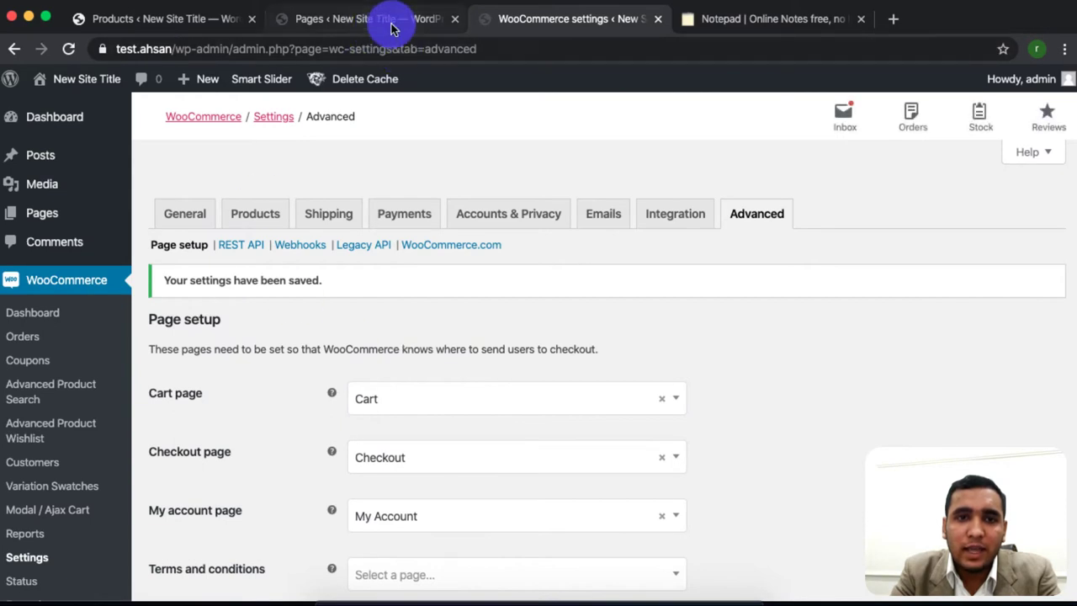
{"action": "left_click", "coordinate": [362, 19]}
{"action": "key", "text": "super+r"}
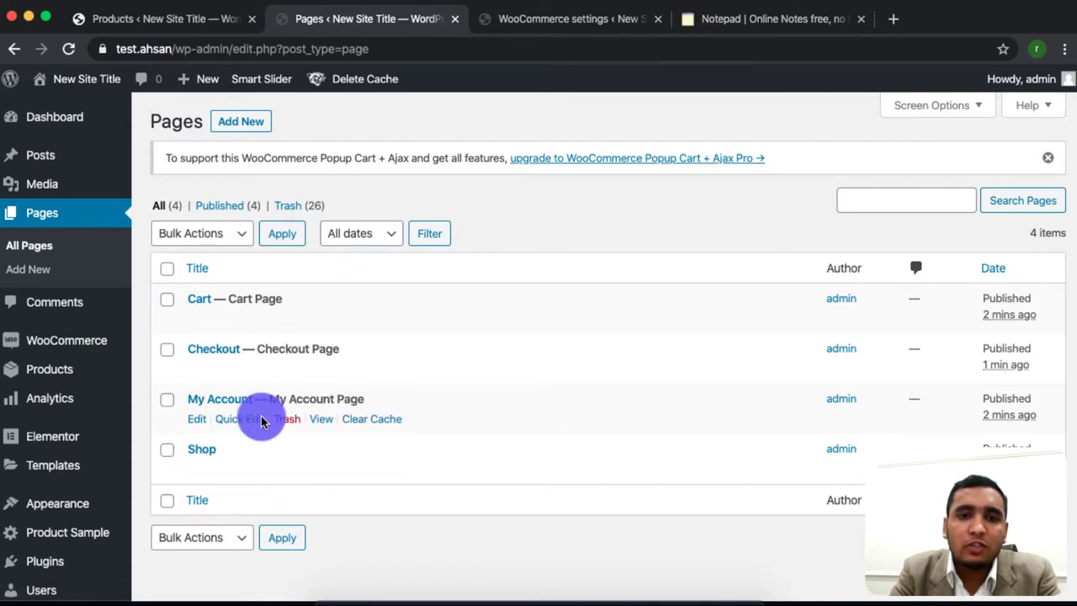
Step: In the WooCommerce product settings, choose Shop as the Shop page
{"action": "left_click", "coordinate": [586, 20]}
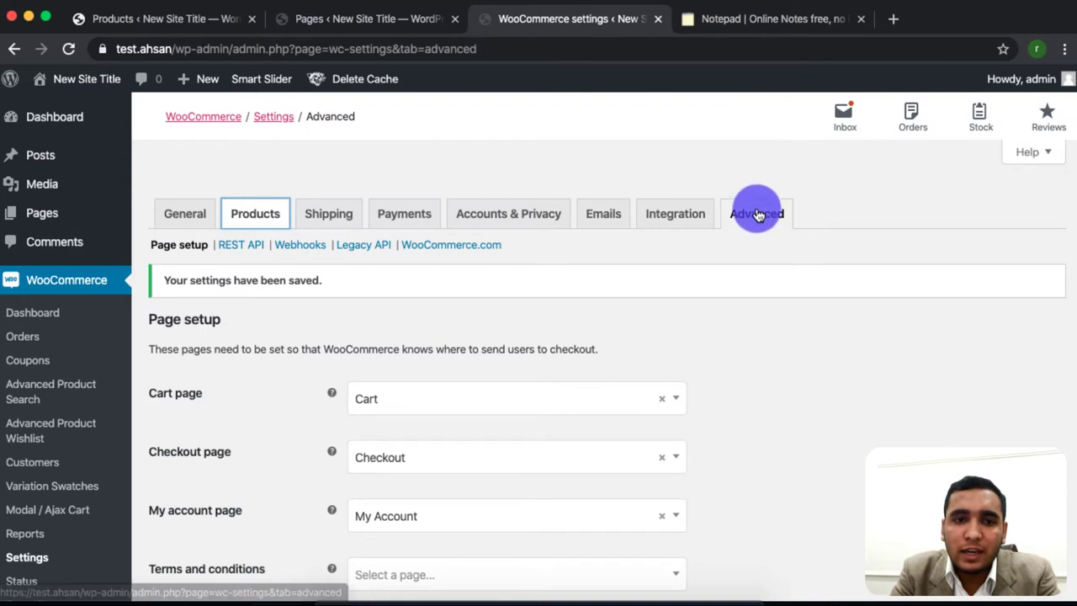
{"action": "left_click", "coordinate": [263, 211]}
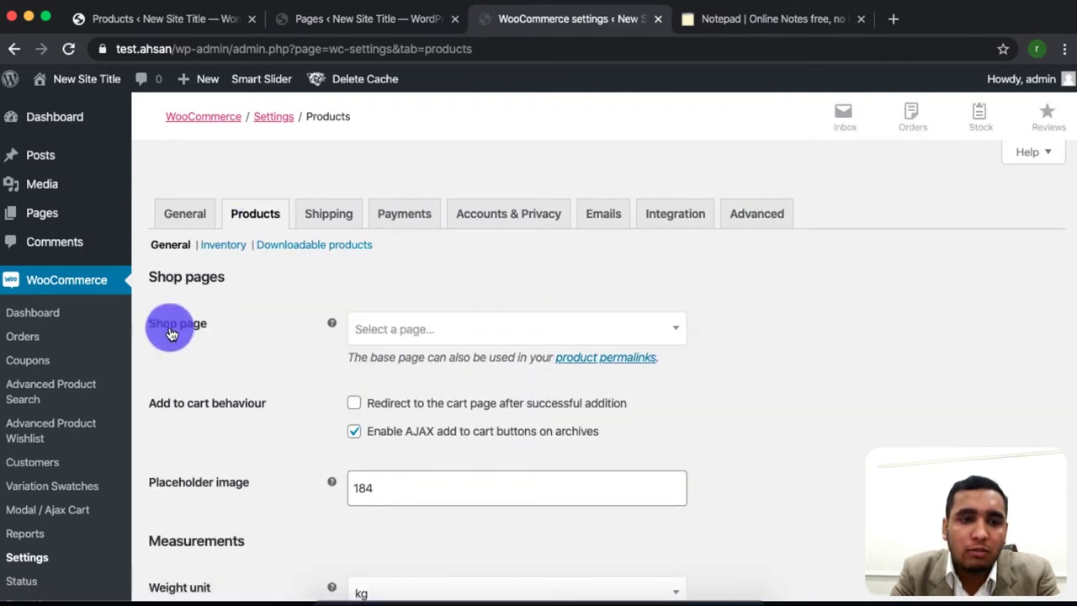
{"action": "left_click", "coordinate": [486, 325]}
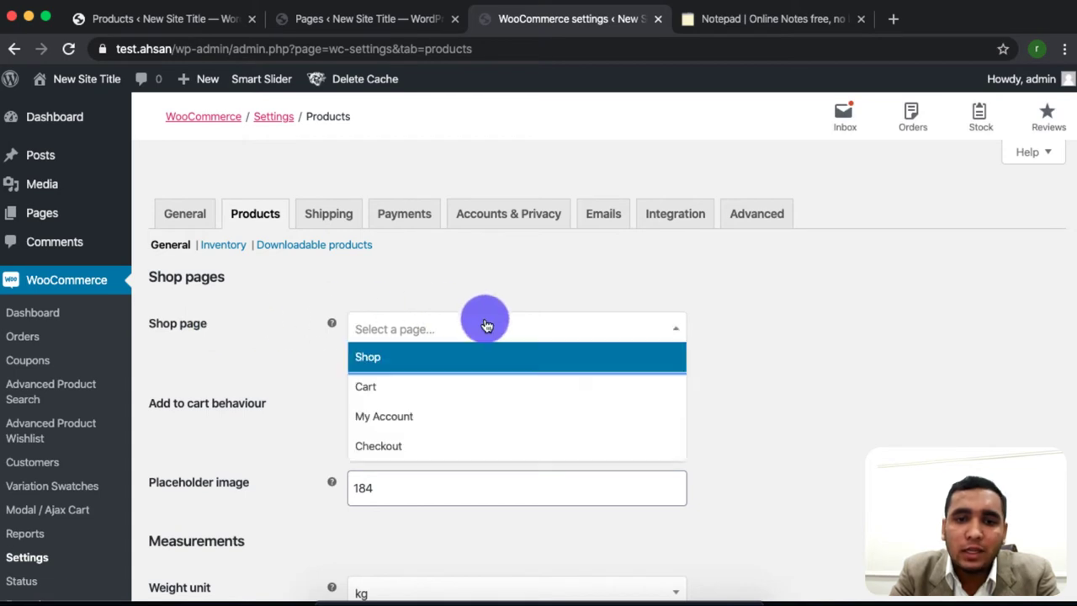
{"action": "left_click", "coordinate": [431, 364]}
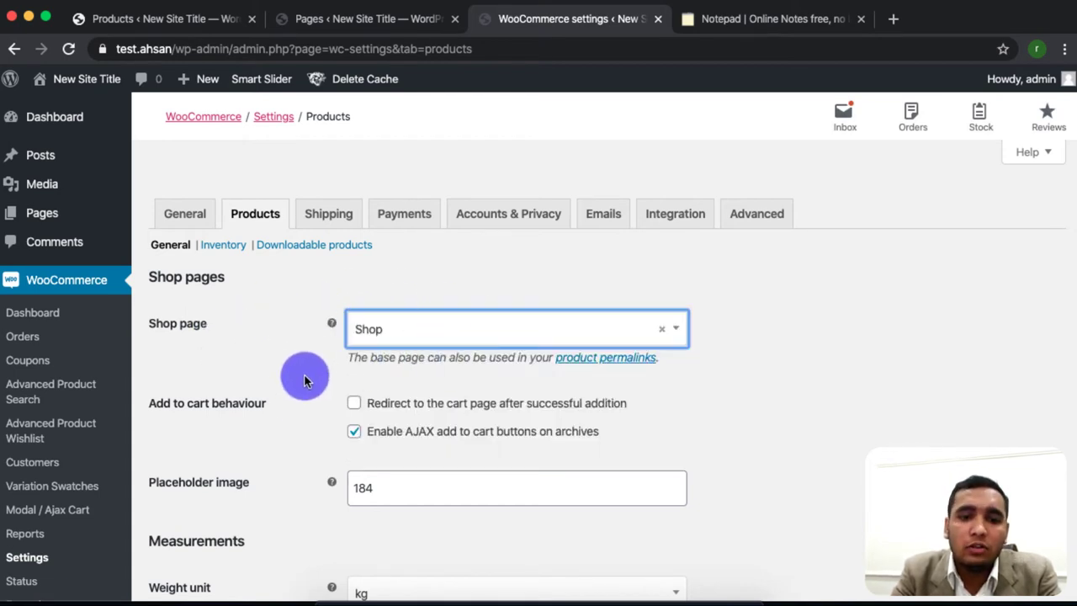
Step: Save the product settings and reload the pages list to check the Shop page assignment
{"action": "scroll", "coordinate": [266, 478], "scroll_direction": "down", "scroll_amount": 10}
{"action": "left_click", "coordinate": [206, 442]}
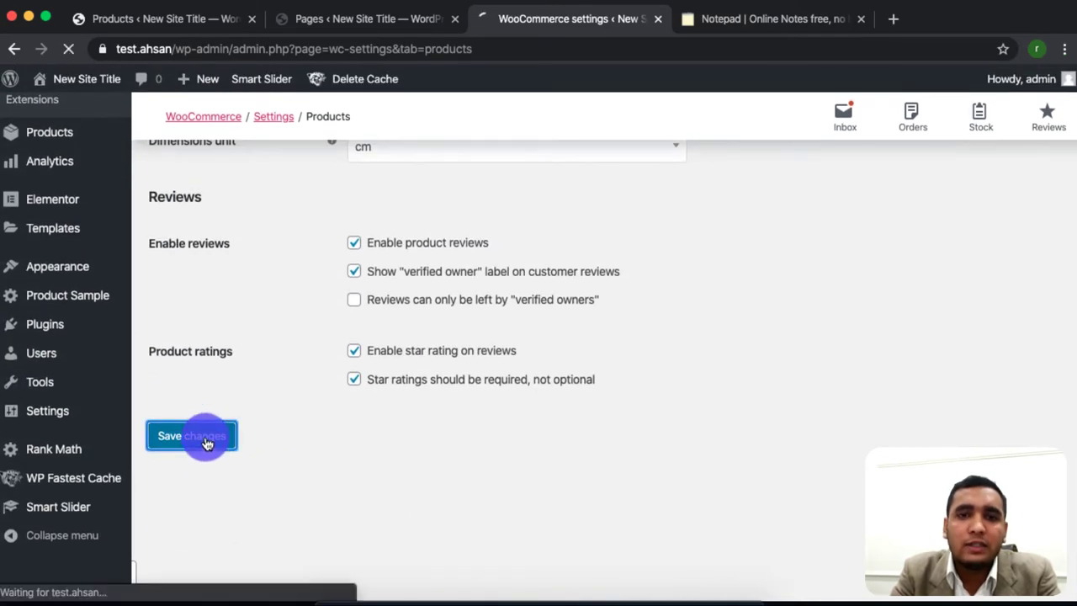
{"action": "left_click", "coordinate": [379, 21]}
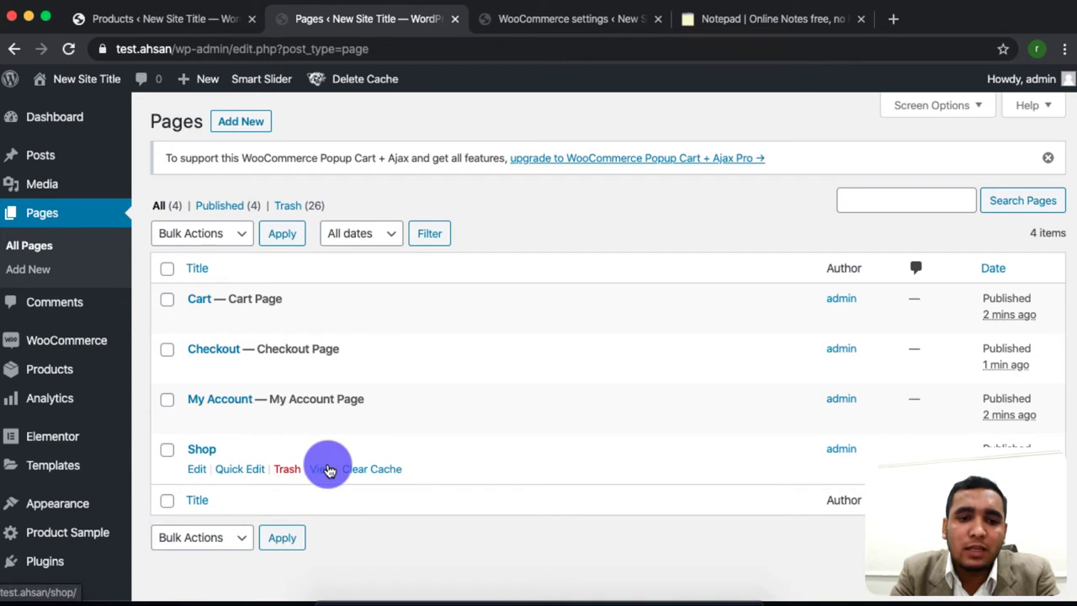
{"action": "key", "text": "super+r"}
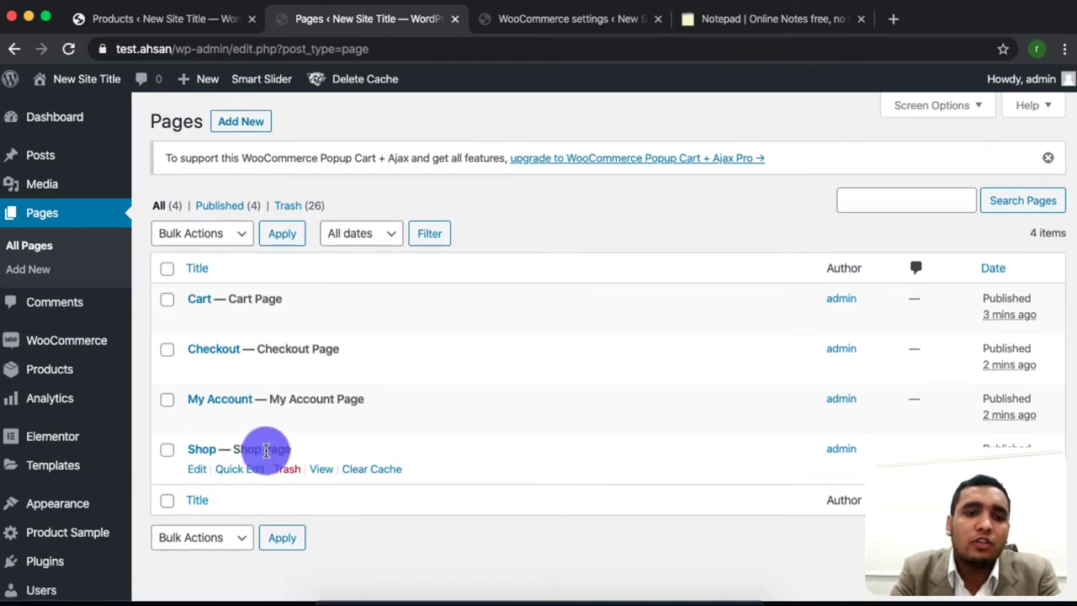
Step: View the Shop page on the live site in a separate tab, reload it and examine its products and sidebar widgets
{"action": "left_click", "coordinate": [318, 468], "text": "super"}
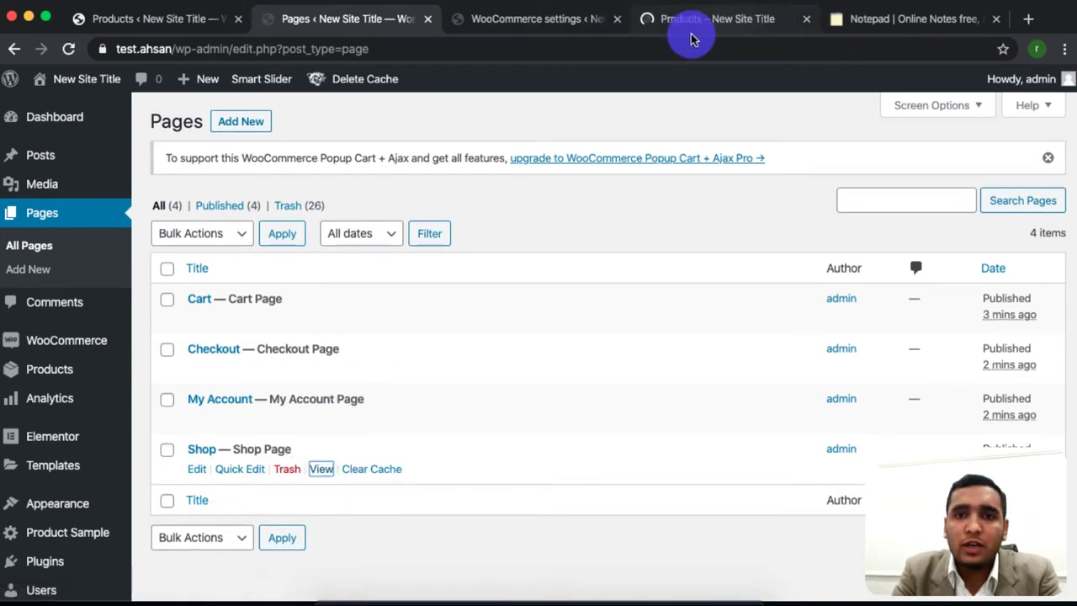
{"action": "left_click", "coordinate": [730, 27]}
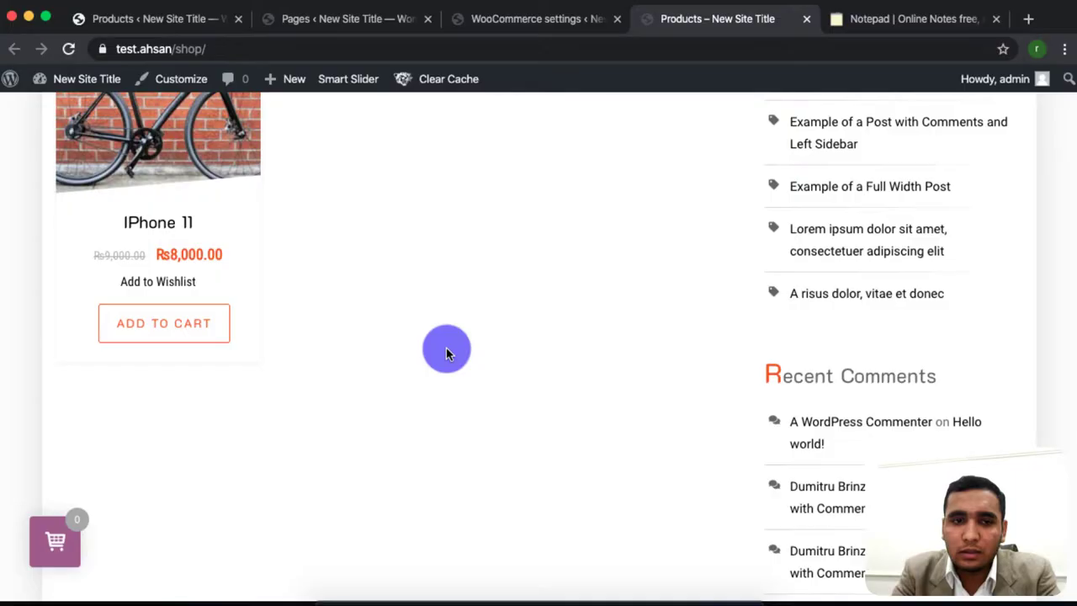
{"action": "scroll", "coordinate": [446, 348], "scroll_direction": "up", "scroll_amount": 10}
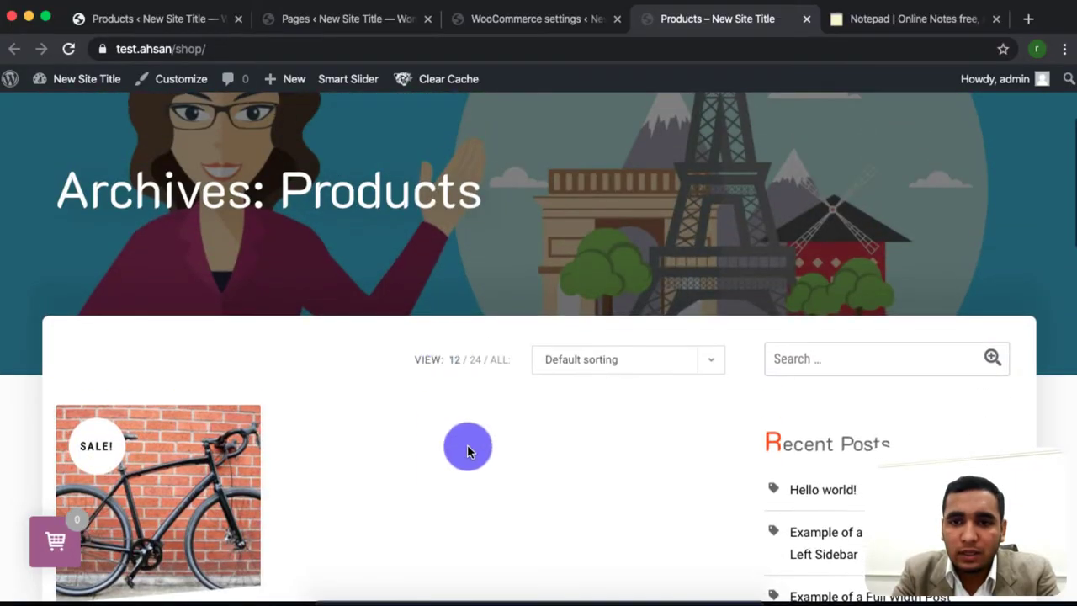
{"action": "scroll", "coordinate": [469, 451], "scroll_direction": "down", "scroll_amount": 20}
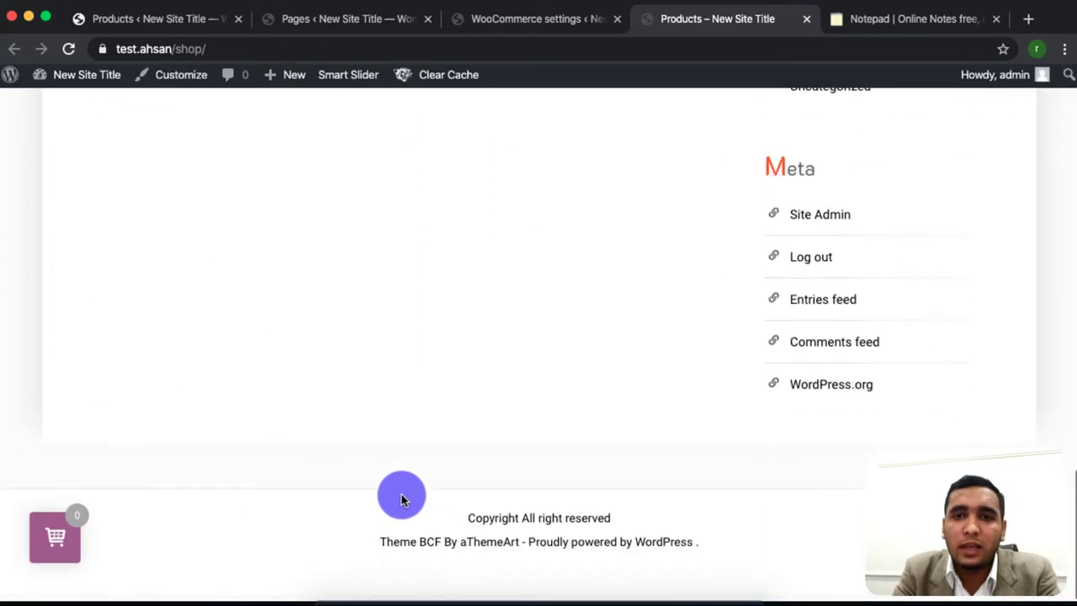
{"action": "key", "text": "super+alt+Left"}
{"action": "key", "text": "super+alt+Right"}
{"action": "key", "text": "super+r"}
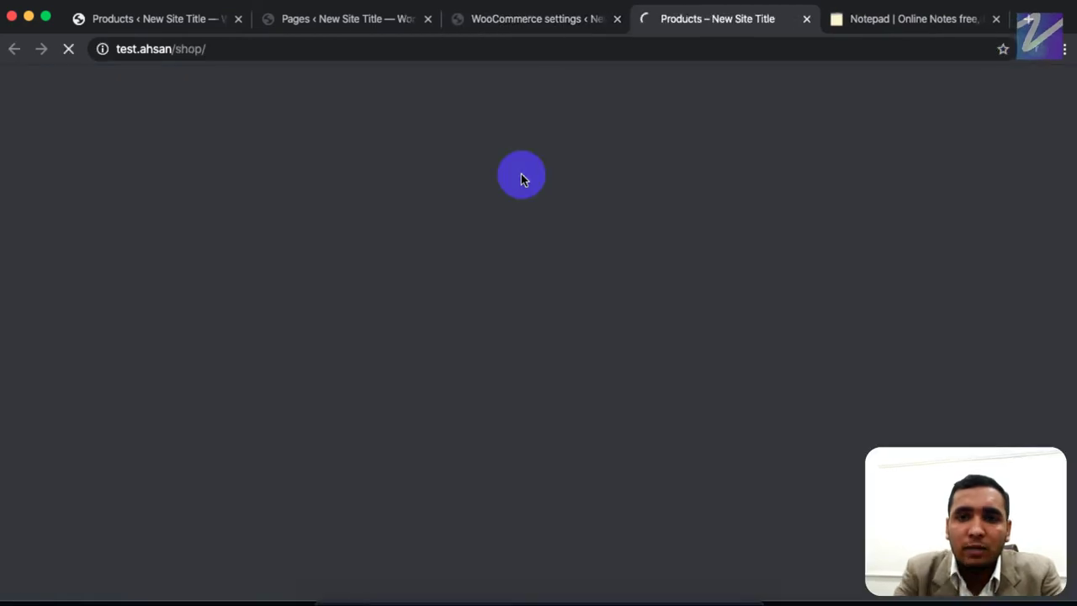
{"action": "scroll", "coordinate": [772, 211], "scroll_direction": "up", "scroll_amount": 2}
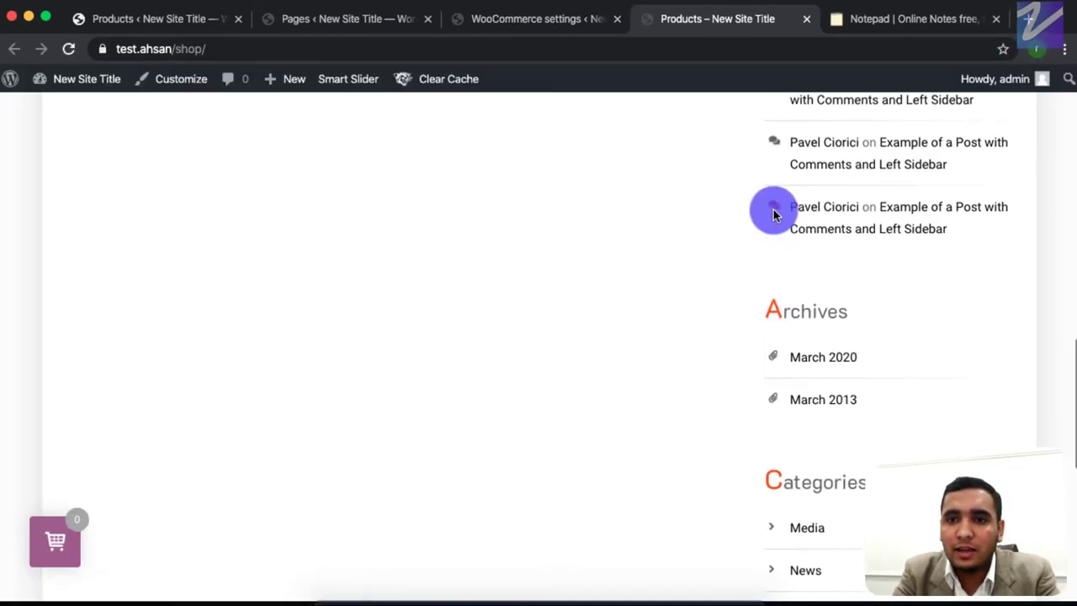
{"action": "scroll", "coordinate": [771, 211], "scroll_direction": "up", "scroll_amount": 10}
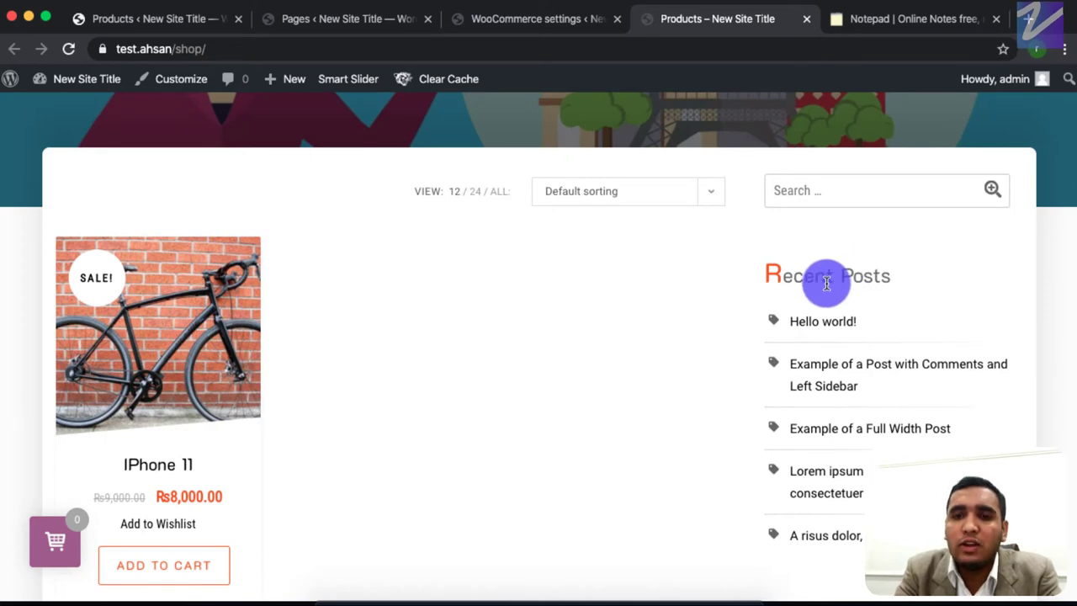
{"action": "scroll", "coordinate": [827, 284], "scroll_direction": "down", "scroll_amount": 4}
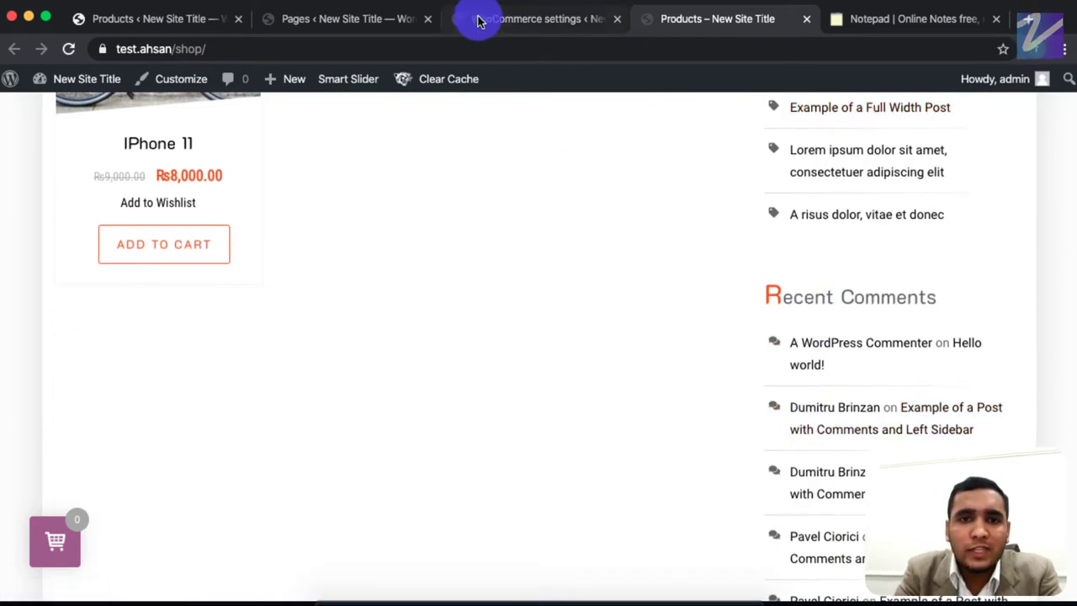
Step: Open the Widgets page under Appearance in a separate tab and compare its Sidebar area with the sidebar on the Shop page
{"action": "left_click", "coordinate": [339, 19]}
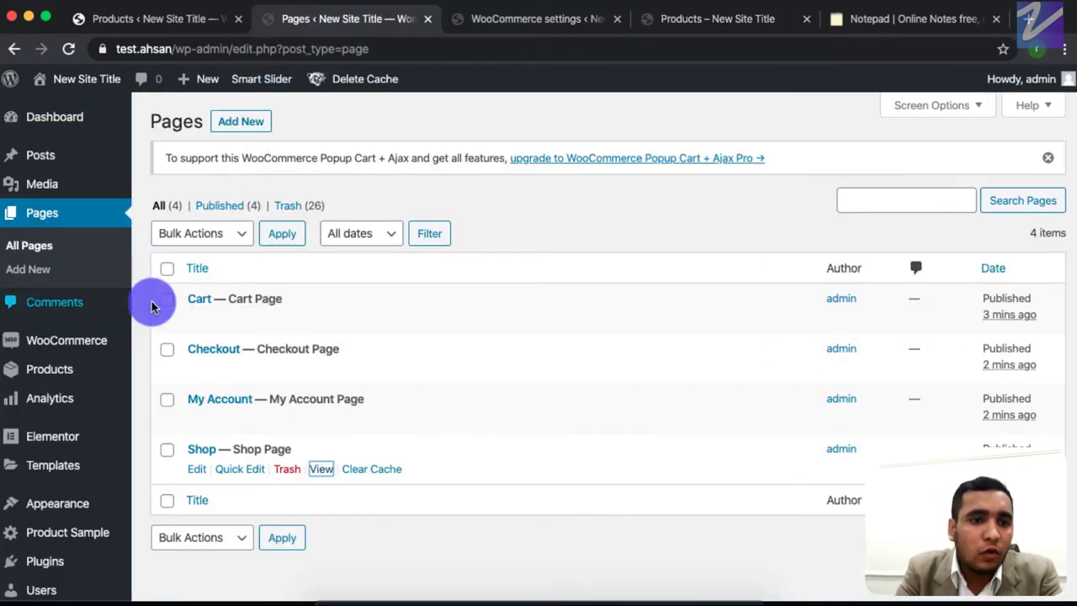
{"action": "mouse_move", "coordinate": [96, 369]}
{"action": "mouse_move", "coordinate": [67, 474]}
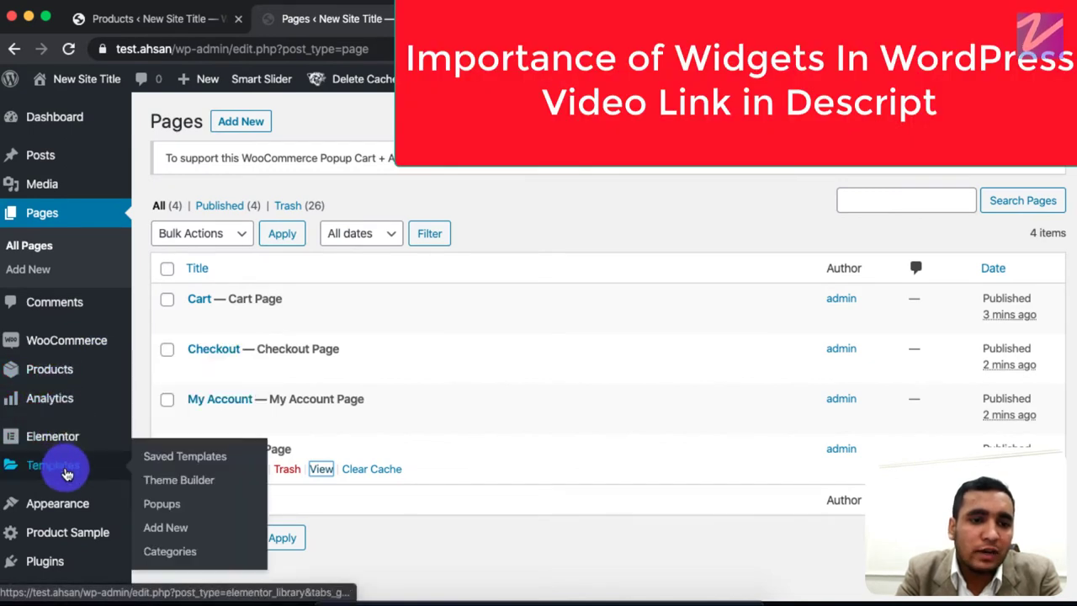
{"action": "mouse_move", "coordinate": [60, 500]}
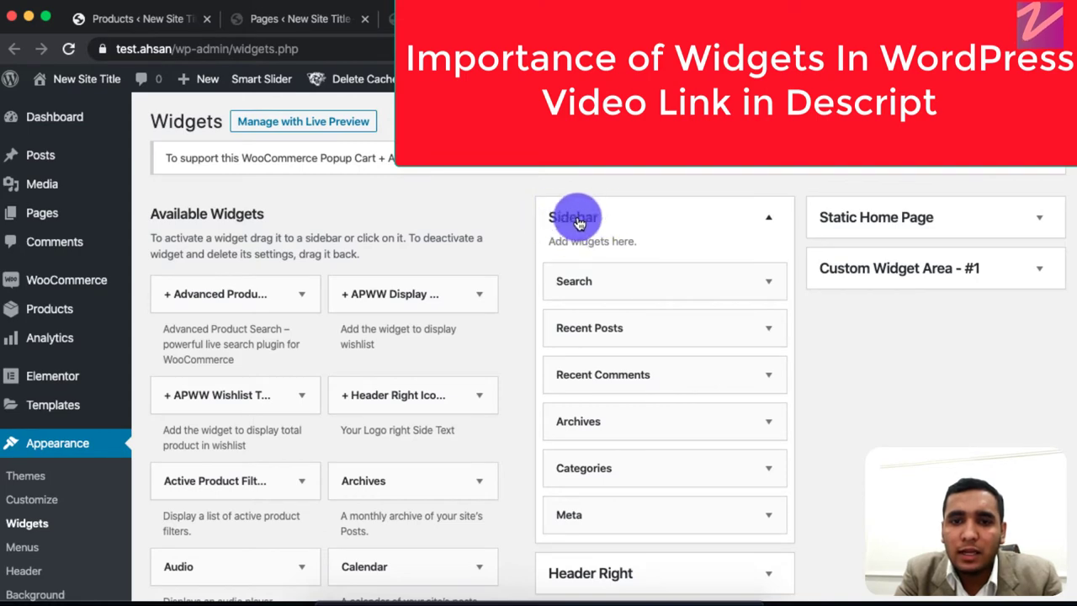
{"action": "left_click", "coordinate": [763, 27]}
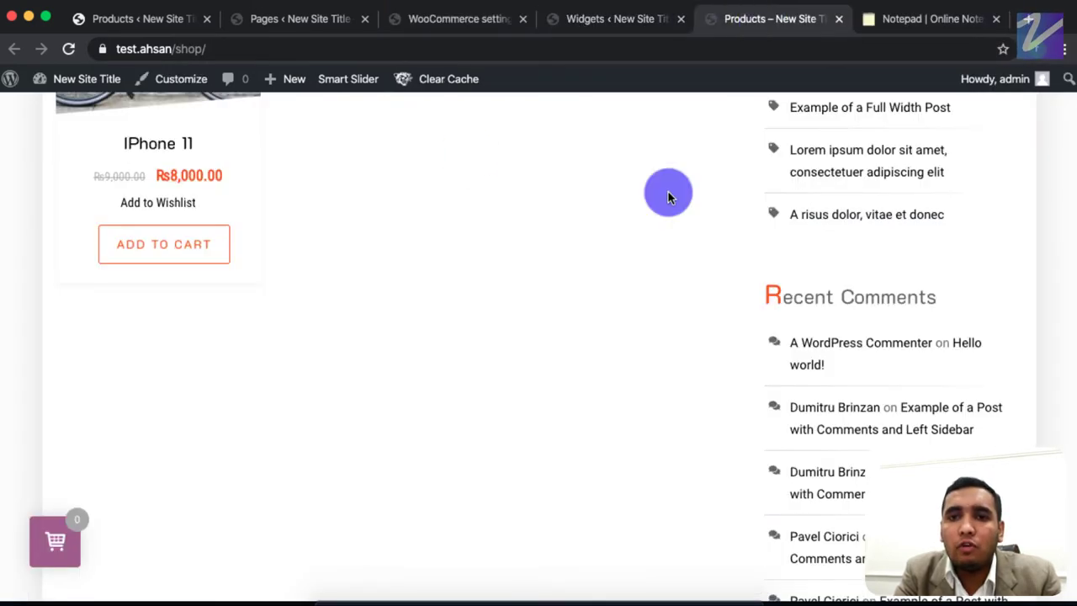
{"action": "scroll", "coordinate": [741, 278], "scroll_direction": "up", "scroll_amount": 3}
{"action": "scroll", "coordinate": [887, 200], "scroll_direction": "up", "scroll_amount": 3}
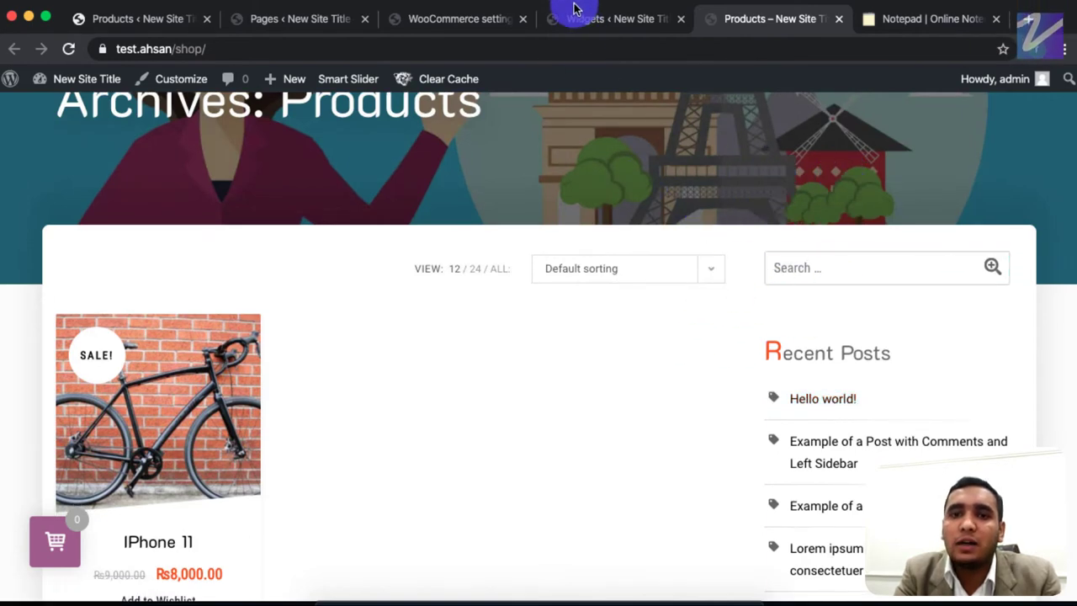
{"action": "left_click", "coordinate": [603, 25]}
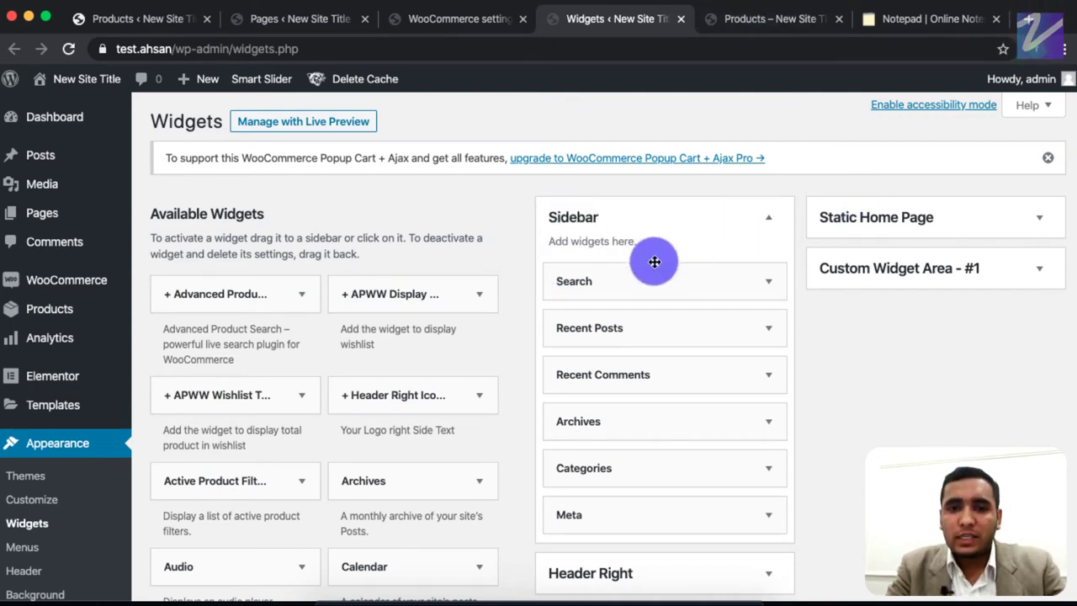
Step: Remove the Recent Posts, Recent Comments, Archives, Categories and Meta widgets from the Sidebar area, leaving Search in place
{"action": "left_click_drag", "start_coordinate": [577, 291], "coordinate": [628, 291]}
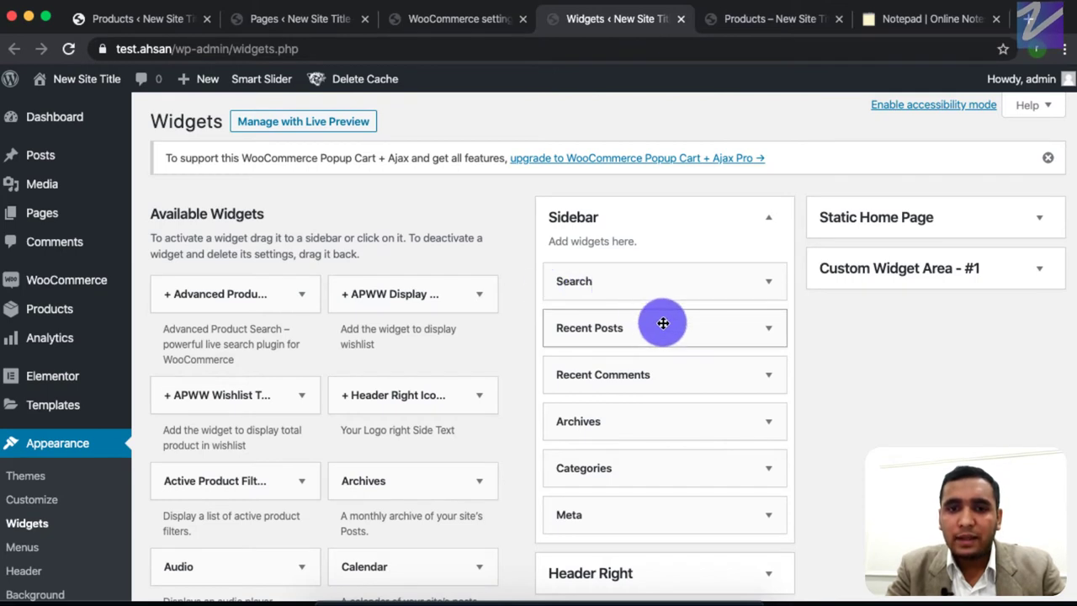
{"action": "left_click_drag", "start_coordinate": [664, 328], "coordinate": [459, 337]}
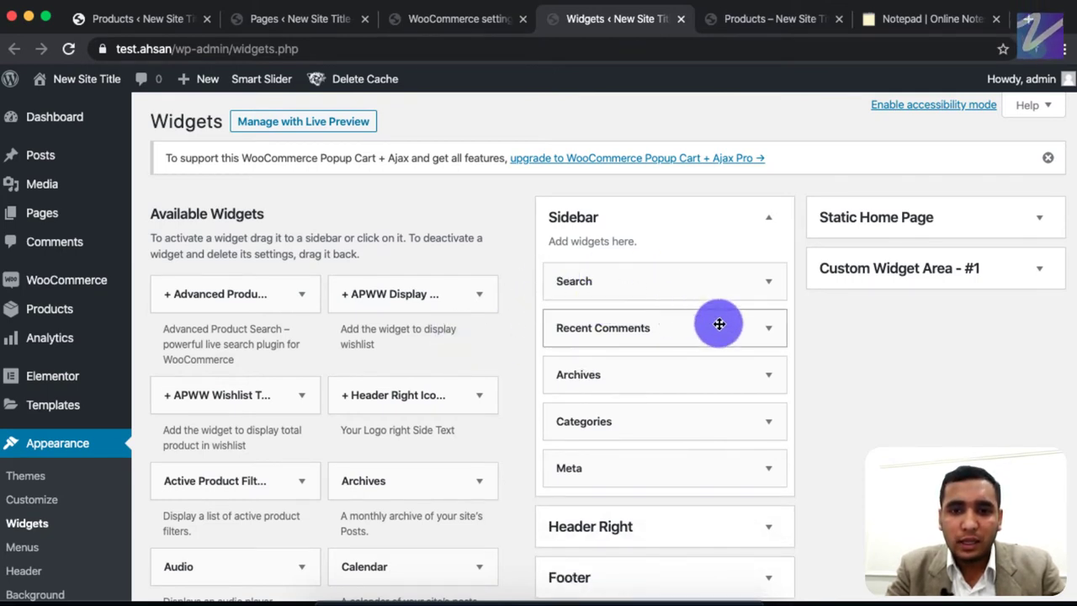
{"action": "left_click_drag", "start_coordinate": [716, 323], "coordinate": [404, 338]}
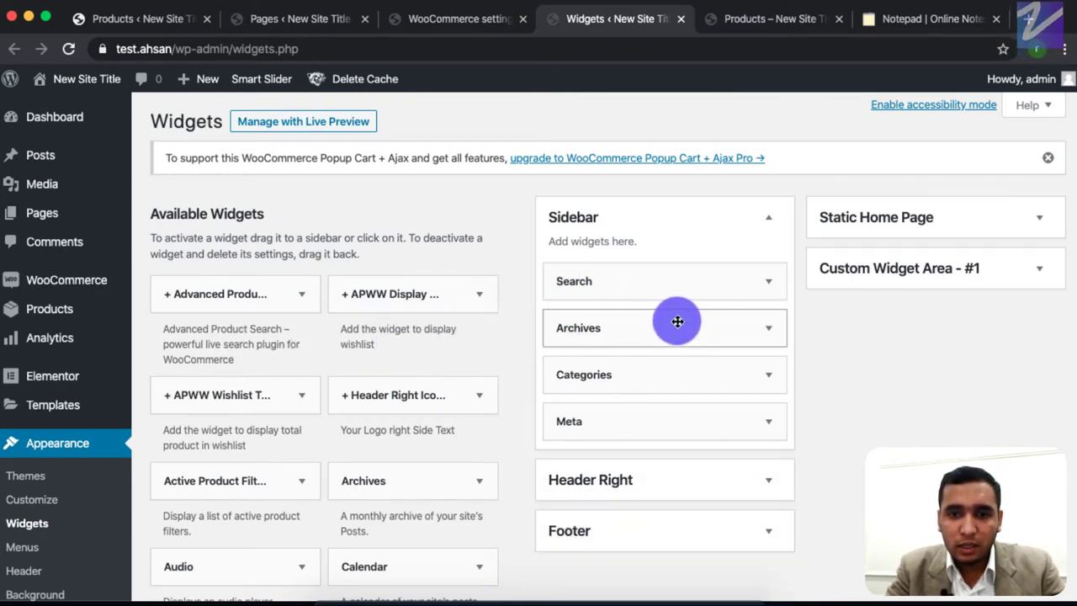
{"action": "left_click_drag", "start_coordinate": [737, 330], "coordinate": [396, 330]}
{"action": "left_click_drag", "start_coordinate": [710, 332], "coordinate": [349, 328]}
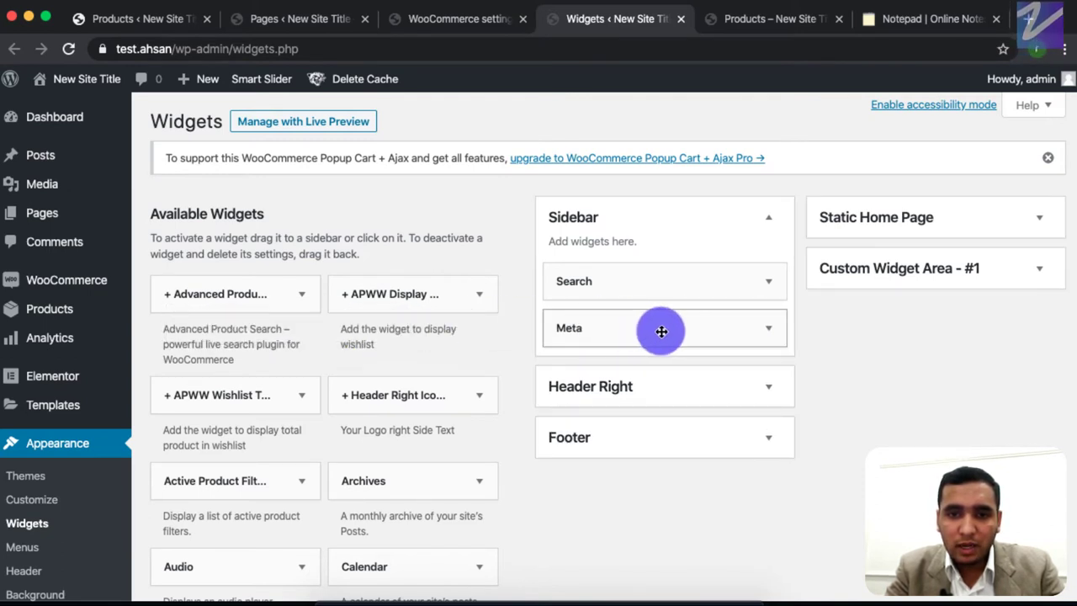
{"action": "left_click_drag", "start_coordinate": [661, 332], "coordinate": [354, 357]}
Step: Add the Advanced Product Search widget to the Sidebar area
{"action": "scroll", "coordinate": [427, 392], "scroll_direction": "down", "scroll_amount": 3}
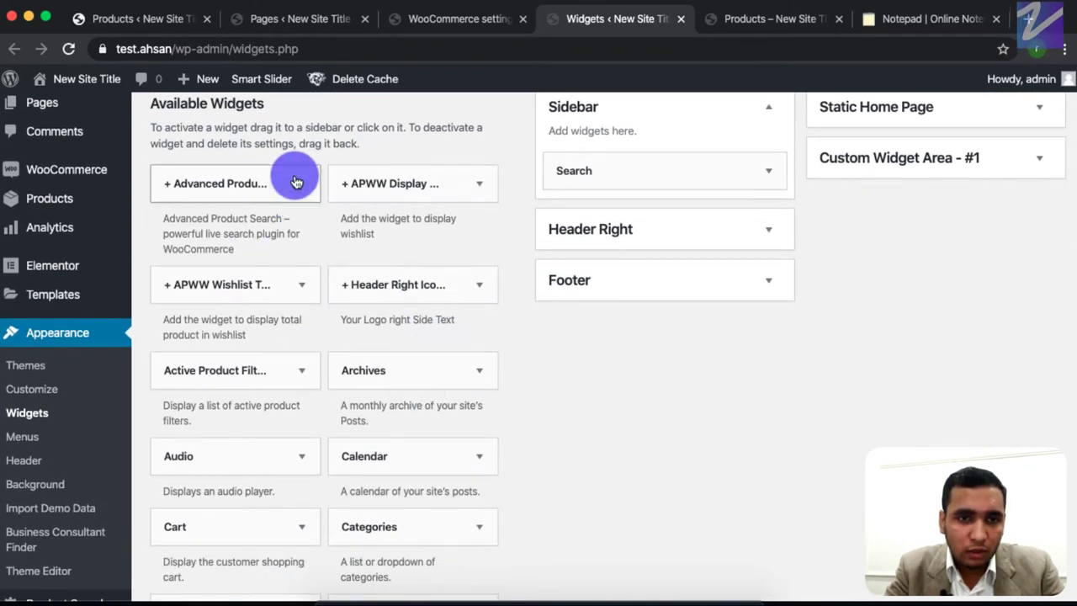
{"action": "left_click", "coordinate": [221, 180]}
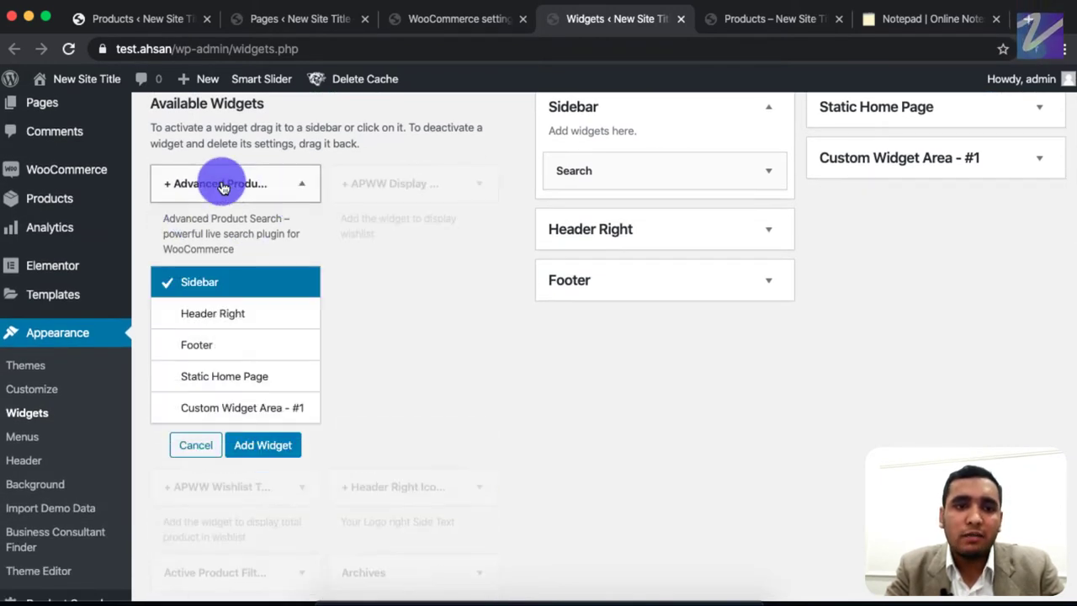
{"action": "left_click", "coordinate": [261, 444]}
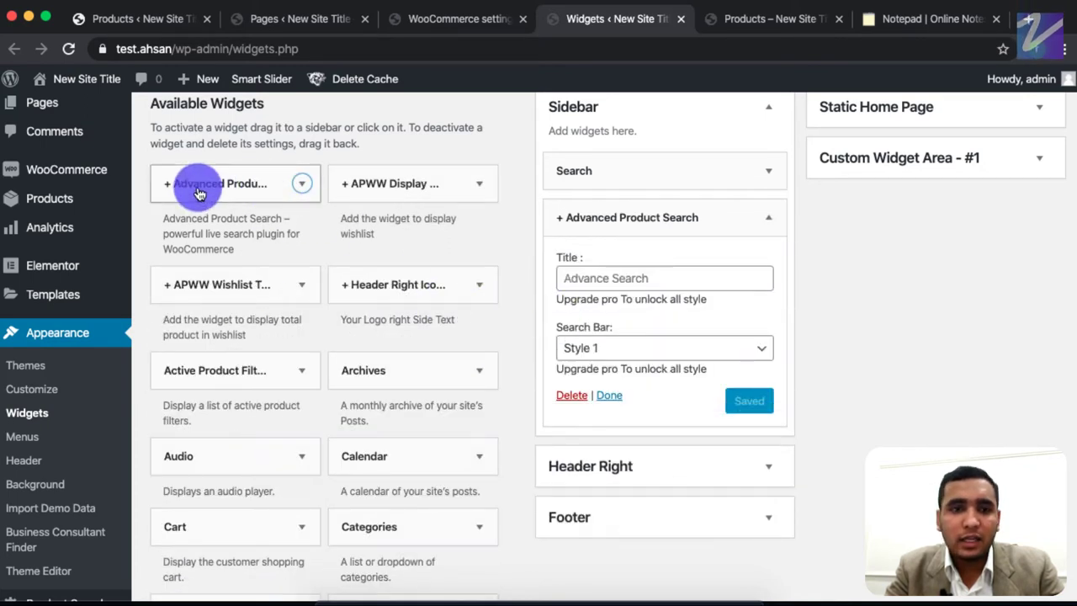
{"action": "left_click", "coordinate": [302, 185]}
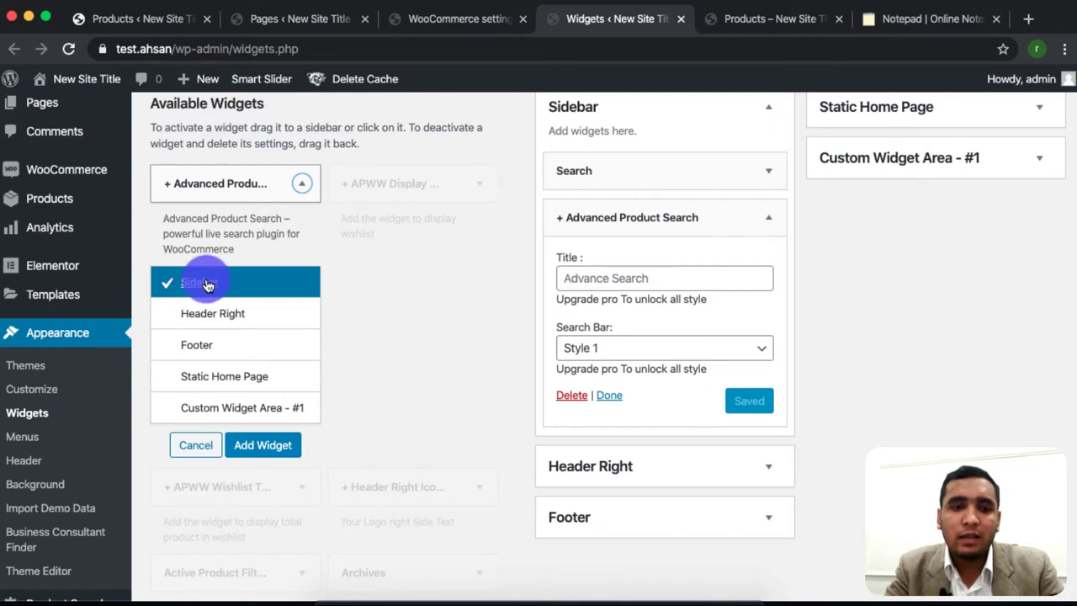
{"action": "left_click", "coordinate": [202, 447]}
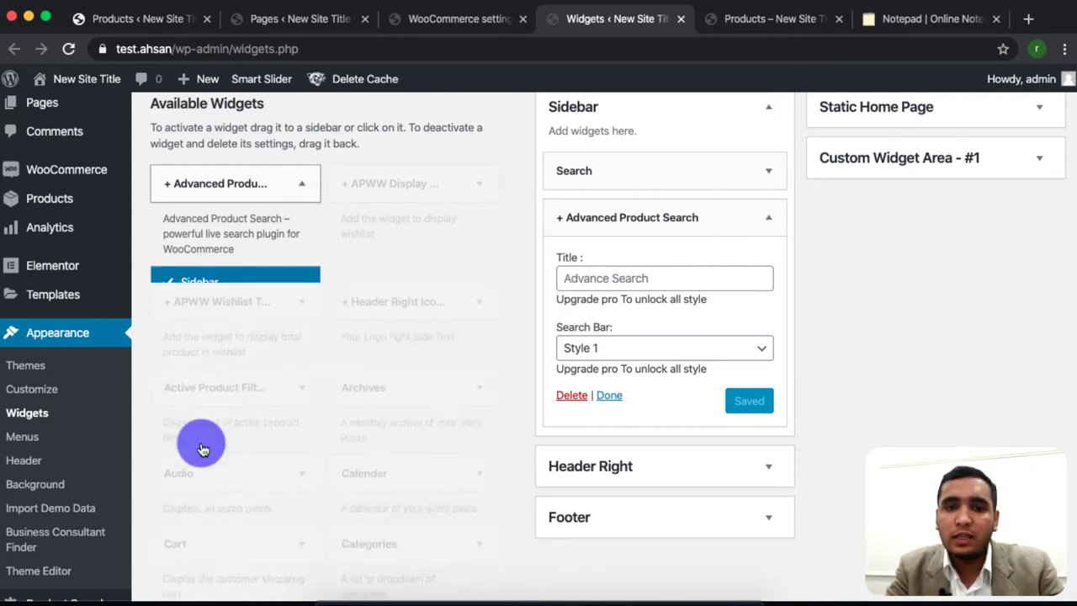
{"action": "left_click_drag", "start_coordinate": [194, 182], "coordinate": [272, 211]}
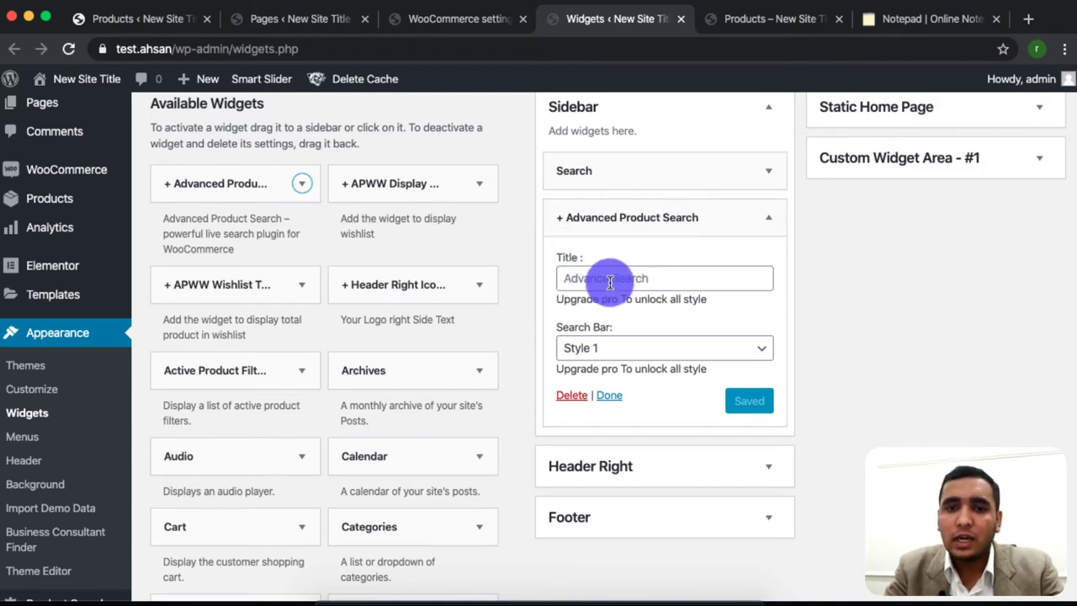
Step: Keep the Advanced Product Search widget's search bar on Style 1 with no custom title, and save the widget
{"action": "left_click", "coordinate": [610, 283]}
{"action": "left_click", "coordinate": [673, 347]}
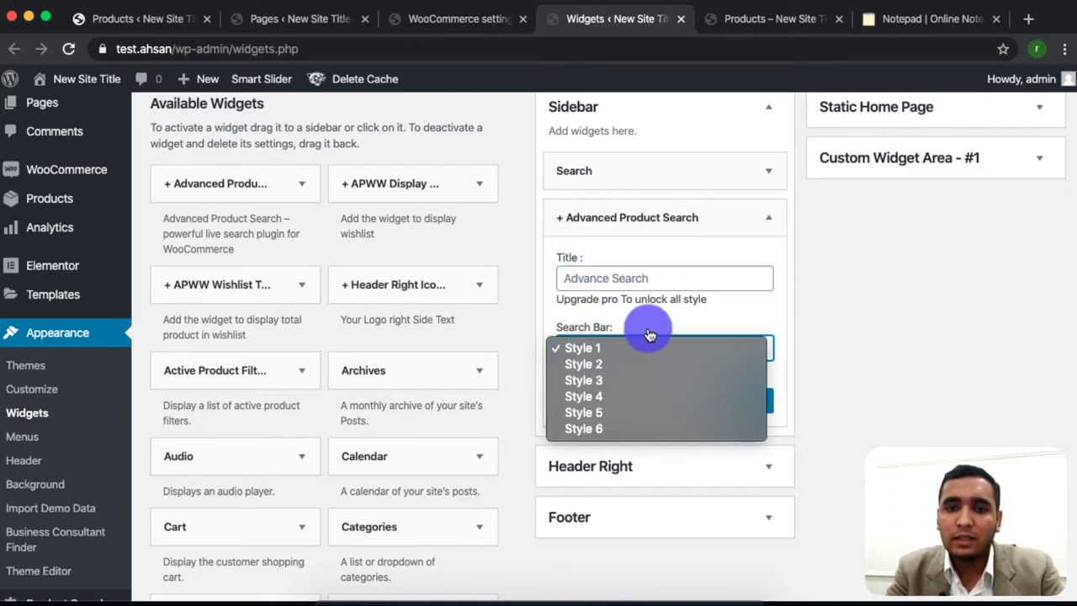
{"action": "left_click", "coordinate": [619, 329]}
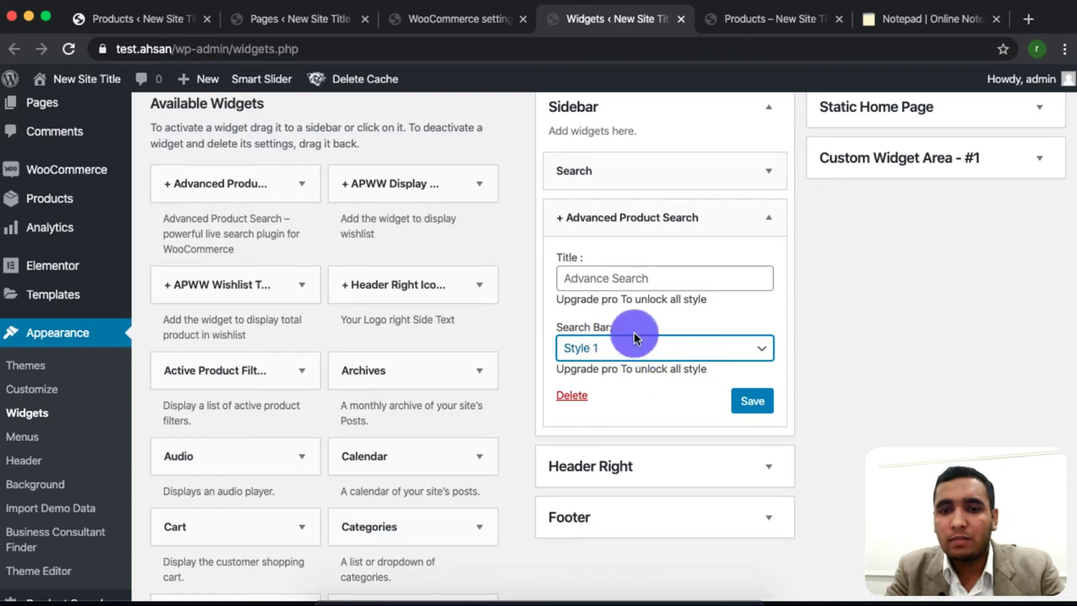
{"action": "left_click", "coordinate": [751, 403]}
Step: On the Shop page, check the product search's category choices and test it by searching for "d" and "ip"
{"action": "left_click", "coordinate": [757, 19]}
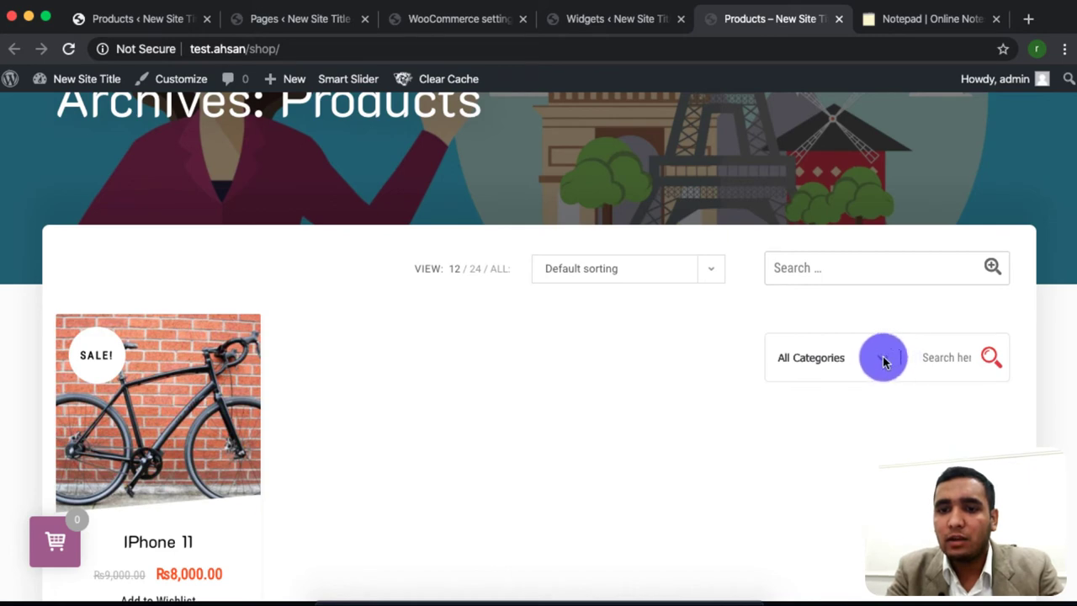
{"action": "left_click", "coordinate": [801, 363]}
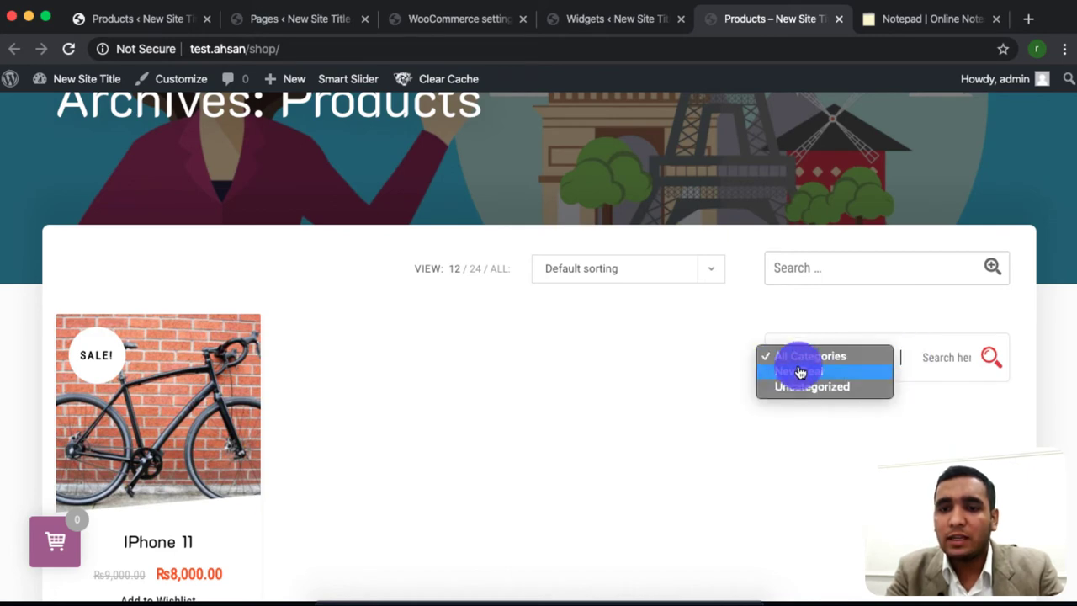
{"action": "left_click", "coordinate": [699, 350]}
{"action": "type", "text": "d"}
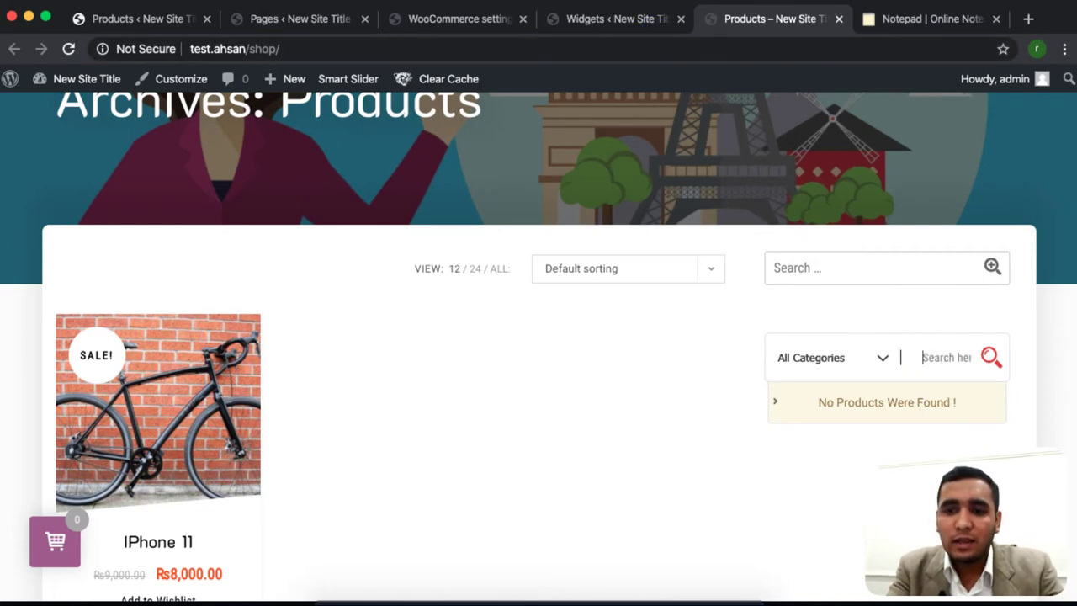
{"action": "left_click", "coordinate": [582, 343]}
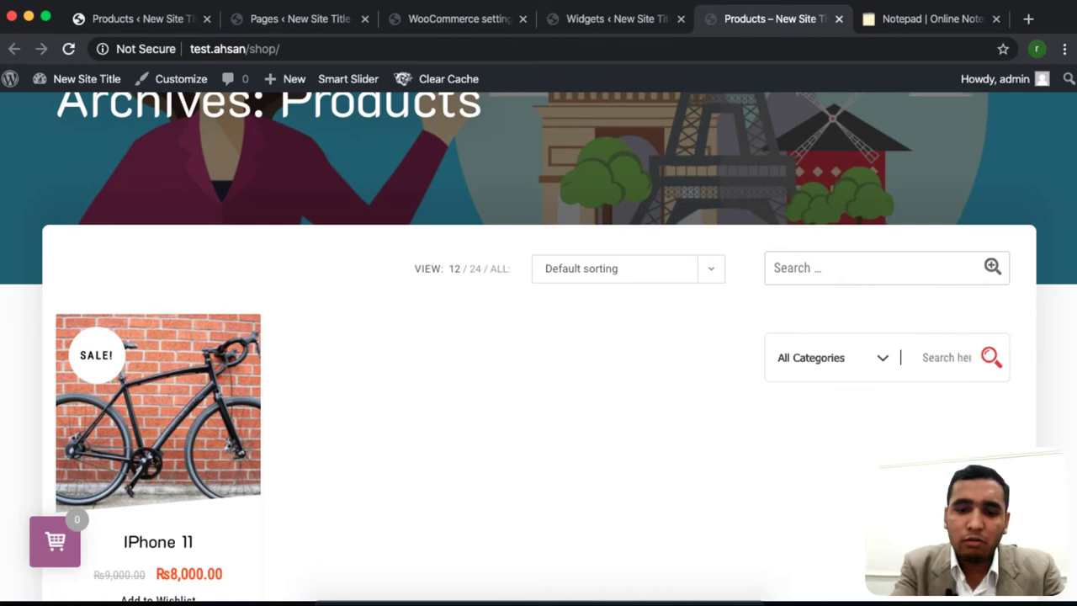
{"action": "type", "text": "ip"}
{"action": "left_click", "coordinate": [824, 407]}
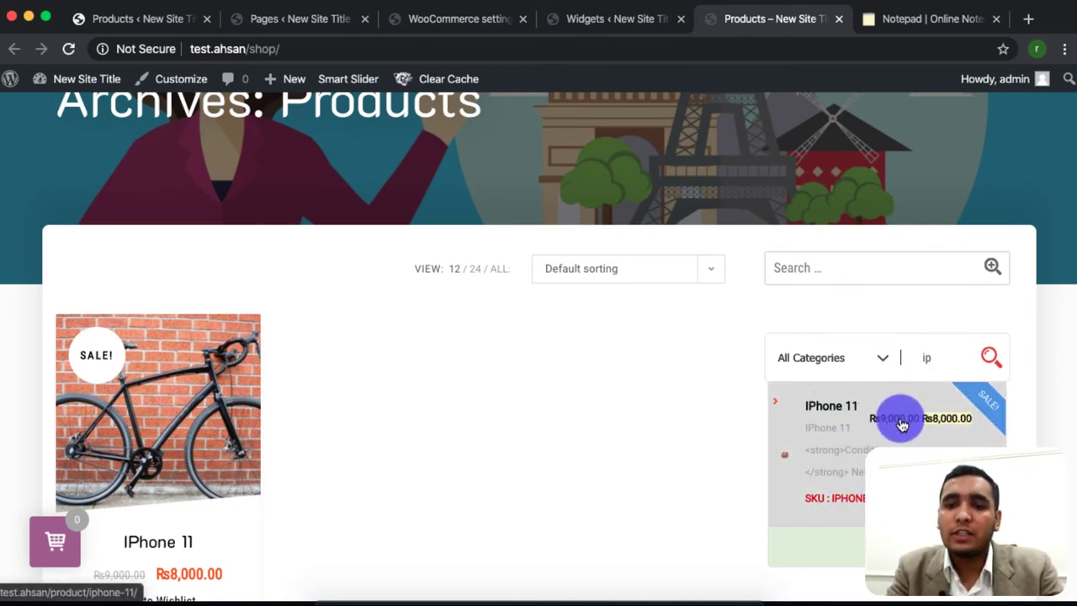
Step: Set the Advanced Product Search widget's search bar to Style 2, save it, and reload the Shop page to view it
{"action": "left_click", "coordinate": [614, 20]}
{"action": "left_click", "coordinate": [633, 353]}
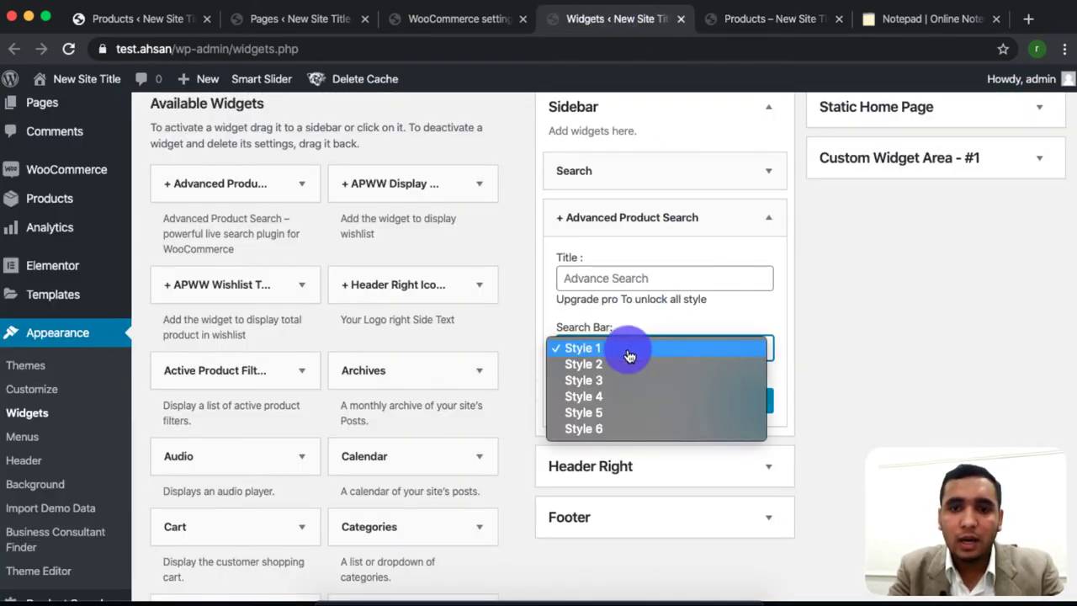
{"action": "left_click", "coordinate": [591, 364]}
{"action": "left_click", "coordinate": [751, 404]}
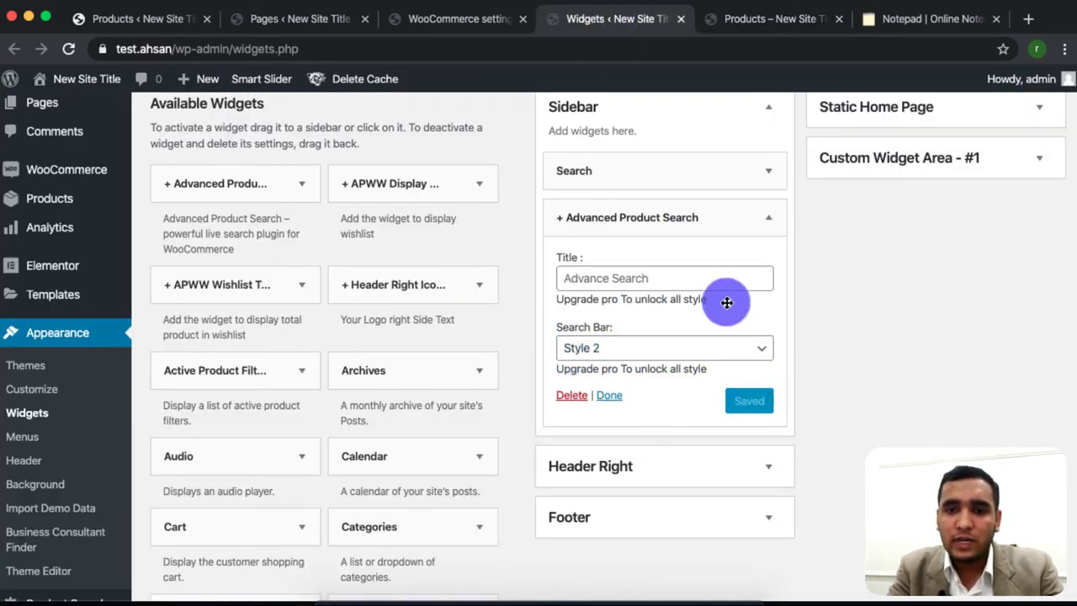
{"action": "left_click", "coordinate": [757, 17]}
{"action": "key", "text": "super+r"}
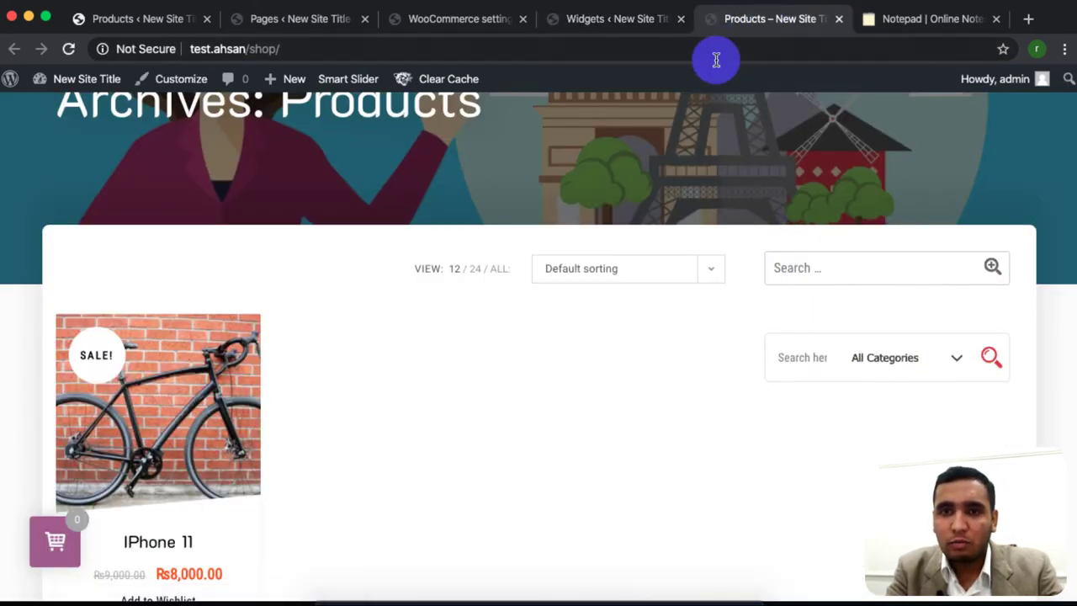
Step: Set the Advanced Product Search widget's search bar to Style 3 and save the widget
{"action": "left_click", "coordinate": [639, 19]}
{"action": "left_click", "coordinate": [671, 349]}
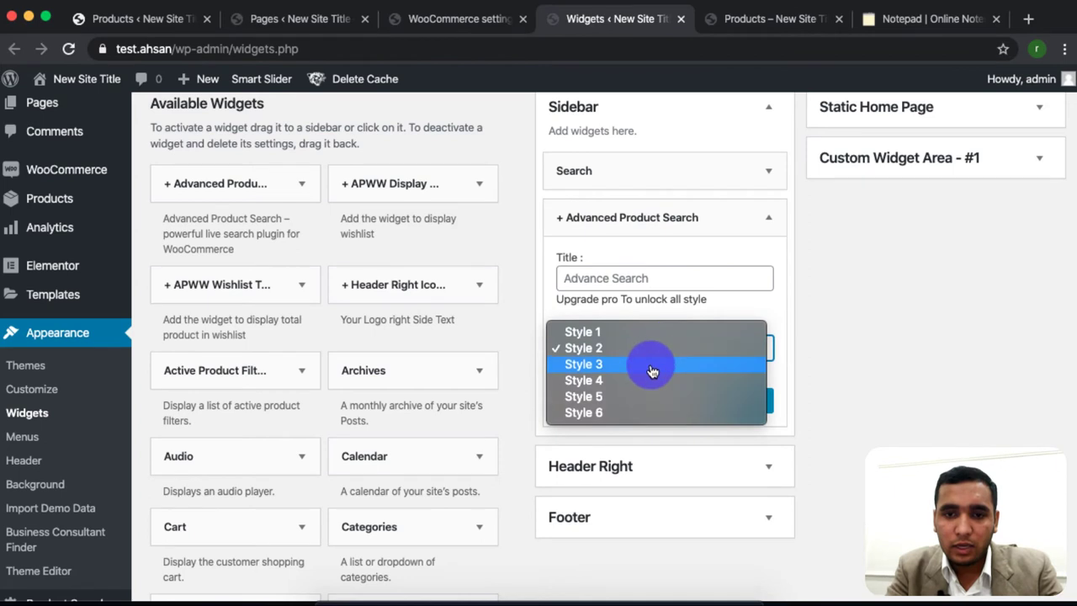
{"action": "left_click", "coordinate": [652, 364]}
{"action": "left_click", "coordinate": [732, 404]}
Step: Reload the Shop page and test the restyled product search by searching for "ip"
{"action": "left_click", "coordinate": [754, 20]}
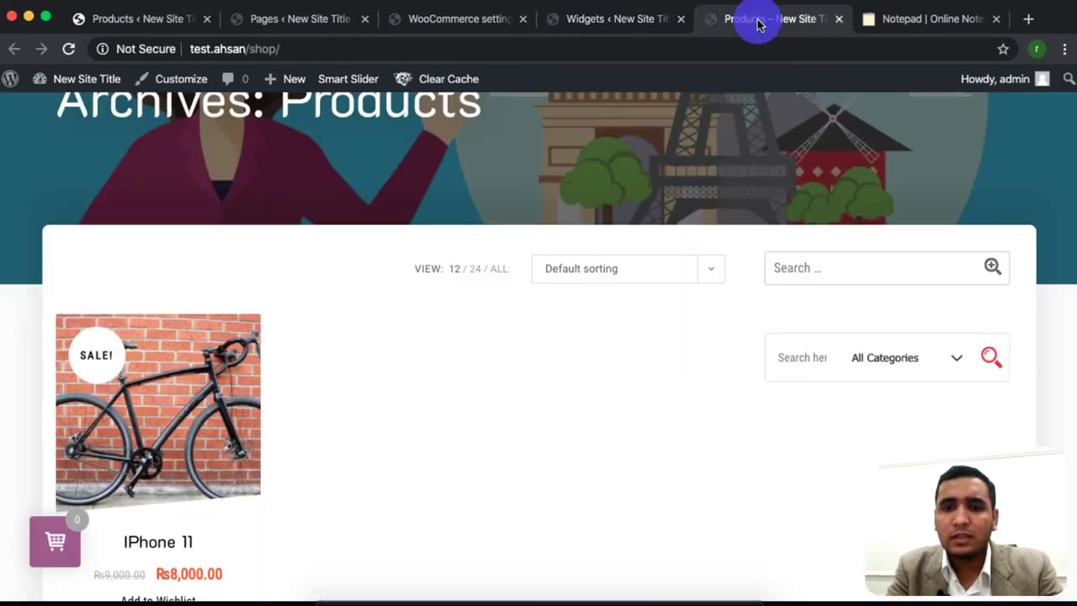
{"action": "key", "text": "super+r"}
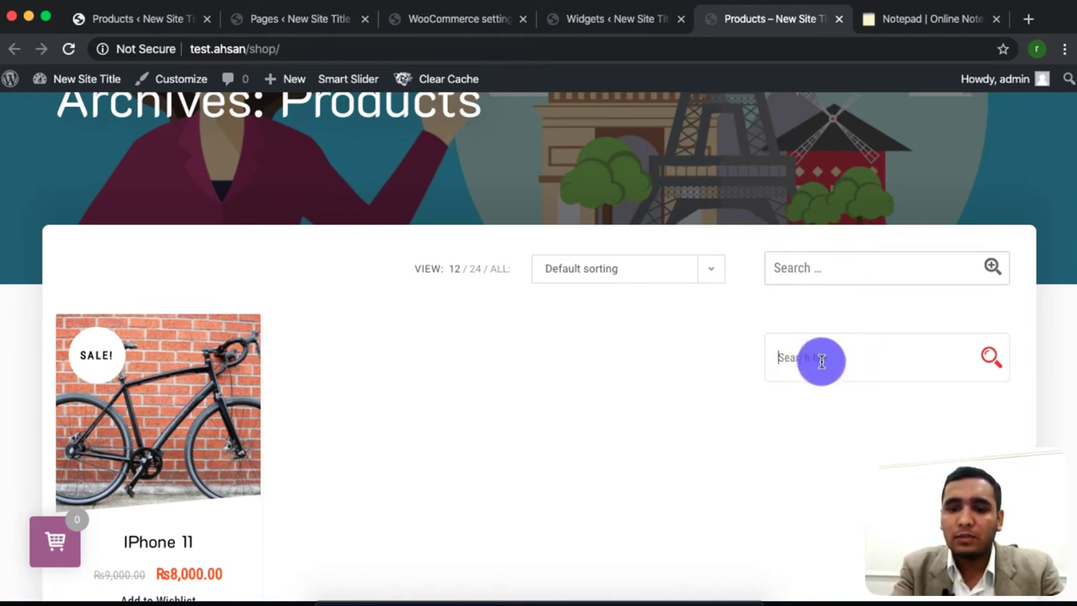
{"action": "type", "text": "p"}
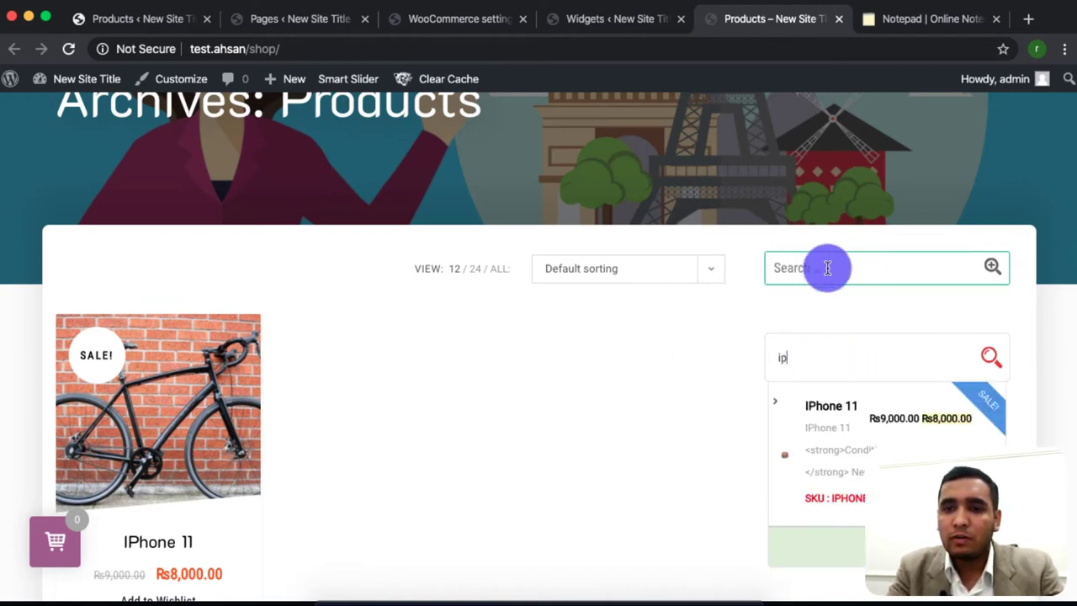
{"action": "left_click", "coordinate": [673, 337]}
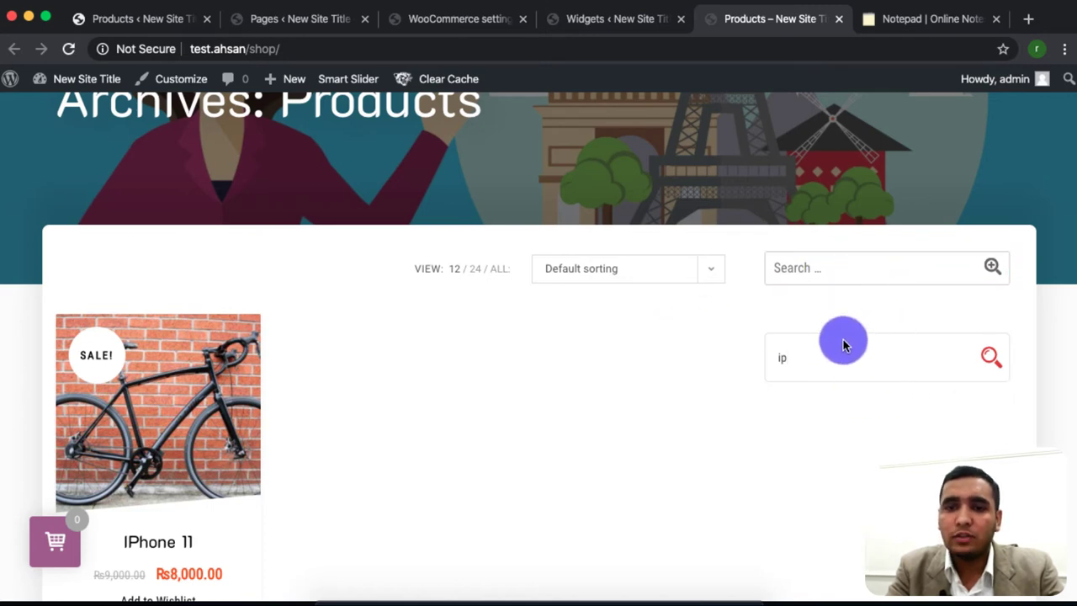
Step: Remove the default Search widget from the Sidebar area and collapse the Advanced Product Search widget's settings
{"action": "left_click", "coordinate": [594, 19]}
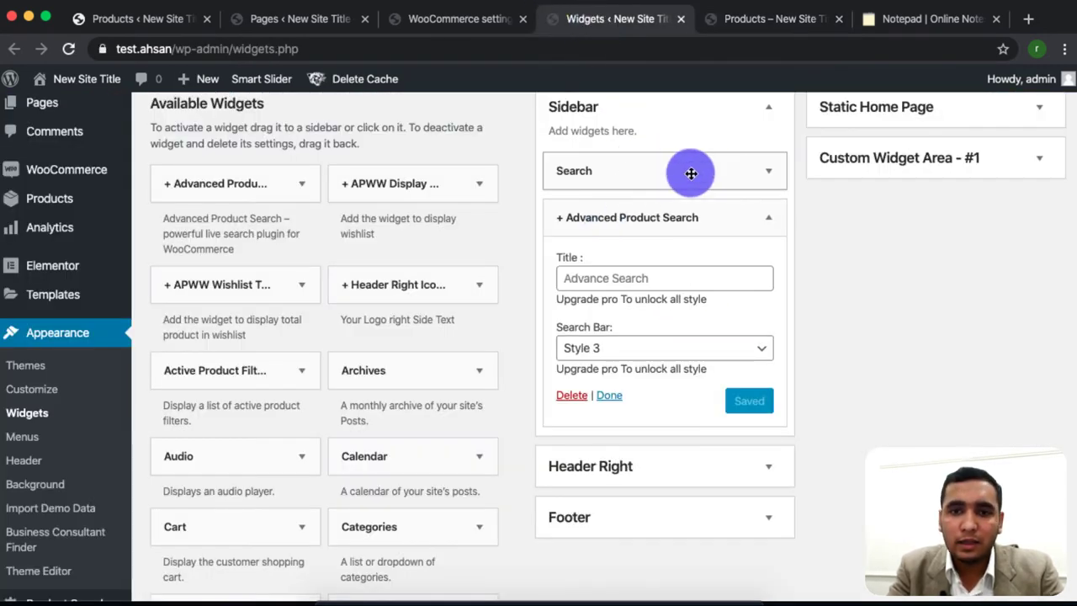
{"action": "left_click_drag", "start_coordinate": [711, 169], "coordinate": [298, 212]}
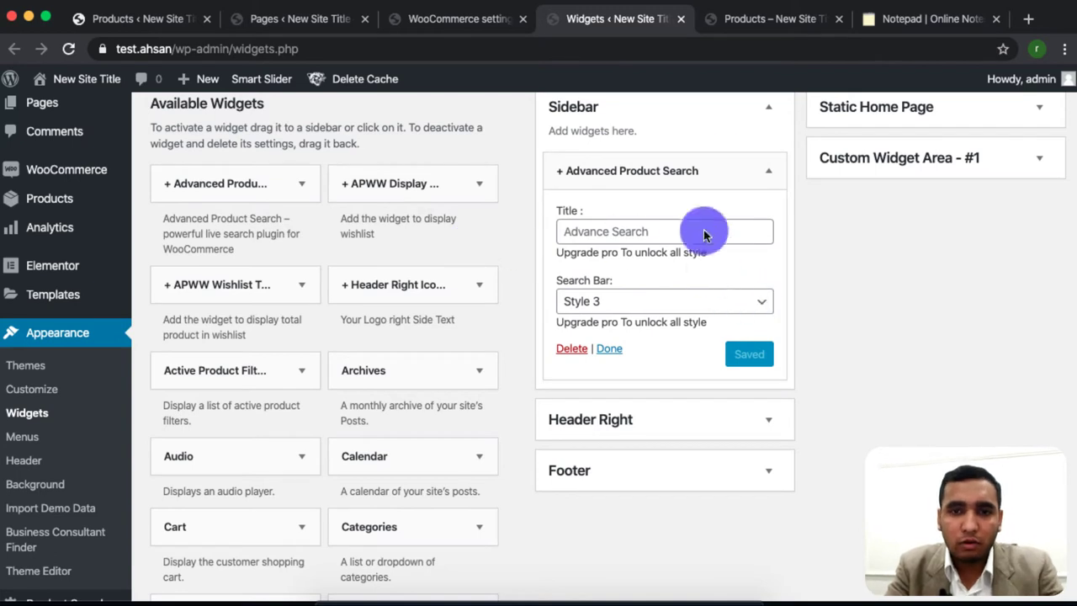
{"action": "left_click", "coordinate": [747, 165]}
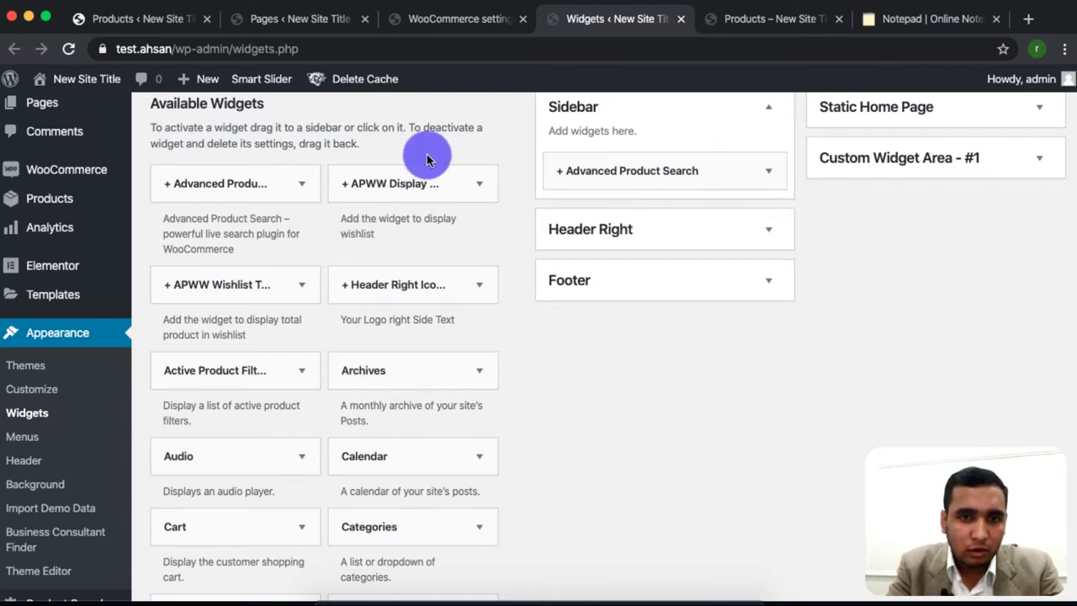
Step: Add the APWW Display Wishlist widget to the Sidebar area with the title APWW, save it, and reload the Shop page
{"action": "left_click", "coordinate": [464, 183]}
{"action": "left_click", "coordinate": [431, 428]}
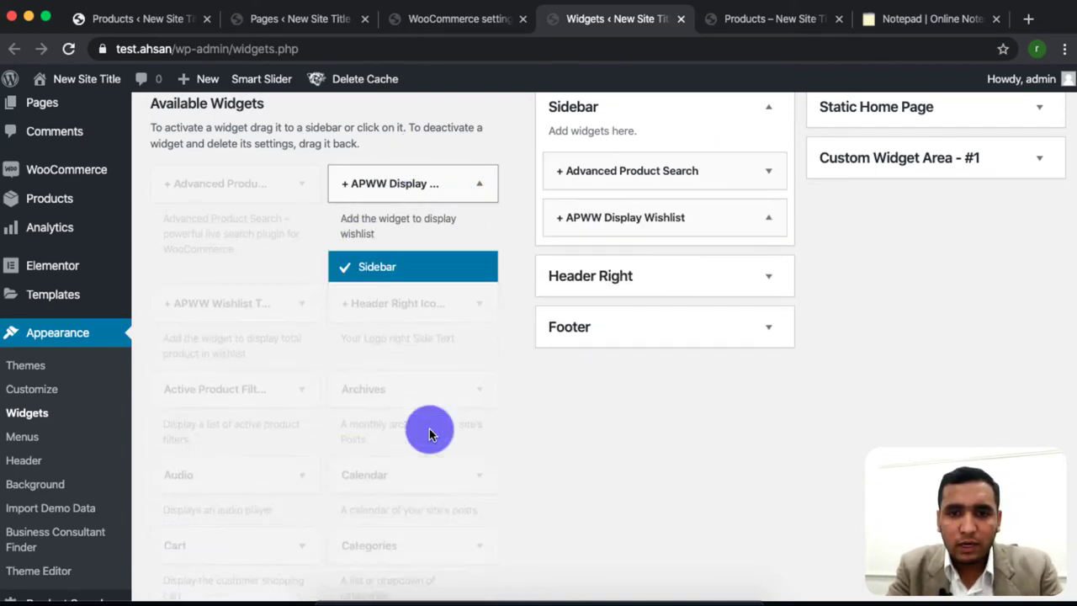
{"action": "type", "text": "APWW"}
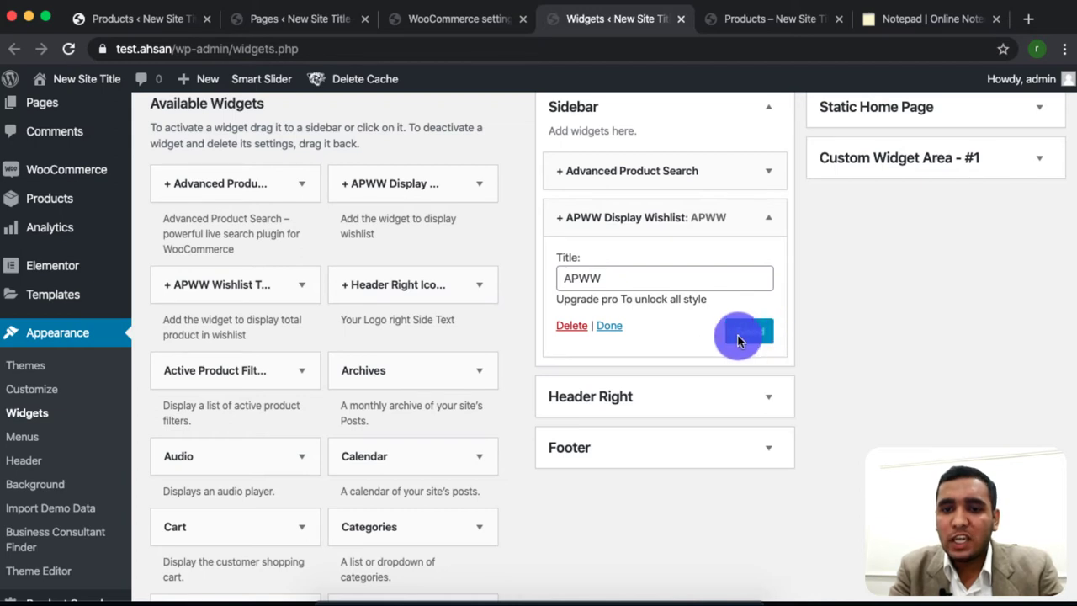
{"action": "left_click", "coordinate": [795, 25]}
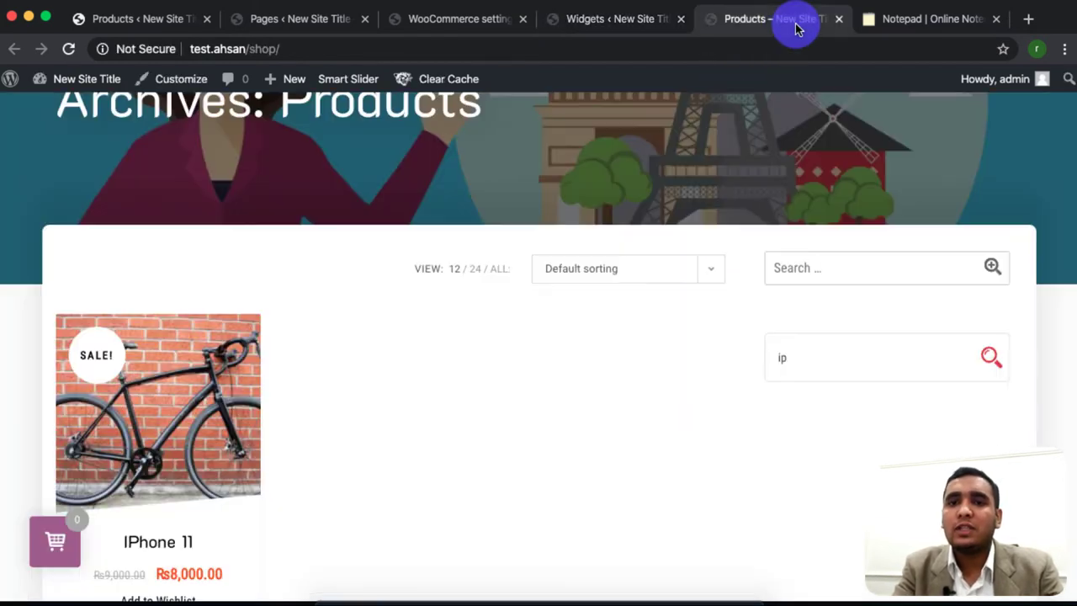
{"action": "key", "text": "super+r"}
Step: Add a second Advanced Product Search widget to the Sidebar area and take it out again
{"action": "left_click", "coordinate": [627, 20]}
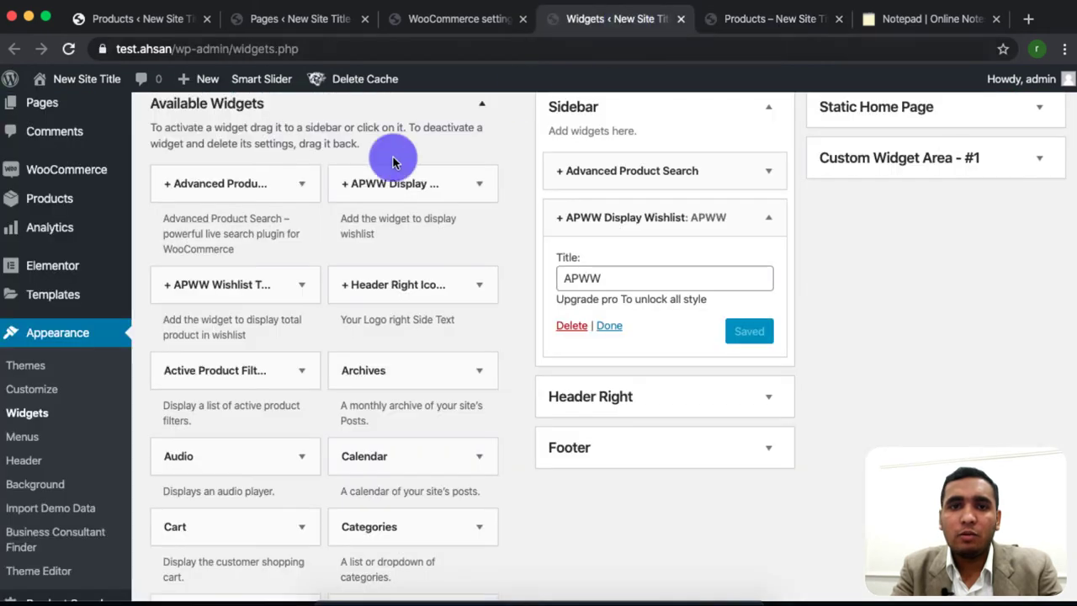
{"action": "left_click_drag", "start_coordinate": [264, 185], "coordinate": [692, 207]}
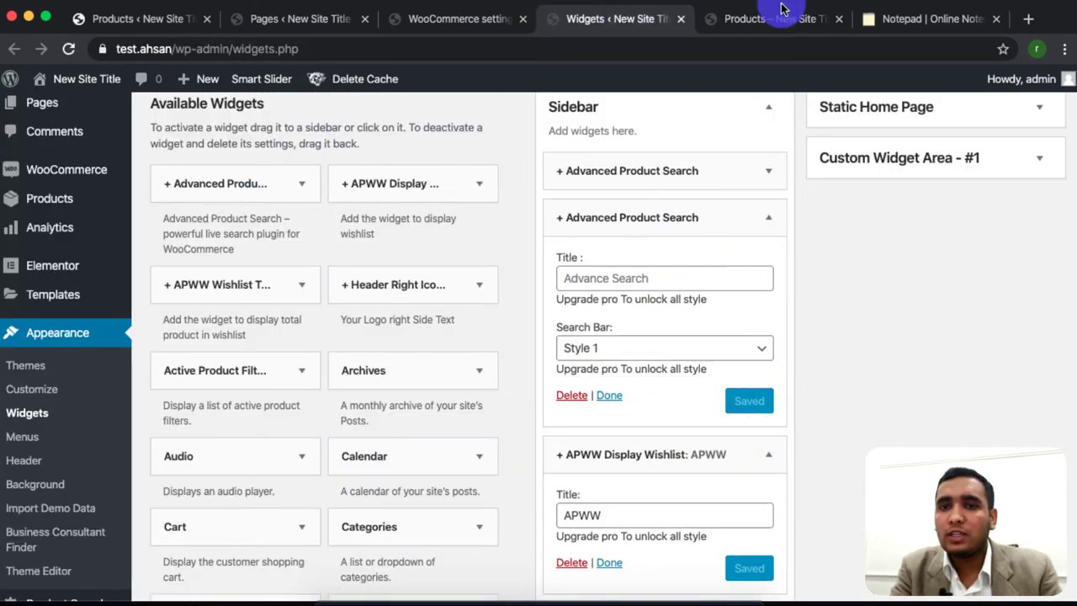
{"action": "left_click_drag", "start_coordinate": [697, 205], "coordinate": [461, 164]}
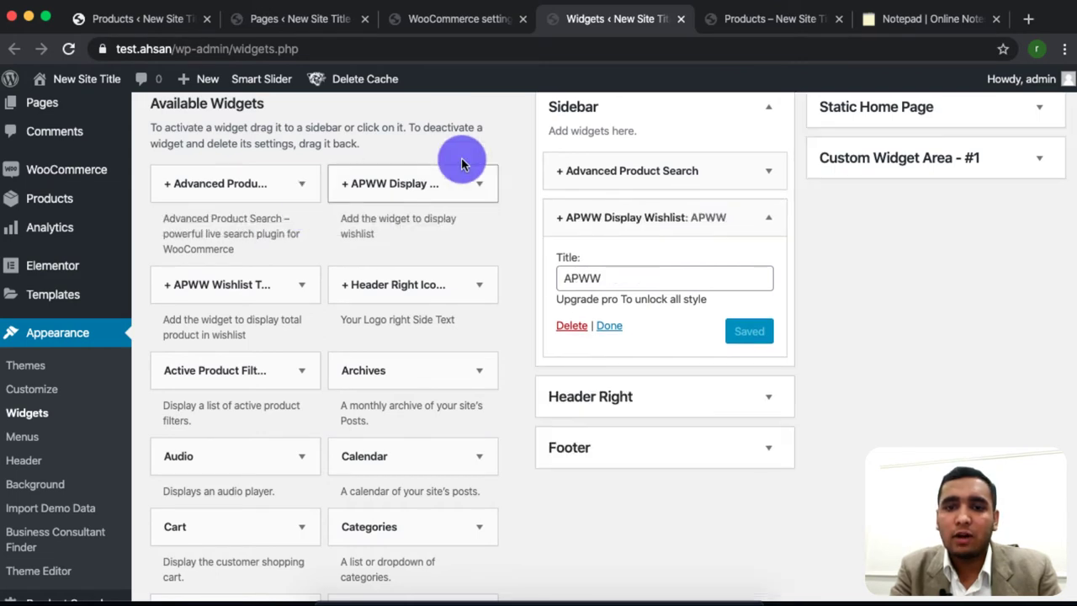
Step: Check the wishlist section on the Shop page, and remove the APWW Display Wishlist widget from the Sidebar area
{"action": "left_click", "coordinate": [764, 25]}
{"action": "scroll", "coordinate": [724, 427], "scroll_direction": "down", "scroll_amount": 3}
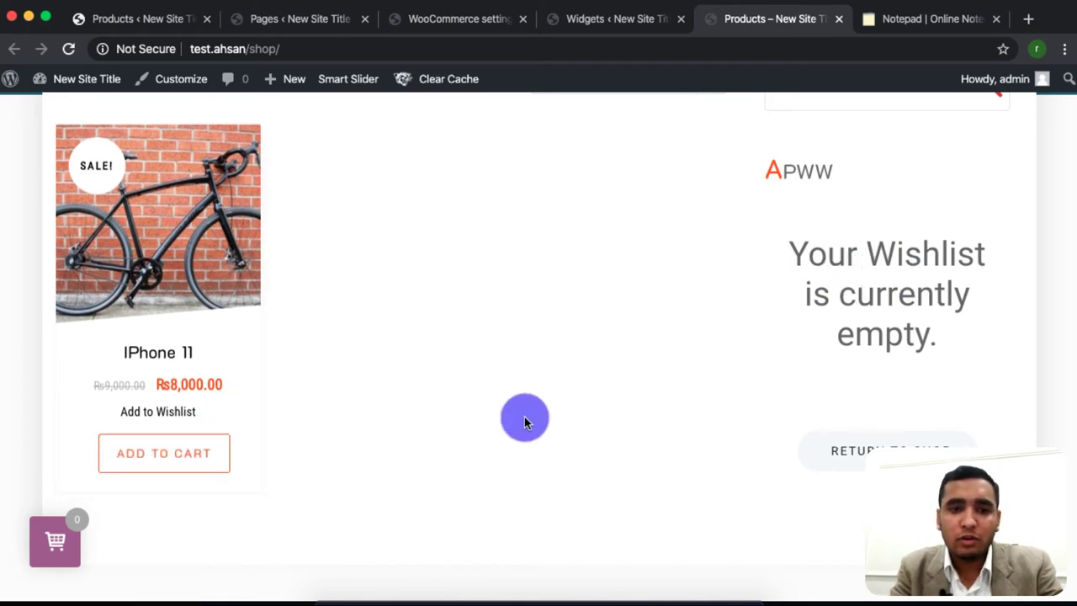
{"action": "left_click", "coordinate": [605, 24]}
{"action": "left_click_drag", "start_coordinate": [670, 218], "coordinate": [361, 202]}
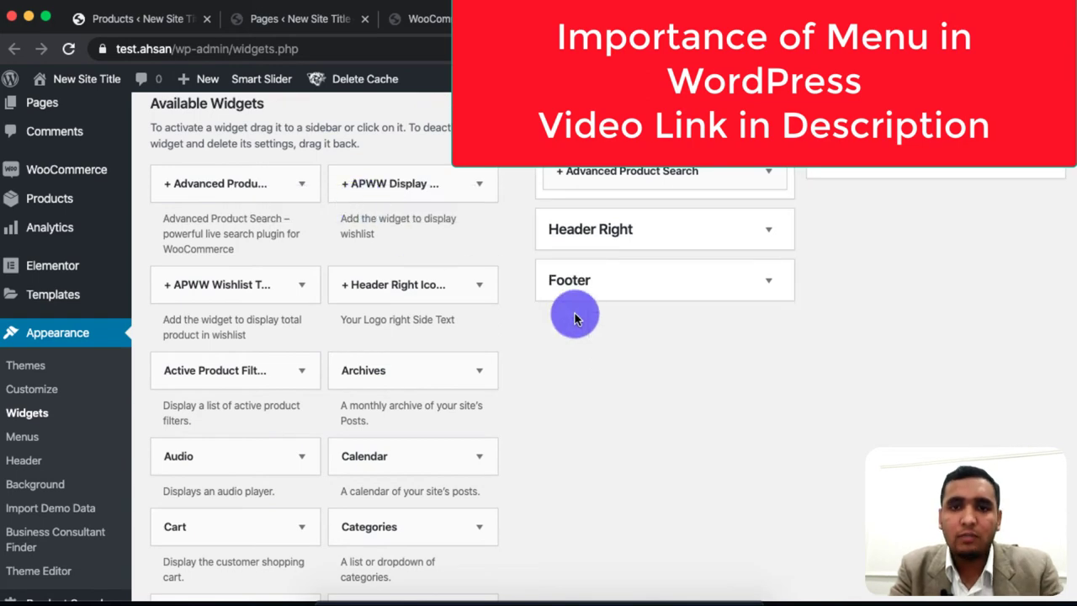
Step: Add the Filter Products widget that lists product attributes to the Sidebar area
{"action": "scroll", "coordinate": [425, 479], "scroll_direction": "down", "scroll_amount": 5}
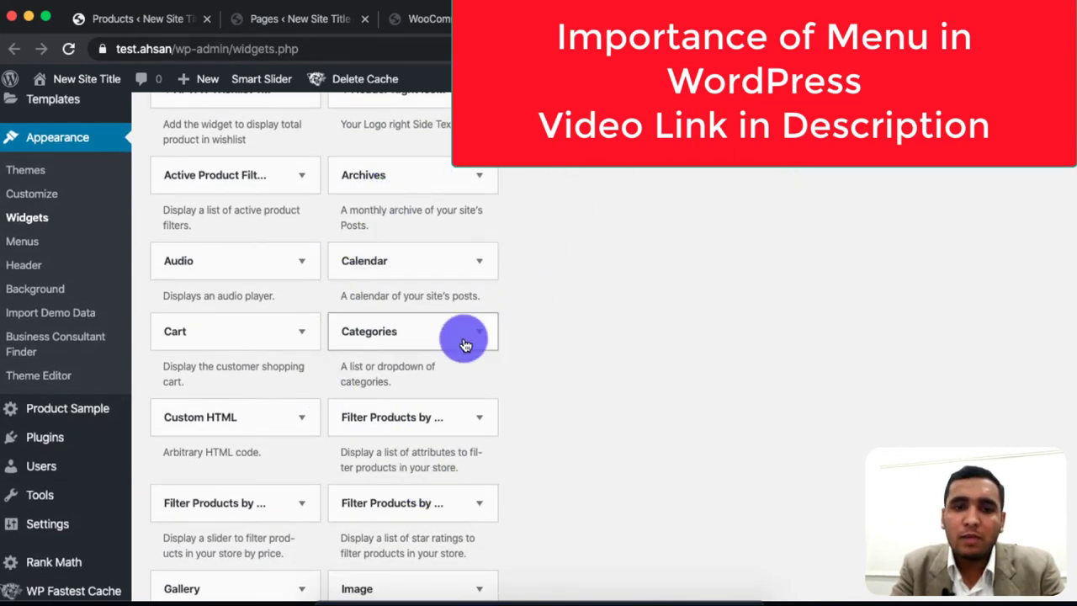
{"action": "scroll", "coordinate": [404, 418], "scroll_direction": "down", "scroll_amount": 2}
{"action": "scroll", "coordinate": [460, 428], "scroll_direction": "up", "scroll_amount": 2}
{"action": "scroll", "coordinate": [389, 390], "scroll_direction": "down", "scroll_amount": 1}
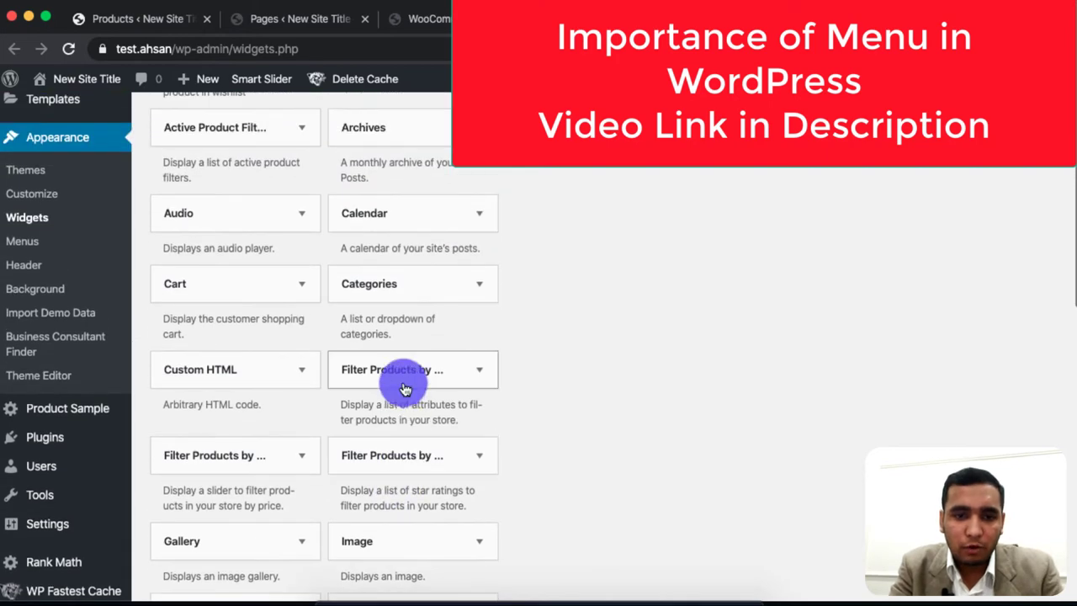
{"action": "left_click", "coordinate": [479, 371]}
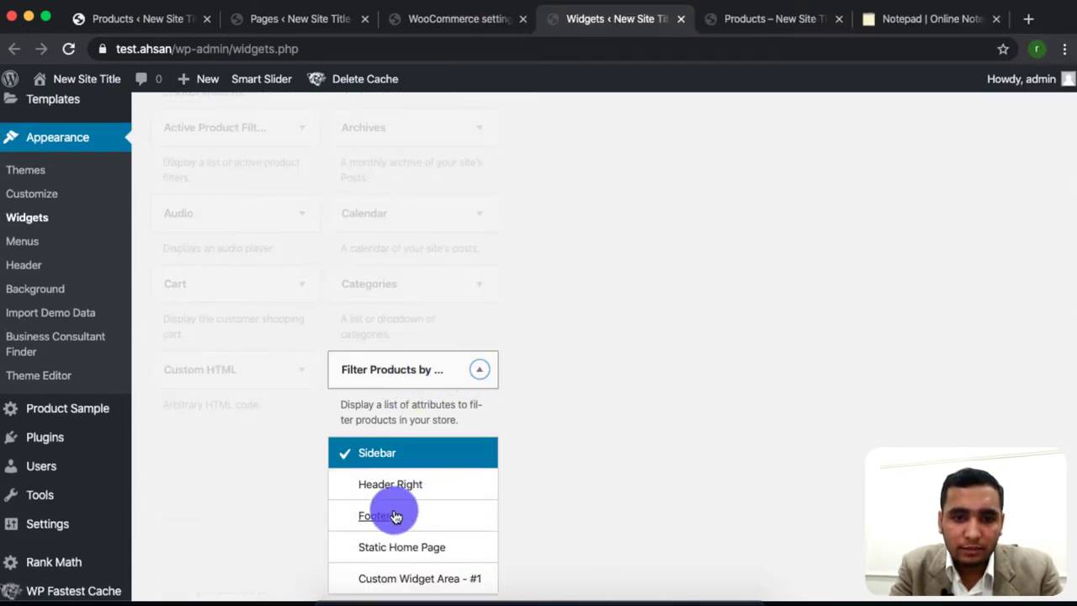
{"action": "scroll", "coordinate": [396, 516], "scroll_direction": "down", "scroll_amount": 4}
{"action": "left_click", "coordinate": [441, 459]}
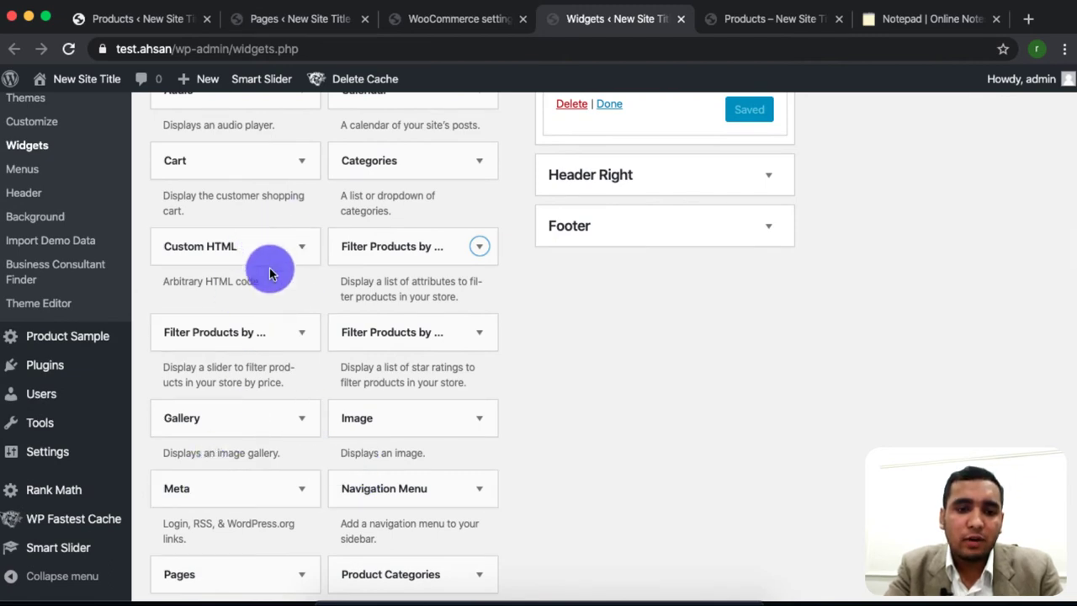
Step: Look through the remaining available widgets and review the header of the Shop page
{"action": "scroll", "coordinate": [252, 471], "scroll_direction": "down", "scroll_amount": 6}
{"action": "scroll", "coordinate": [283, 370], "scroll_direction": "up", "scroll_amount": 10}
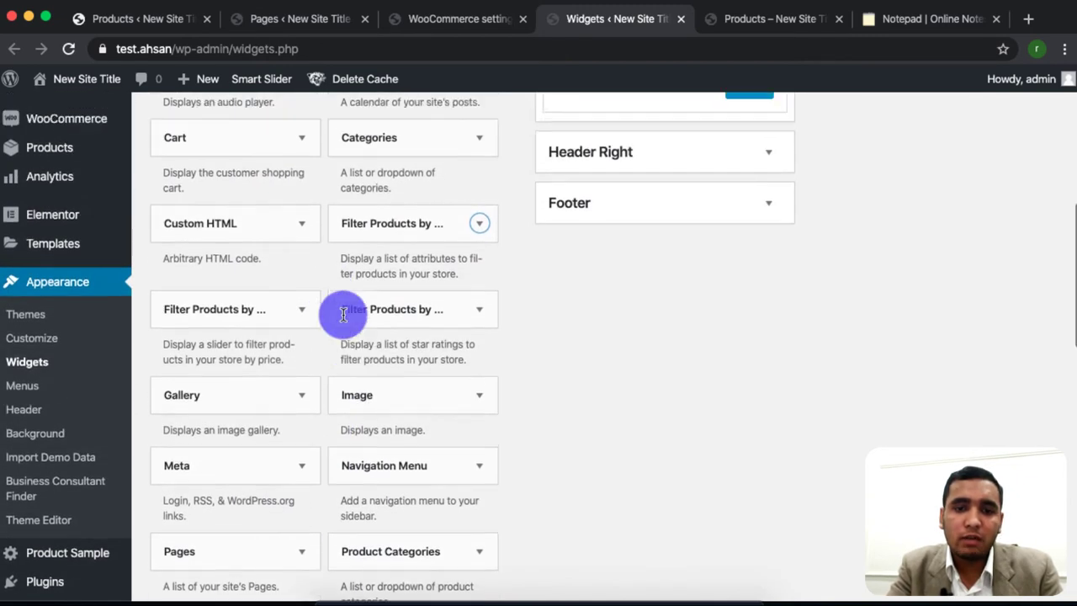
{"action": "key", "text": "ctrl+Tab"}
{"action": "scroll", "coordinate": [782, 298], "scroll_direction": "up", "scroll_amount": 4}
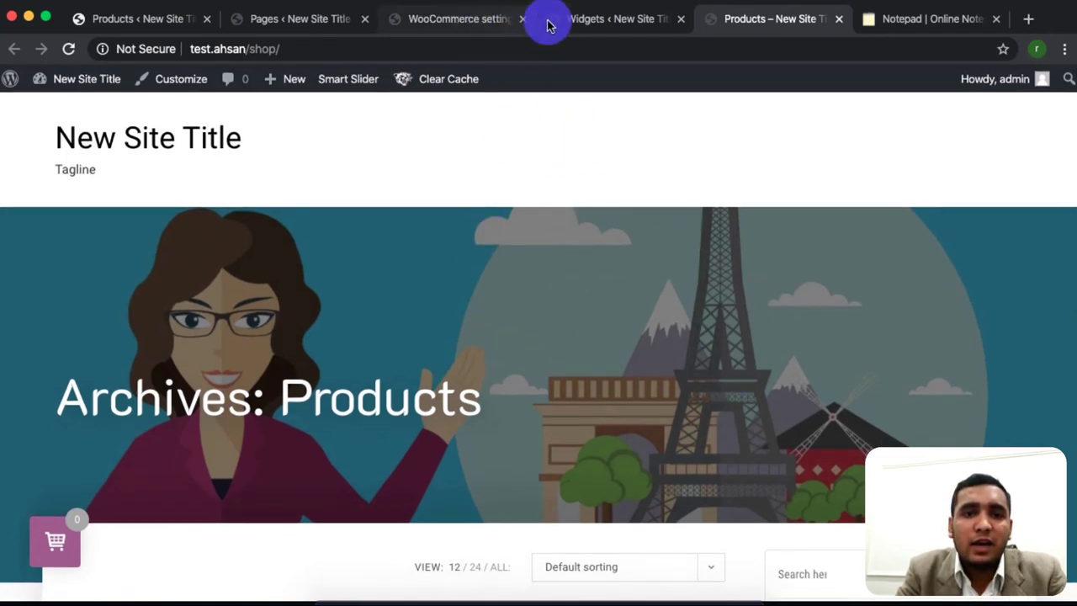
{"action": "left_click", "coordinate": [172, 20]}
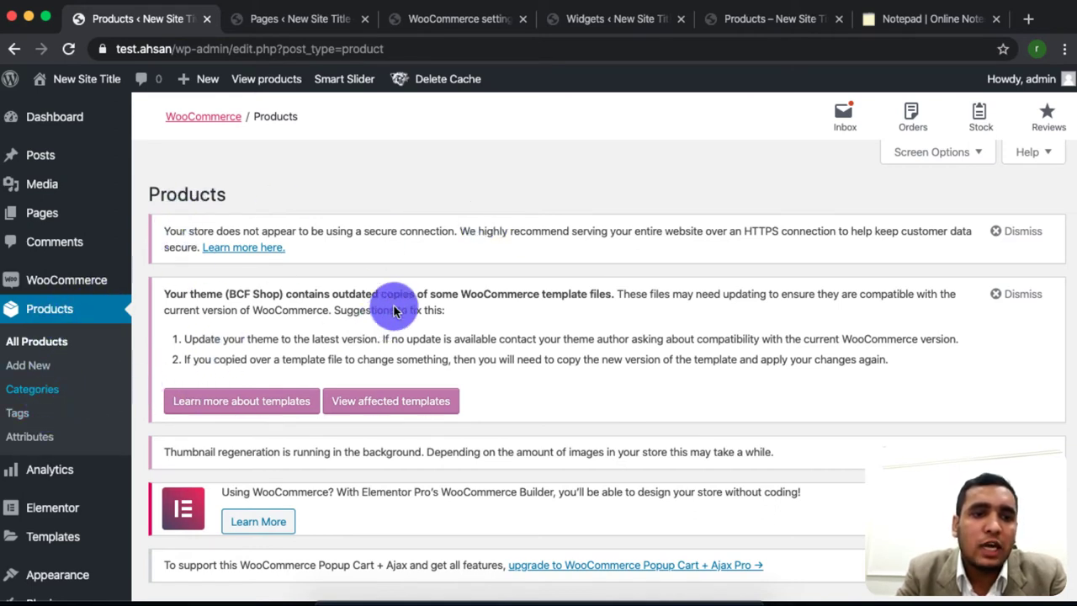
{"action": "mouse_move", "coordinate": [84, 283]}
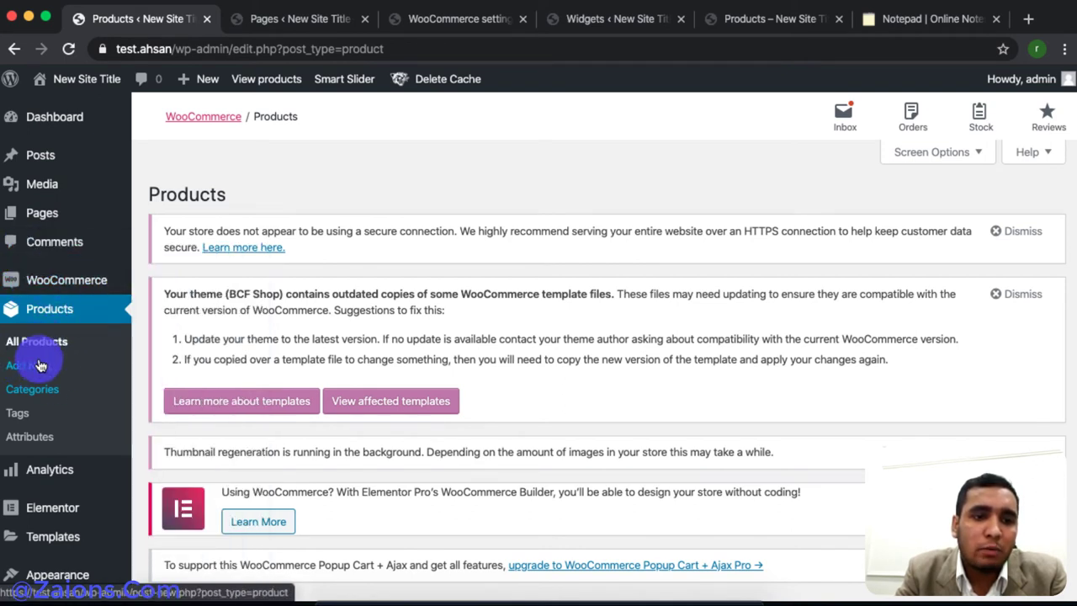
{"action": "mouse_move", "coordinate": [53, 213]}
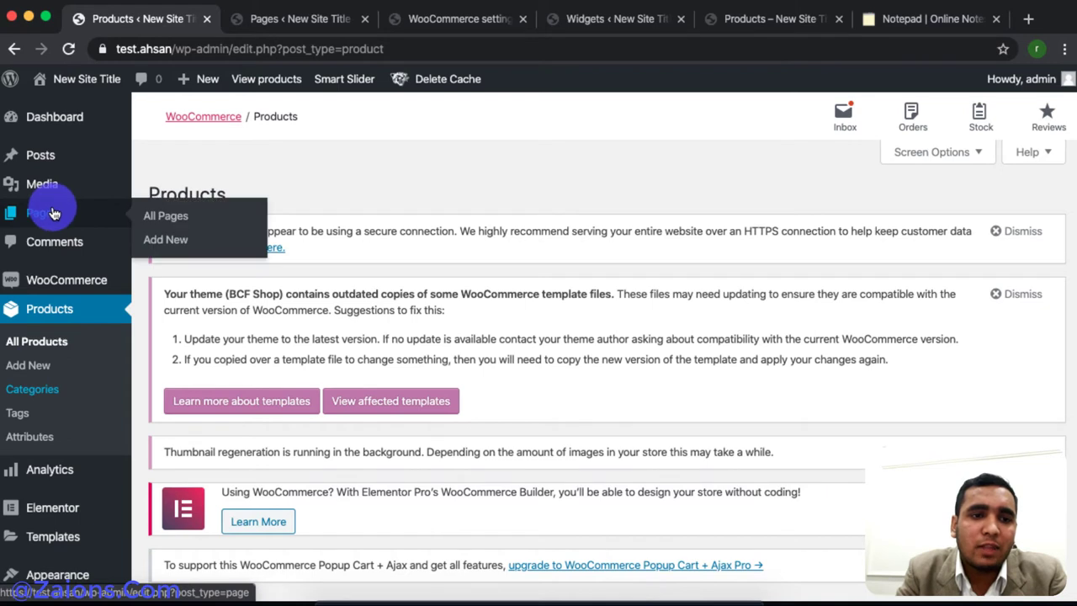
{"action": "mouse_move", "coordinate": [18, 283]}
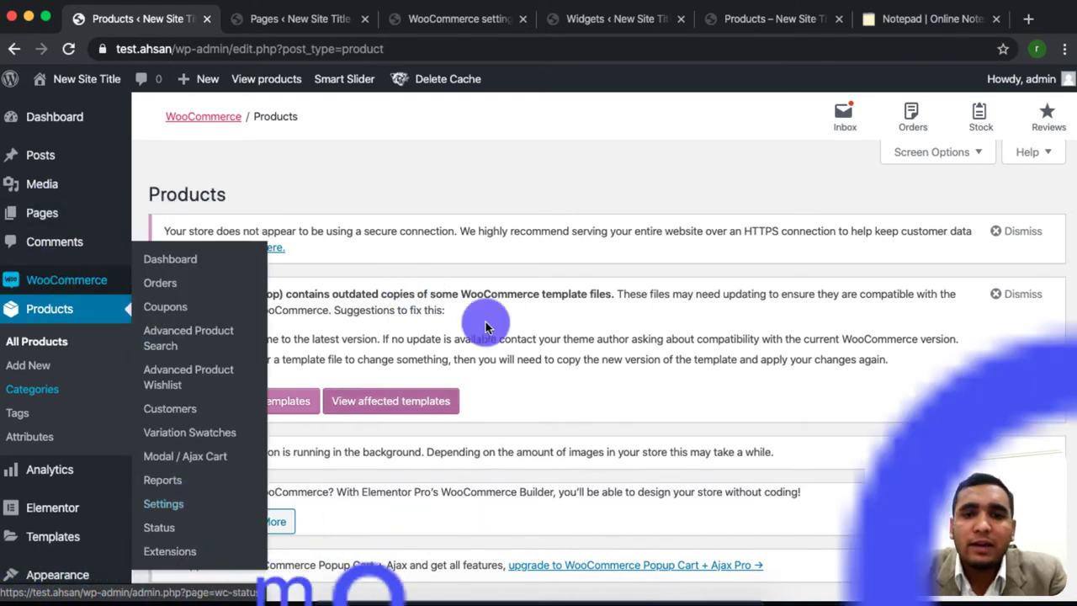
{"action": "left_click", "coordinate": [740, 20]}
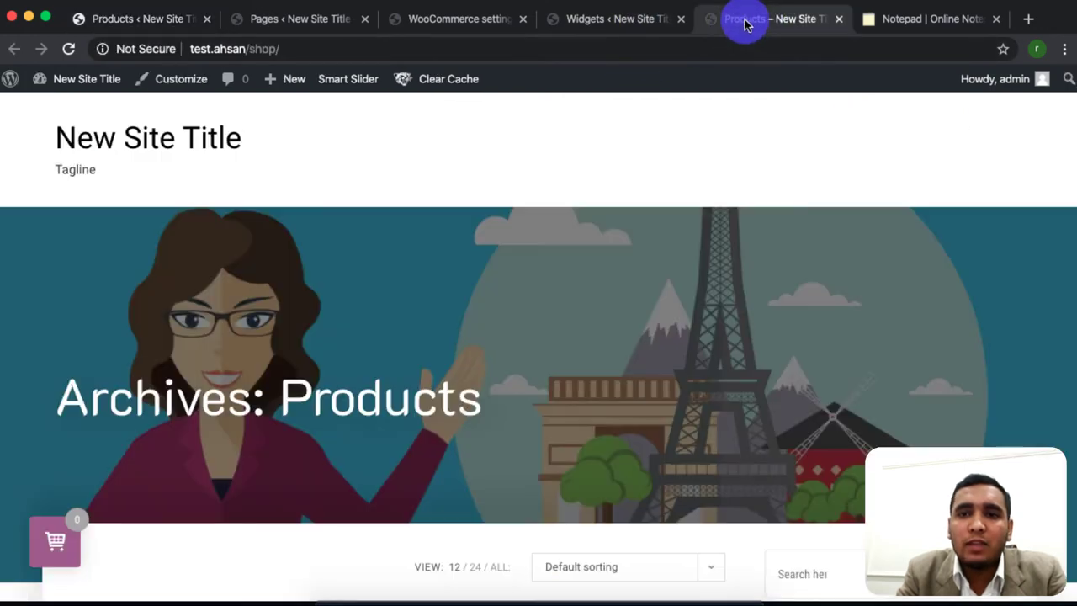
{"action": "scroll", "coordinate": [602, 437], "scroll_direction": "down", "scroll_amount": 4}
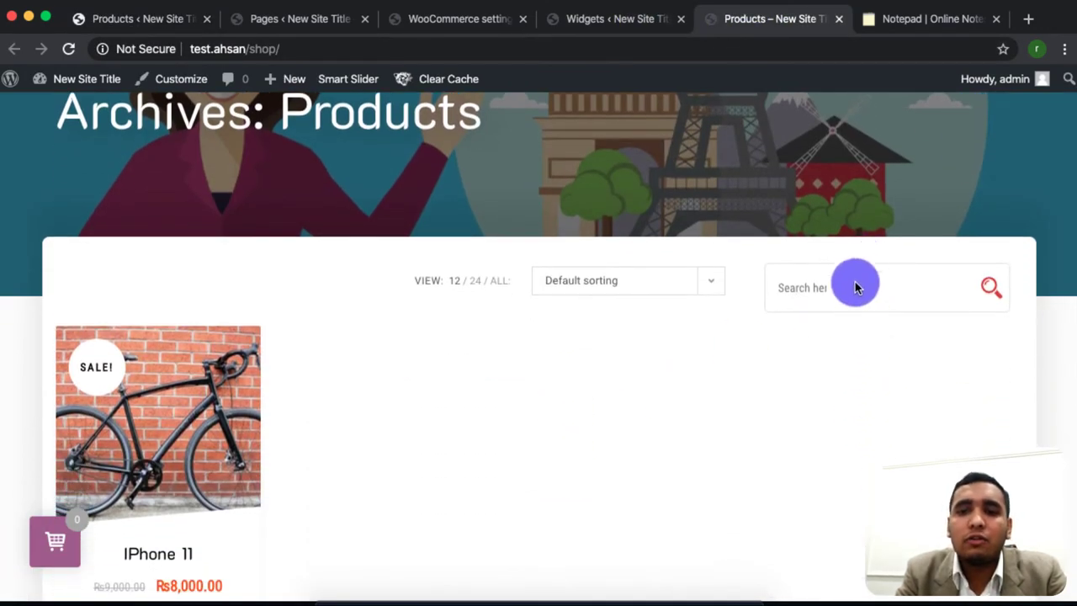
{"action": "scroll", "coordinate": [606, 177], "scroll_direction": "up", "scroll_amount": 4}
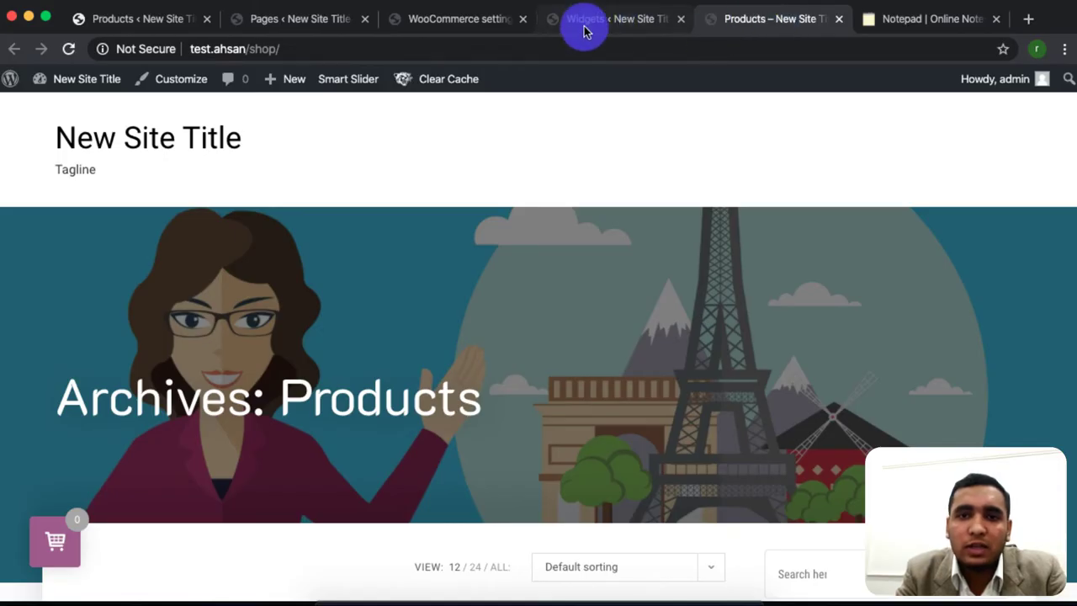
Step: Open the site's menu editor and review the invalid page items in New Main Menu
{"action": "left_click", "coordinate": [587, 18]}
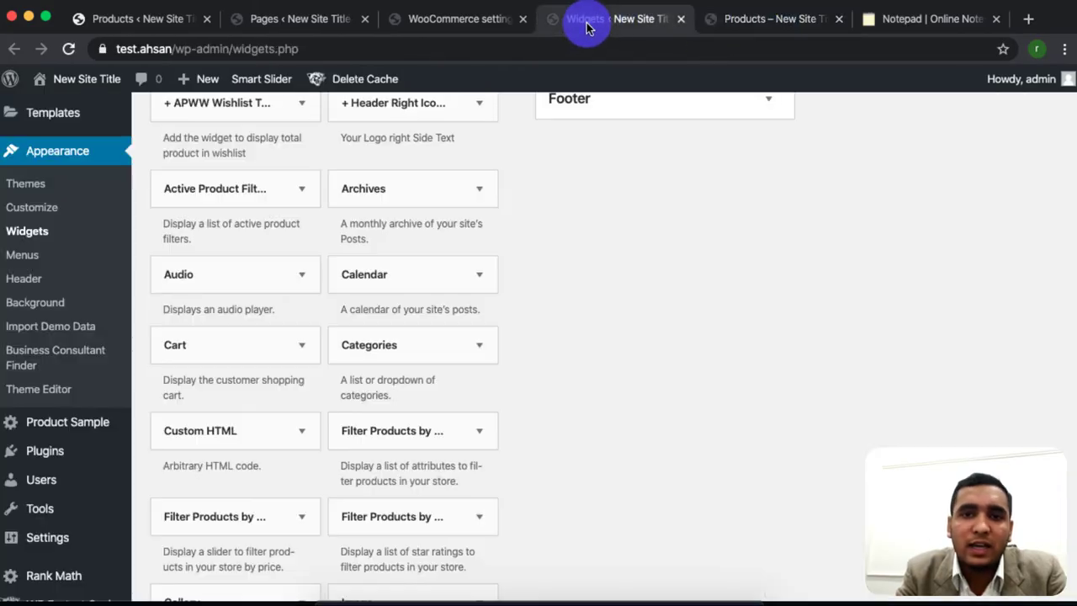
{"action": "left_click", "coordinate": [29, 255]}
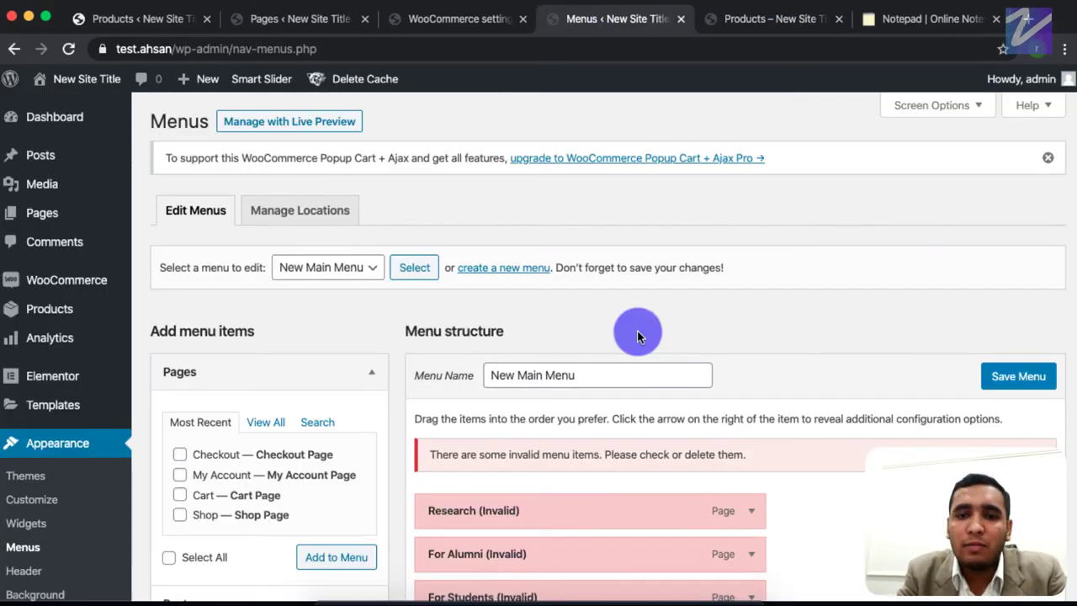
{"action": "scroll", "coordinate": [631, 432], "scroll_direction": "down", "scroll_amount": 3}
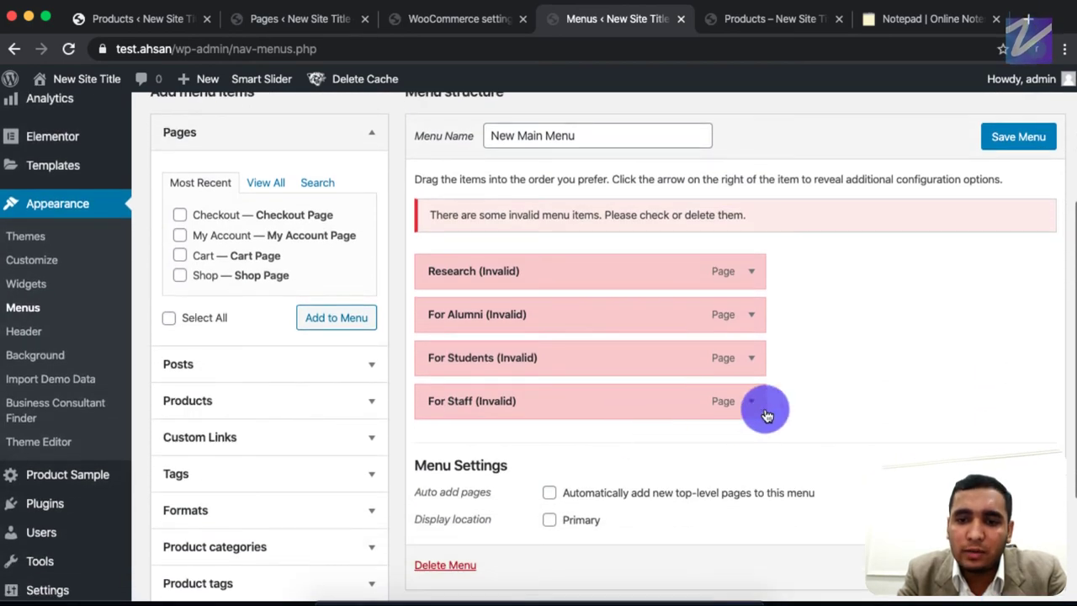
Step: Remove the invalid Research, For Alumni, For Students and For Staff page items from New Main Menu
{"action": "left_click", "coordinate": [766, 416]}
{"action": "left_click", "coordinate": [758, 358]}
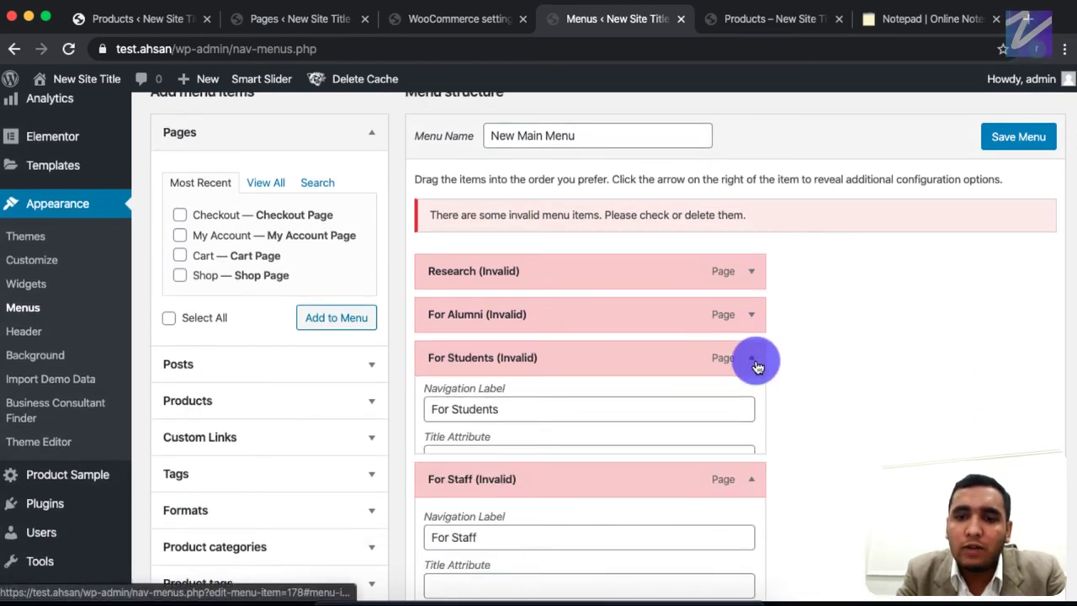
{"action": "left_click", "coordinate": [762, 317]}
{"action": "left_click", "coordinate": [751, 269]}
{"action": "scroll", "coordinate": [570, 429], "scroll_direction": "down", "scroll_amount": 3}
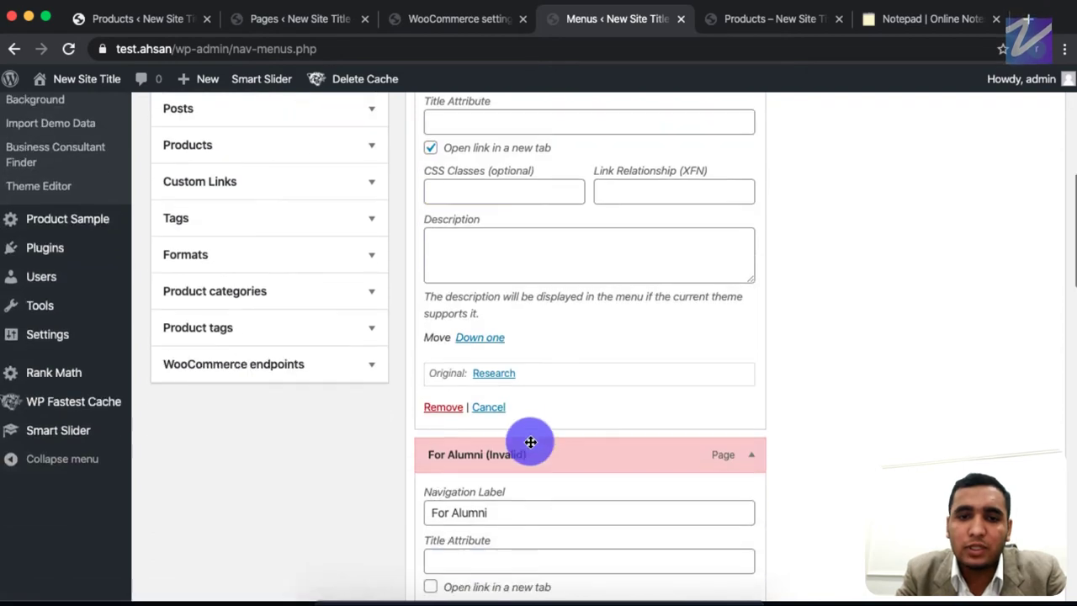
{"action": "scroll", "coordinate": [551, 289], "scroll_direction": "down", "scroll_amount": 5}
{"action": "left_click", "coordinate": [436, 407]}
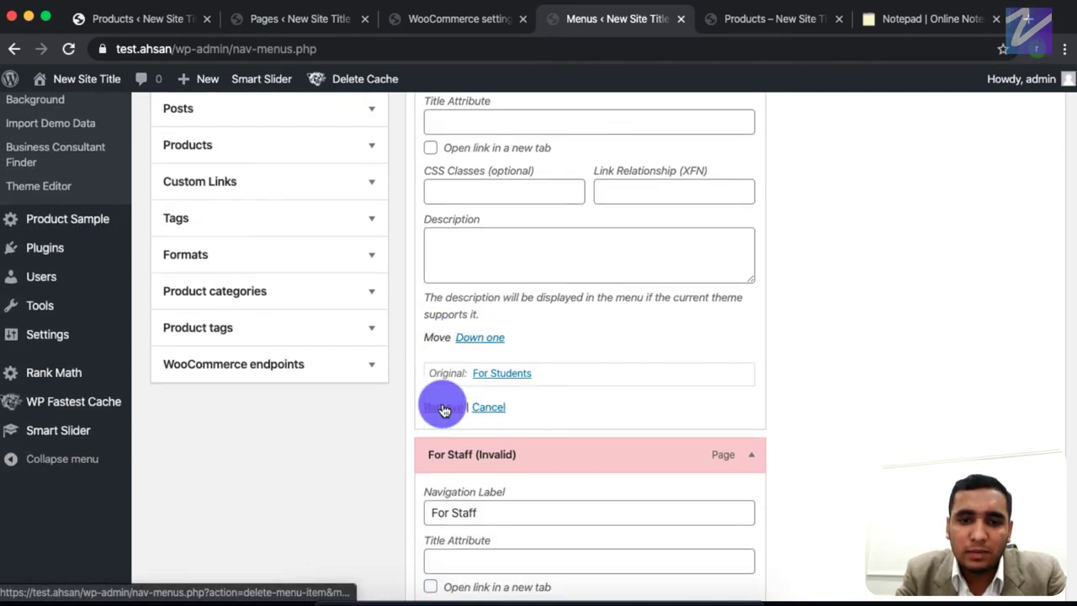
{"action": "left_click", "coordinate": [445, 411]}
{"action": "left_click", "coordinate": [443, 384]}
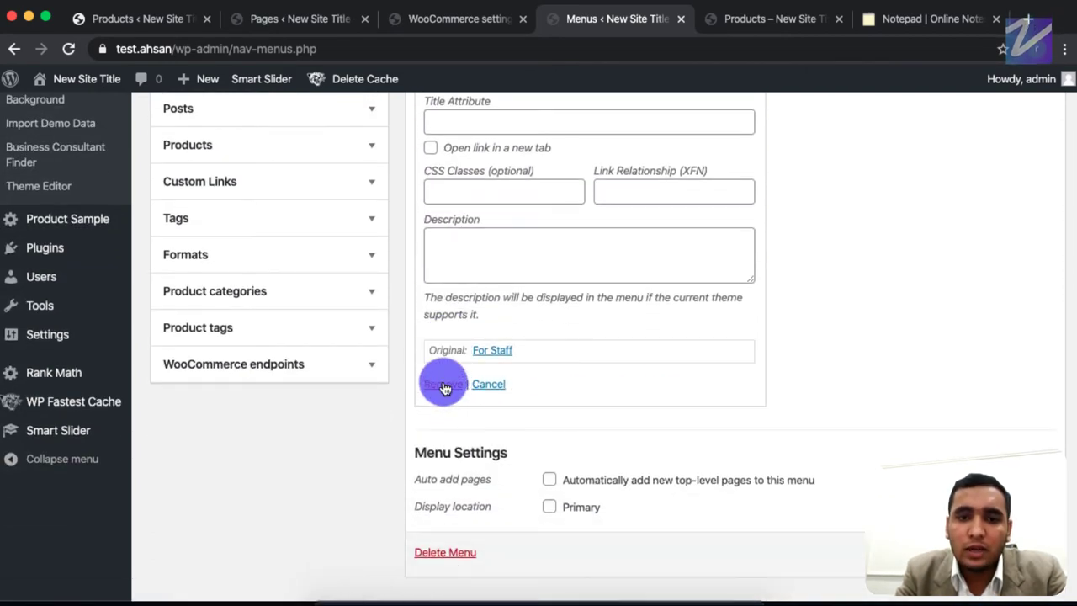
Step: Set the menu's display location to Primary and add the Shop, My Account, Cart and Checkout pages in that order
{"action": "scroll", "coordinate": [442, 381], "scroll_direction": "up", "scroll_amount": 3}
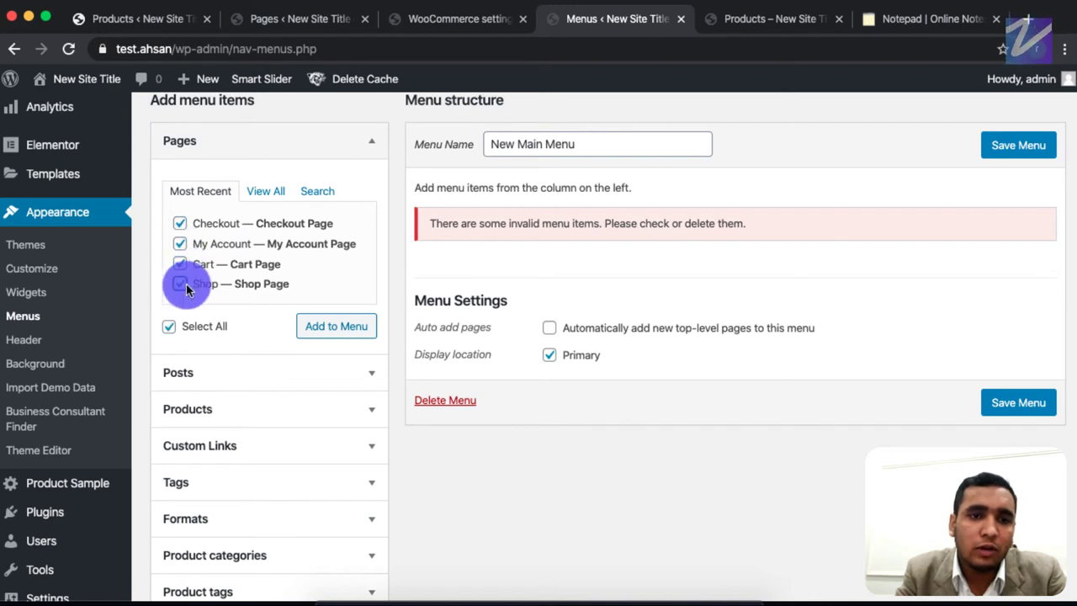
{"action": "left_click", "coordinate": [358, 334]}
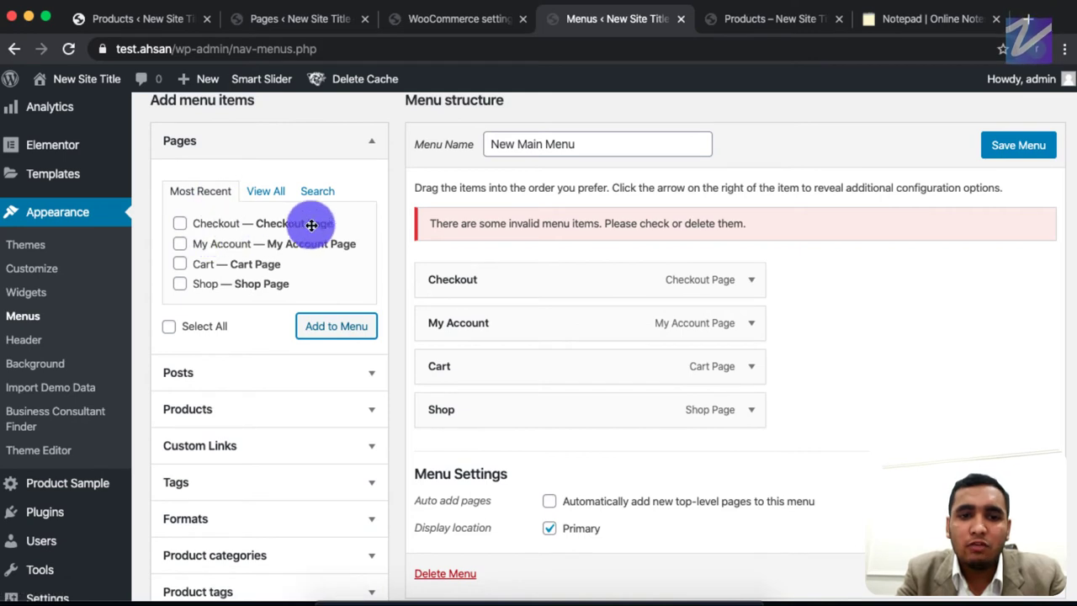
{"action": "left_click_drag", "start_coordinate": [547, 398], "coordinate": [533, 260]}
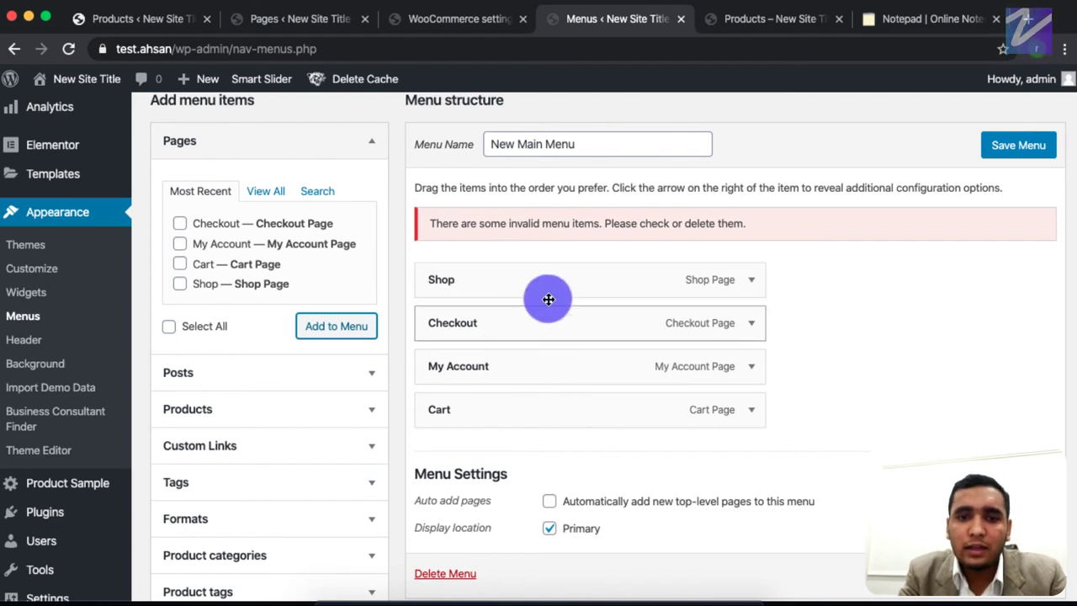
{"action": "left_click_drag", "start_coordinate": [476, 372], "coordinate": [486, 330]}
{"action": "left_click_drag", "start_coordinate": [474, 420], "coordinate": [457, 361]}
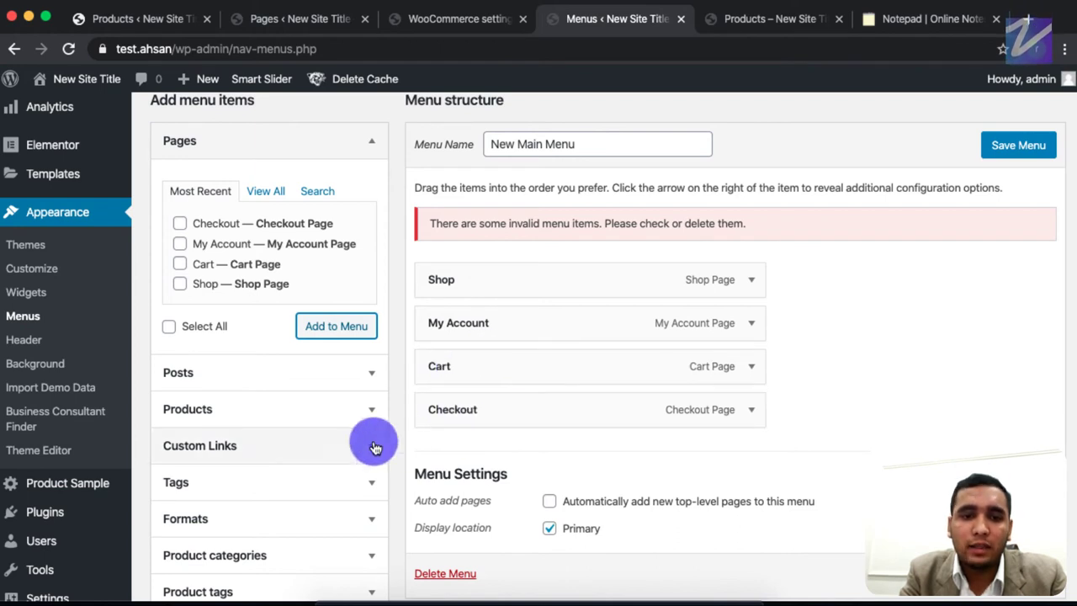
{"action": "scroll", "coordinate": [217, 429], "scroll_direction": "down", "scroll_amount": 1}
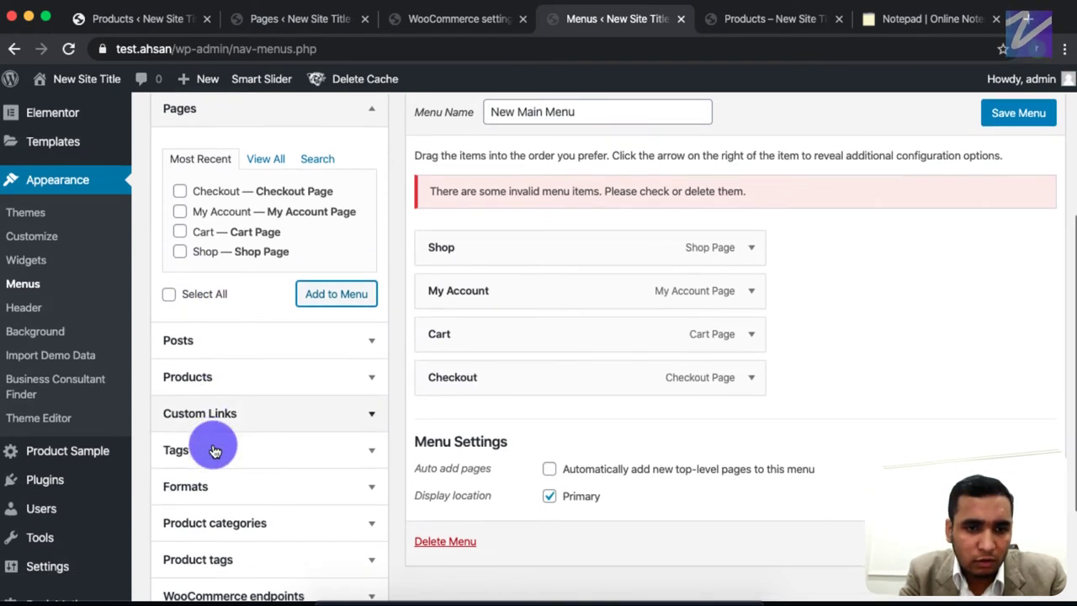
{"action": "left_click", "coordinate": [260, 416]}
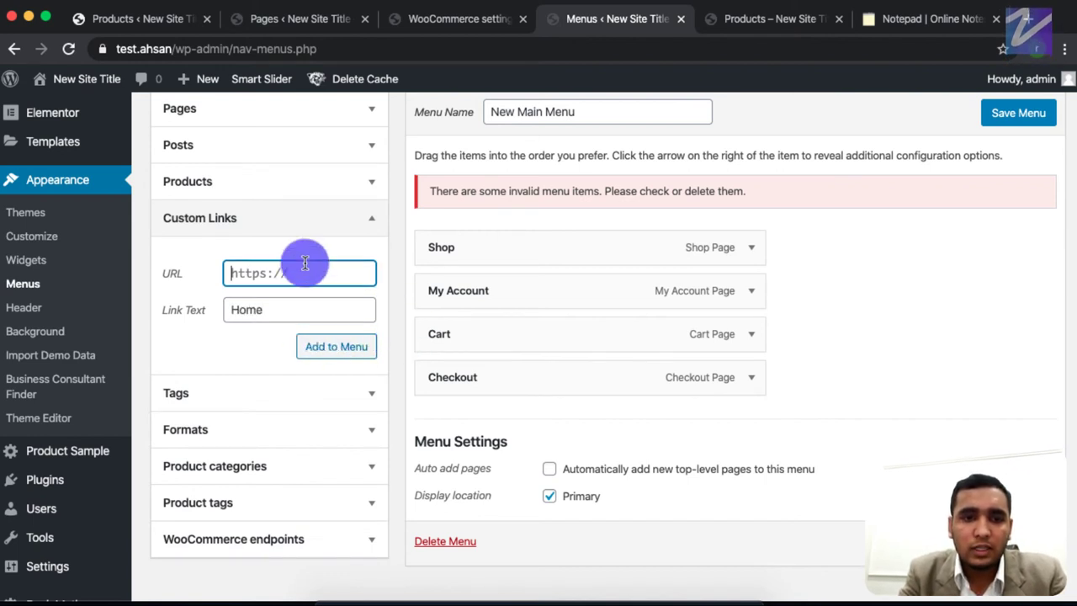
{"action": "left_click", "coordinate": [720, 21]}
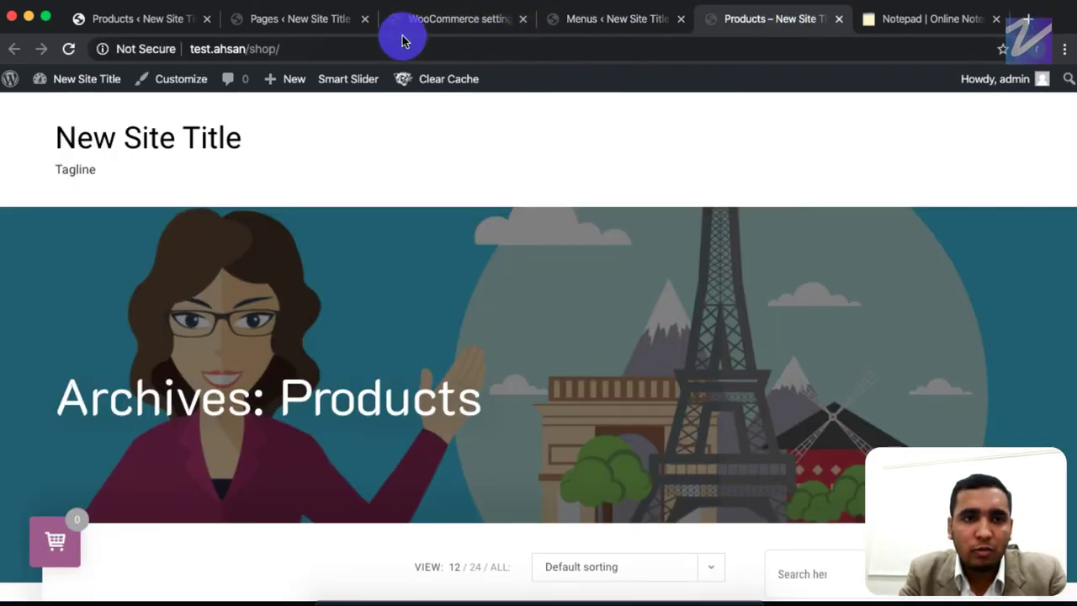
{"action": "left_click_drag", "start_coordinate": [245, 48], "coordinate": [173, 48]}
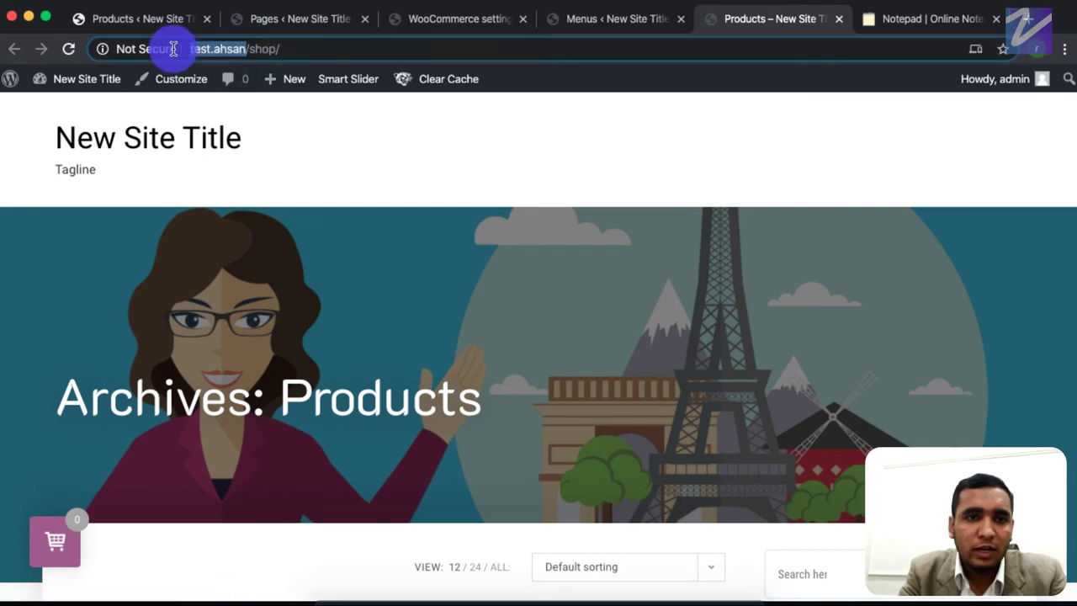
{"action": "left_click", "coordinate": [612, 21]}
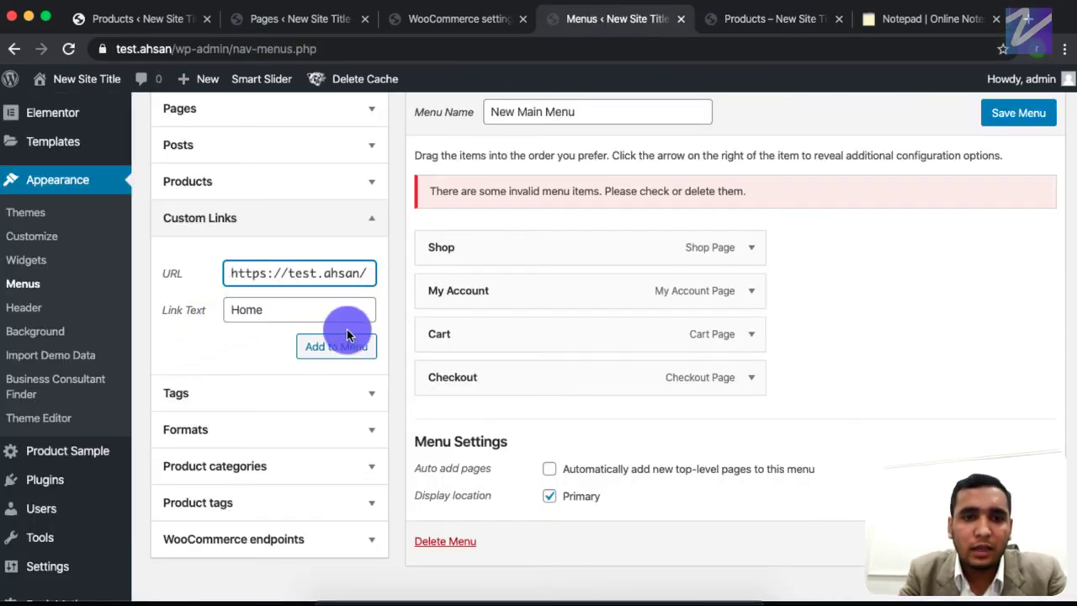
{"action": "left_click", "coordinate": [358, 352]}
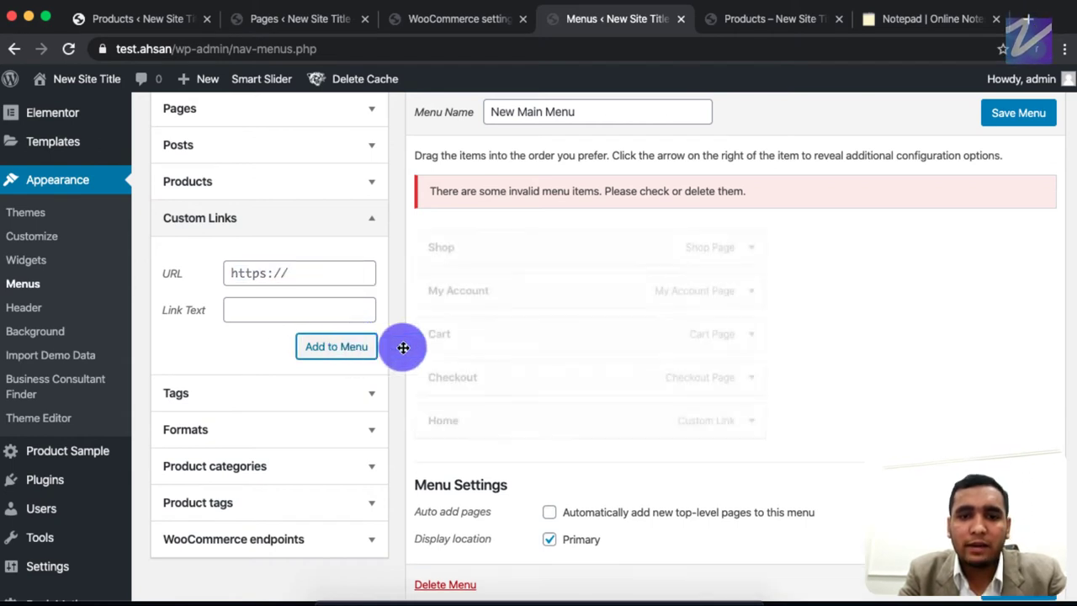
{"action": "left_click_drag", "start_coordinate": [493, 423], "coordinate": [485, 236]}
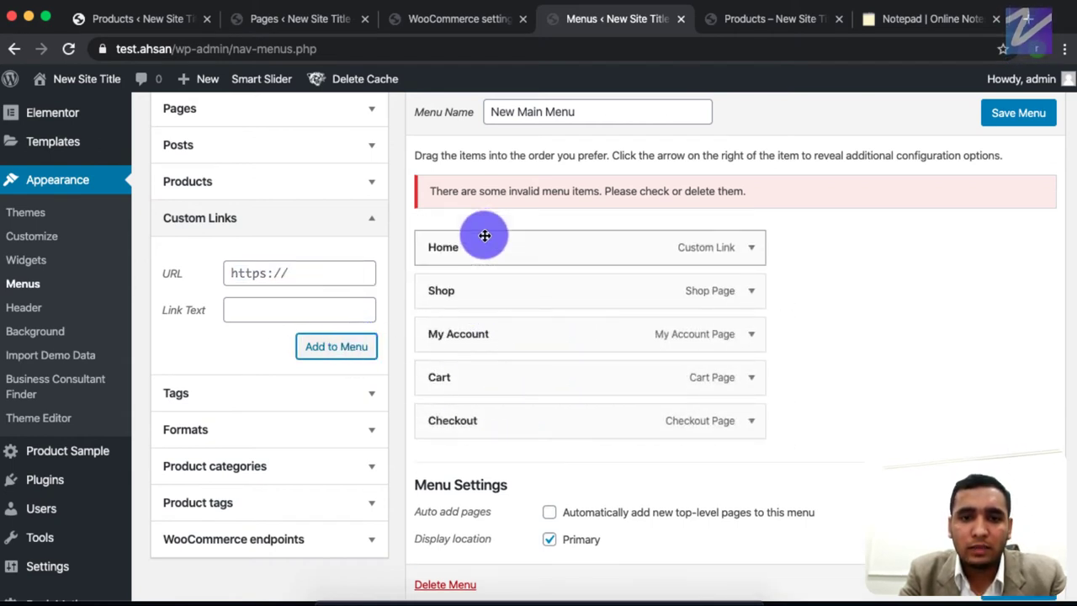
Step: Set the Cart, My Account and Checkout menu items to open their links in a new tab
{"action": "left_click", "coordinate": [753, 374]}
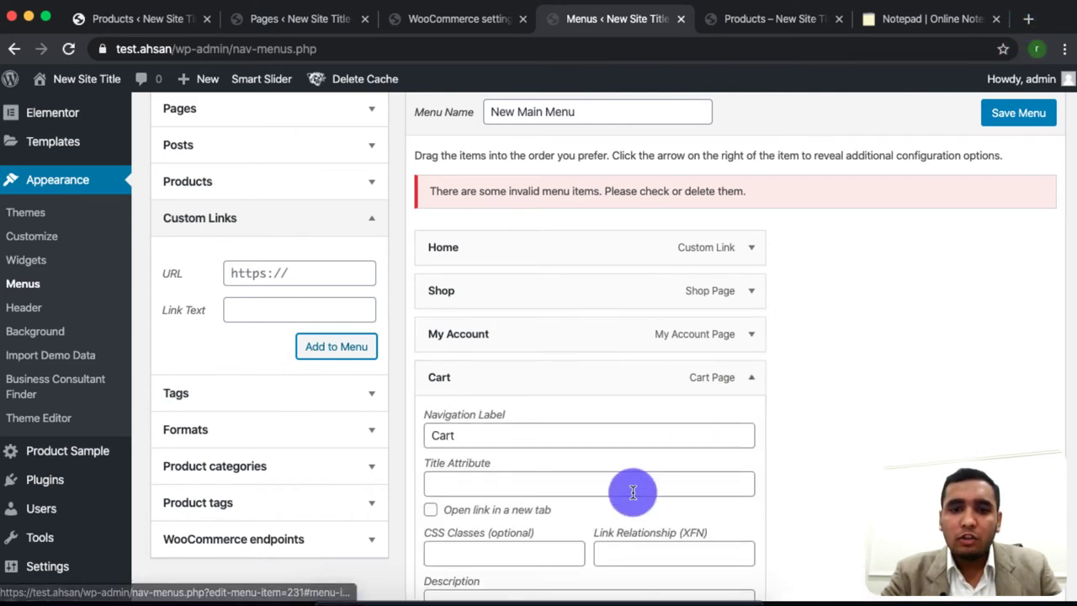
{"action": "scroll", "coordinate": [631, 492], "scroll_direction": "down", "scroll_amount": 1}
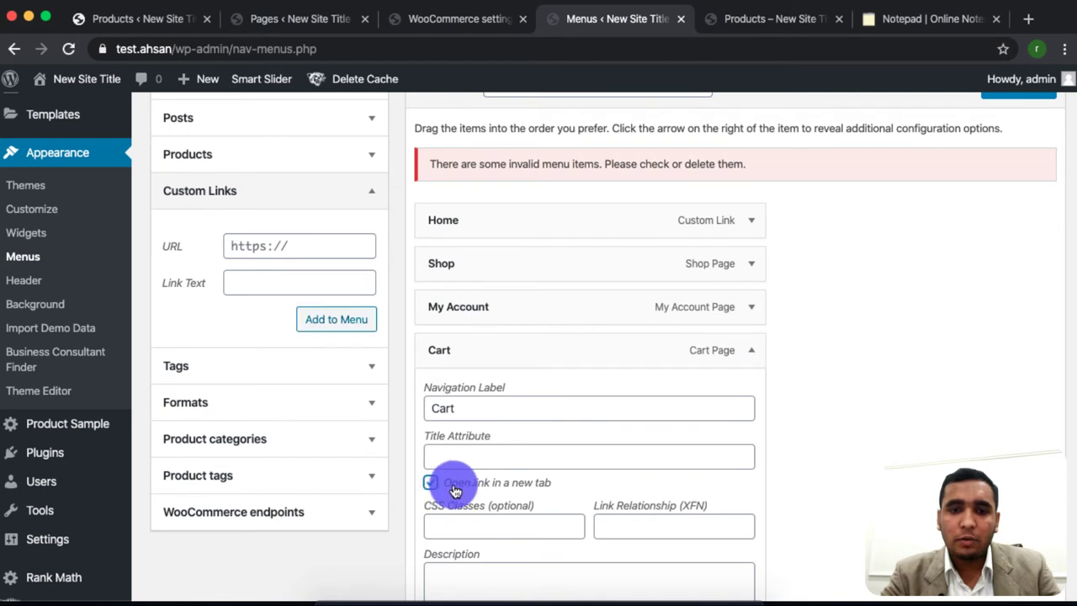
{"action": "left_click", "coordinate": [757, 352]}
{"action": "left_click", "coordinate": [751, 306]}
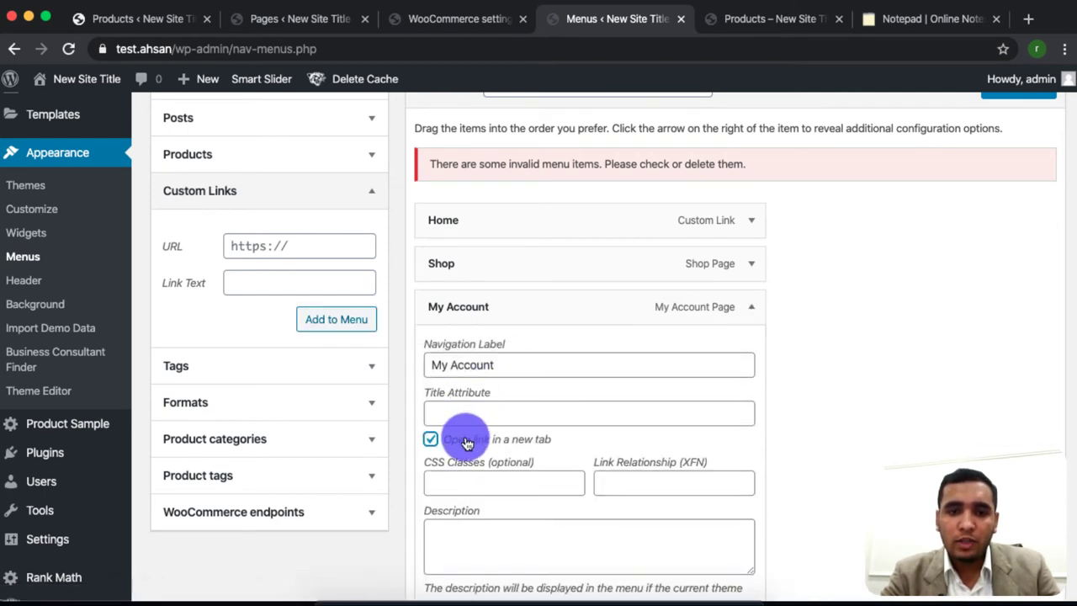
{"action": "left_click", "coordinate": [751, 306]}
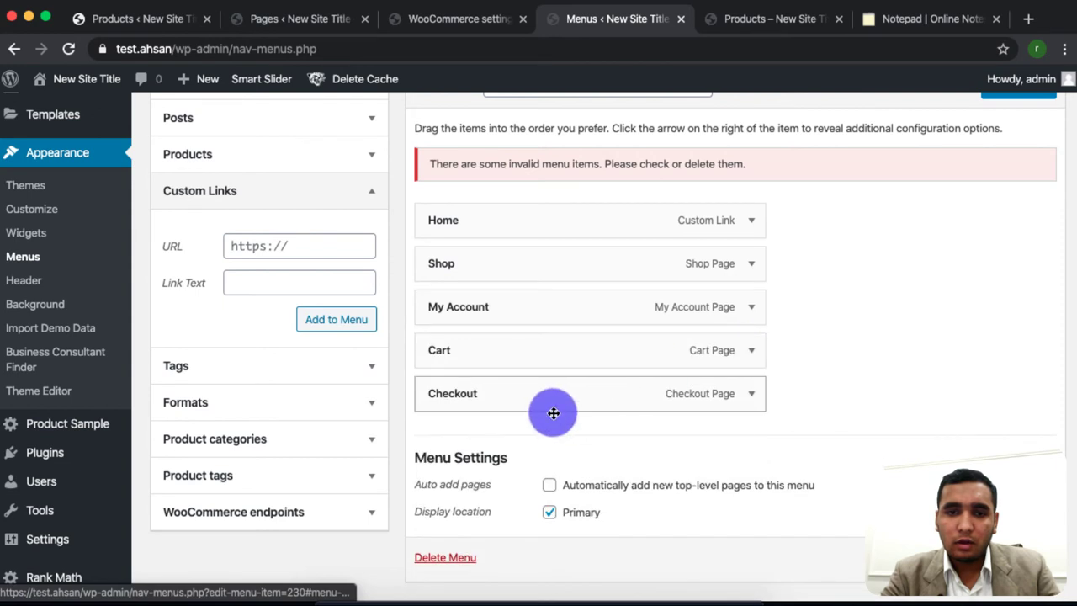
{"action": "left_click", "coordinate": [751, 393]}
{"action": "left_click", "coordinate": [475, 528]}
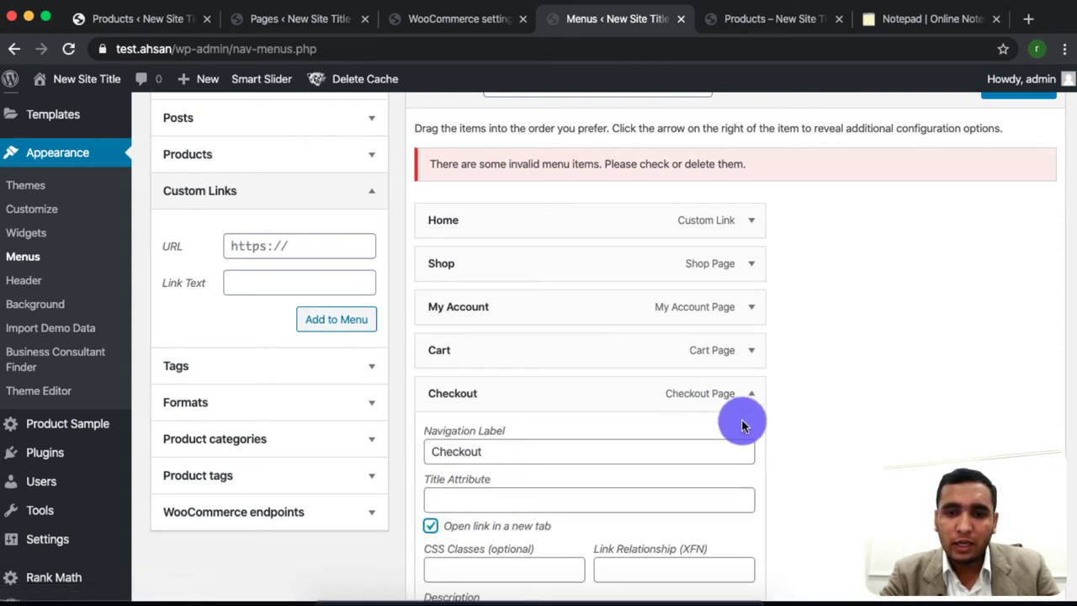
{"action": "left_click", "coordinate": [752, 394]}
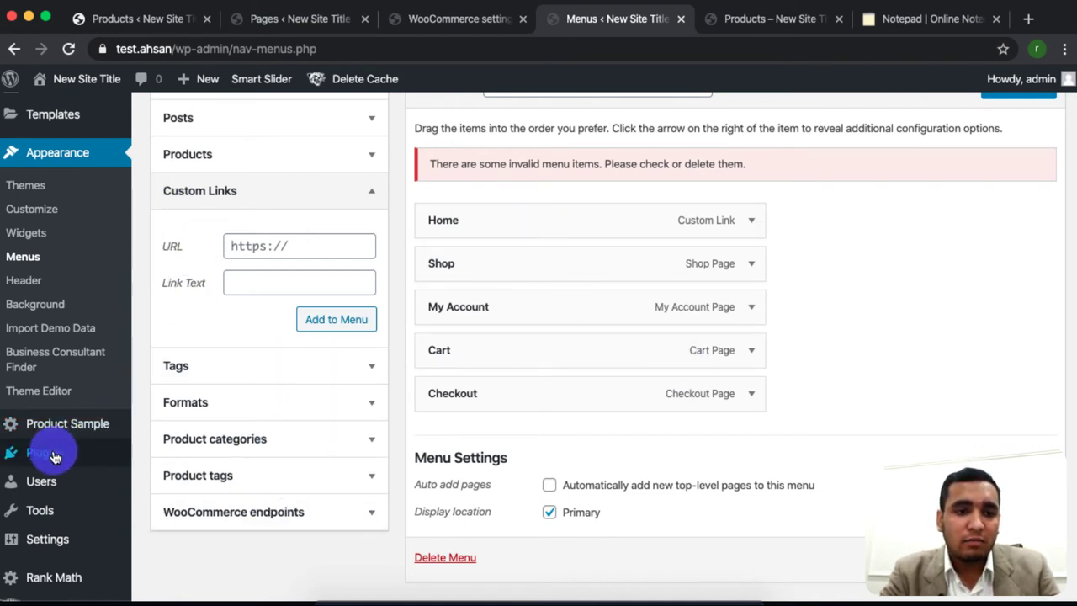
Step: Review the available menu item types and check the screen options for the Product categories box
{"action": "scroll", "coordinate": [47, 457], "scroll_direction": "up", "scroll_amount": 2}
{"action": "mouse_move", "coordinate": [36, 156]}
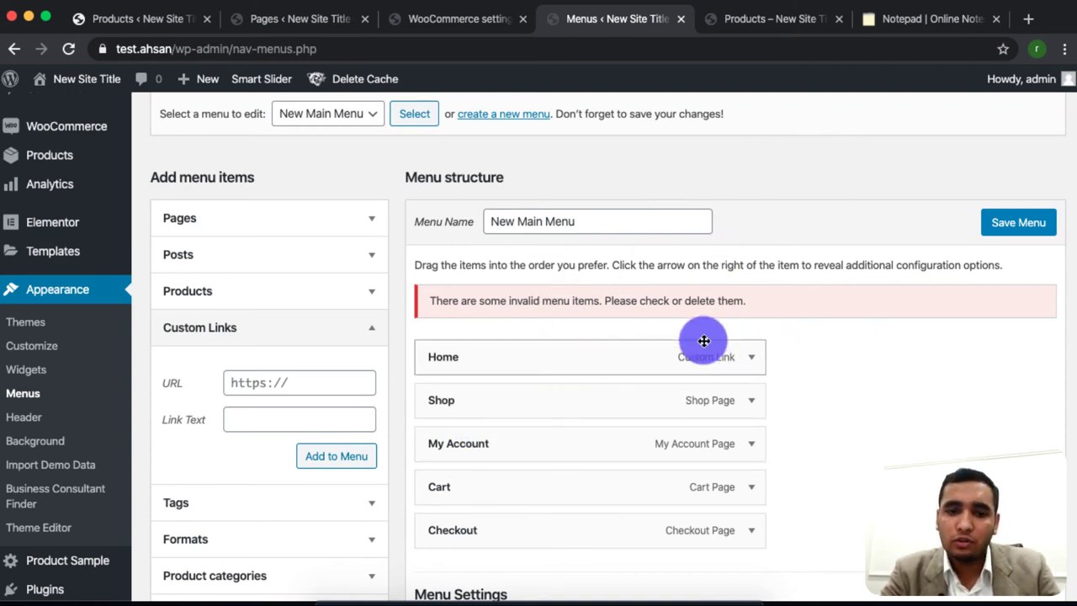
{"action": "scroll", "coordinate": [327, 471], "scroll_direction": "down", "scroll_amount": 3}
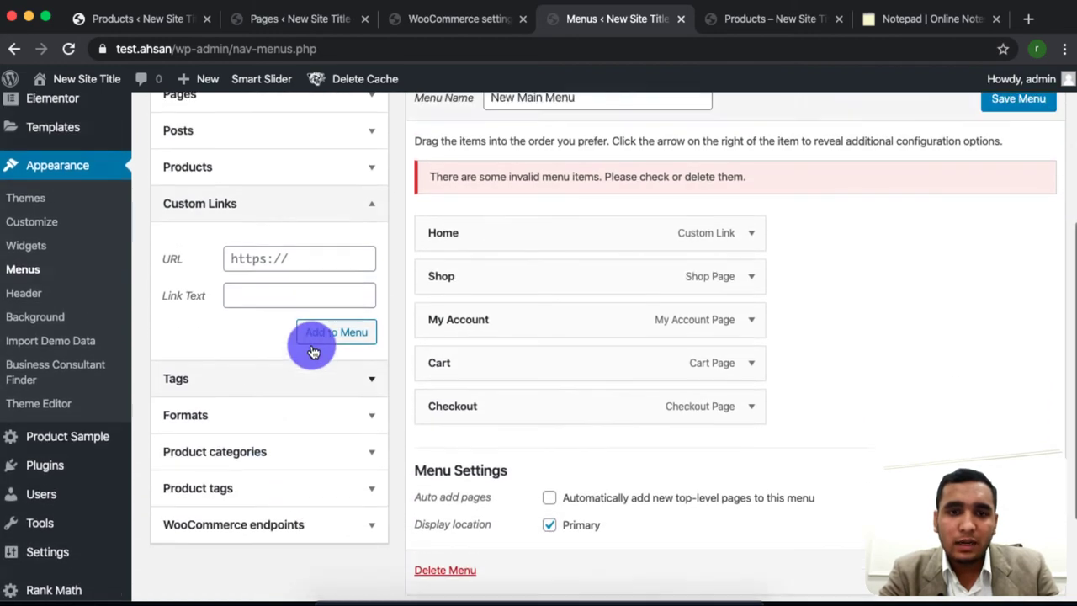
{"action": "left_click", "coordinate": [310, 345]}
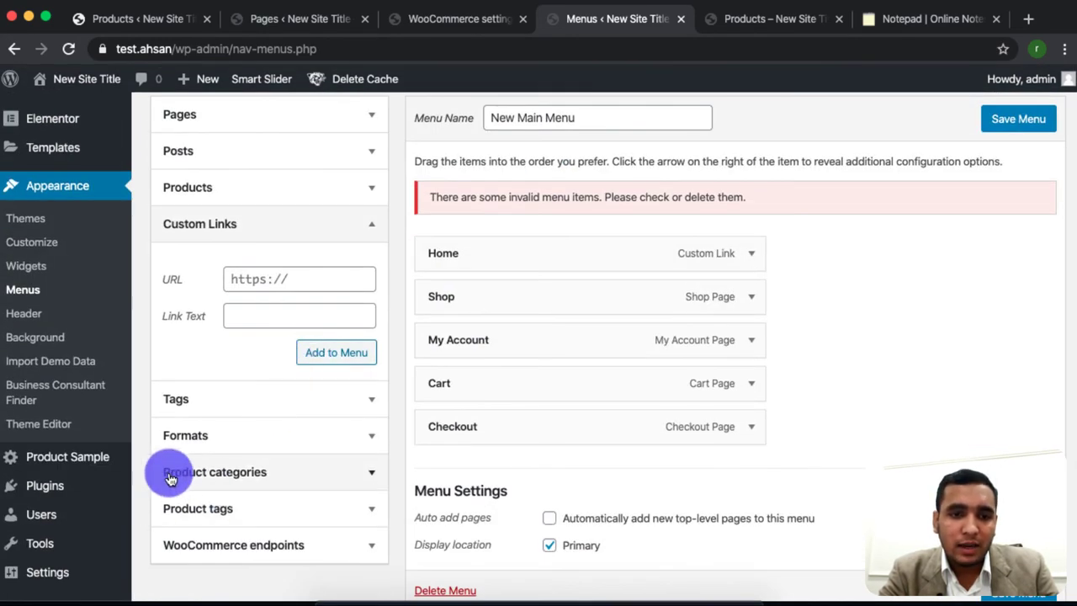
{"action": "scroll", "coordinate": [811, 377], "scroll_direction": "up", "scroll_amount": 6}
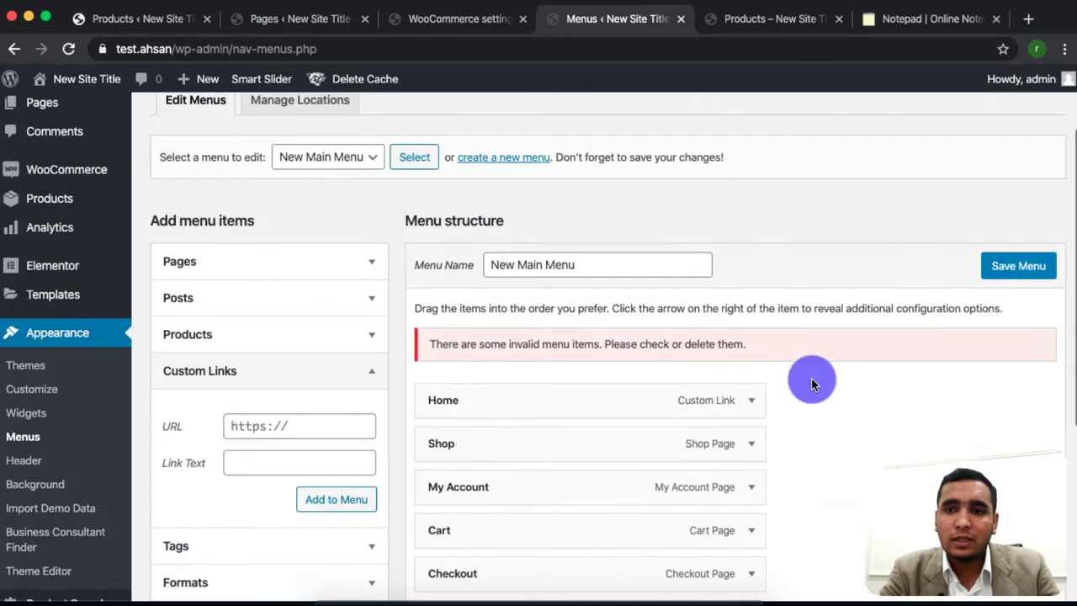
{"action": "left_click", "coordinate": [957, 107]}
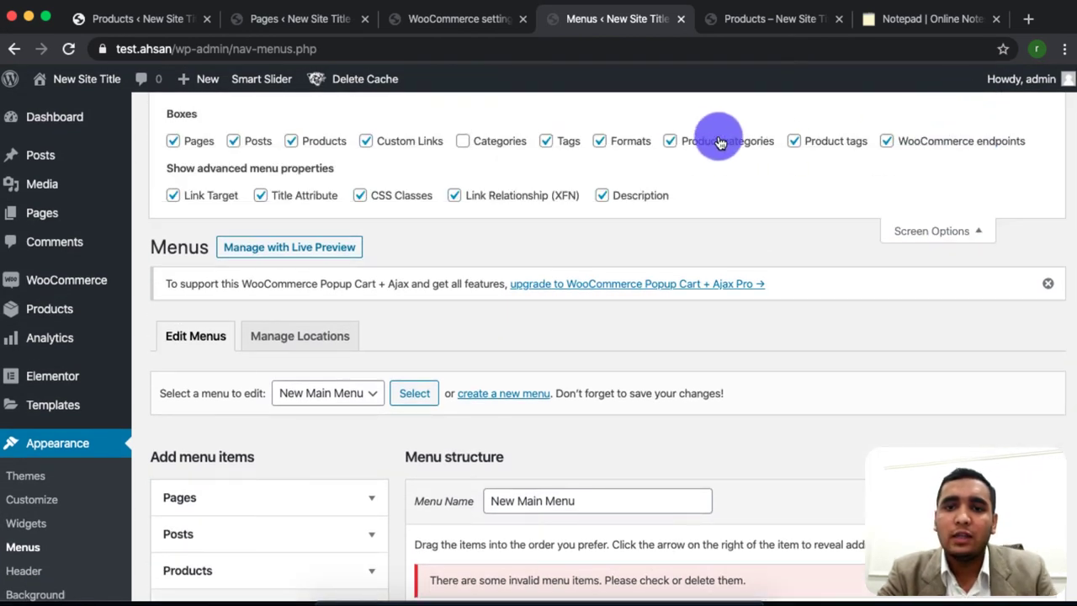
{"action": "left_click", "coordinate": [930, 229]}
Step: Add the New Deal product category to the menu and place it between Shop and My Account
{"action": "scroll", "coordinate": [498, 468], "scroll_direction": "down", "scroll_amount": 1}
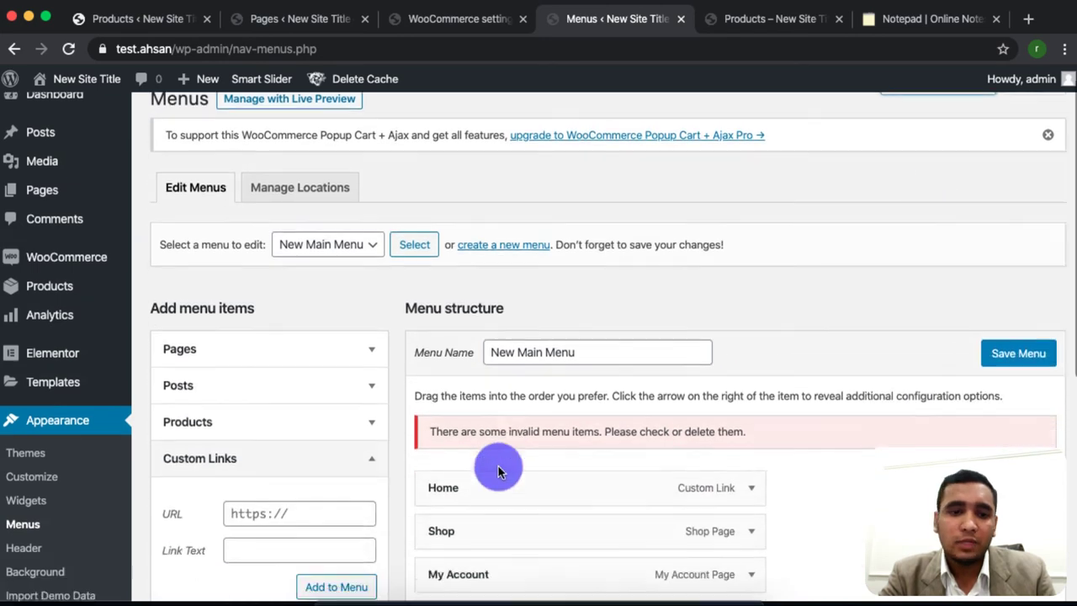
{"action": "scroll", "coordinate": [498, 466], "scroll_direction": "down", "scroll_amount": 5}
{"action": "left_click", "coordinate": [289, 347]}
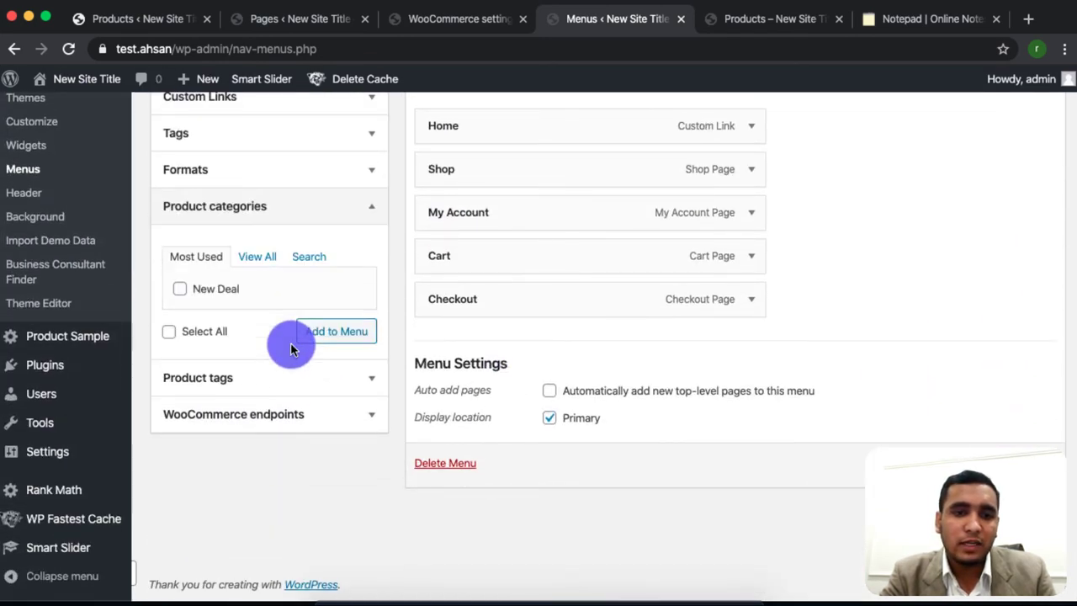
{"action": "left_click", "coordinate": [212, 290]}
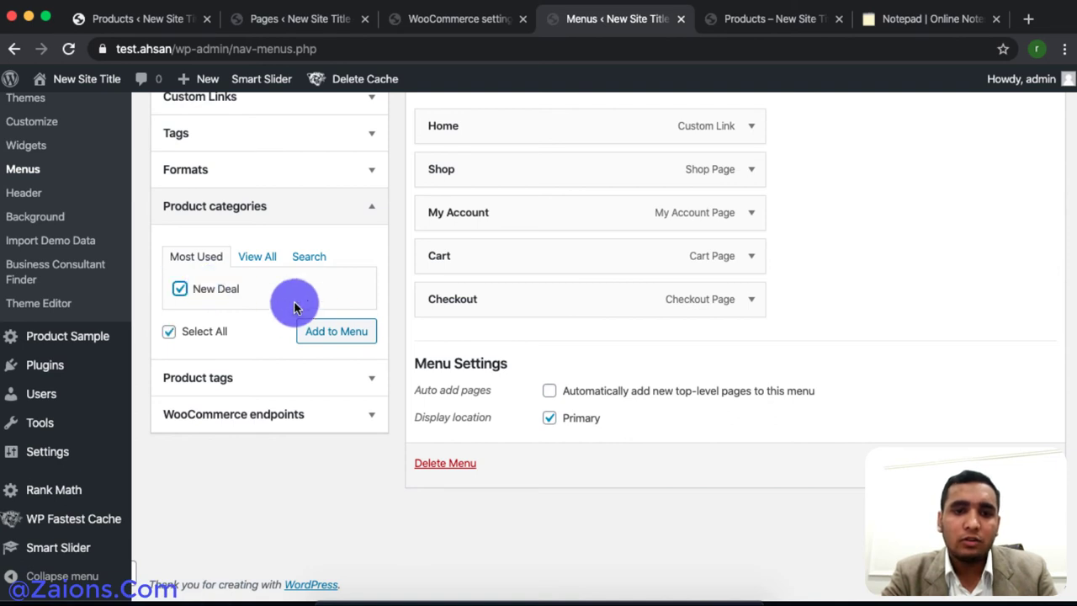
{"action": "scroll", "coordinate": [547, 278], "scroll_direction": "up", "scroll_amount": 2}
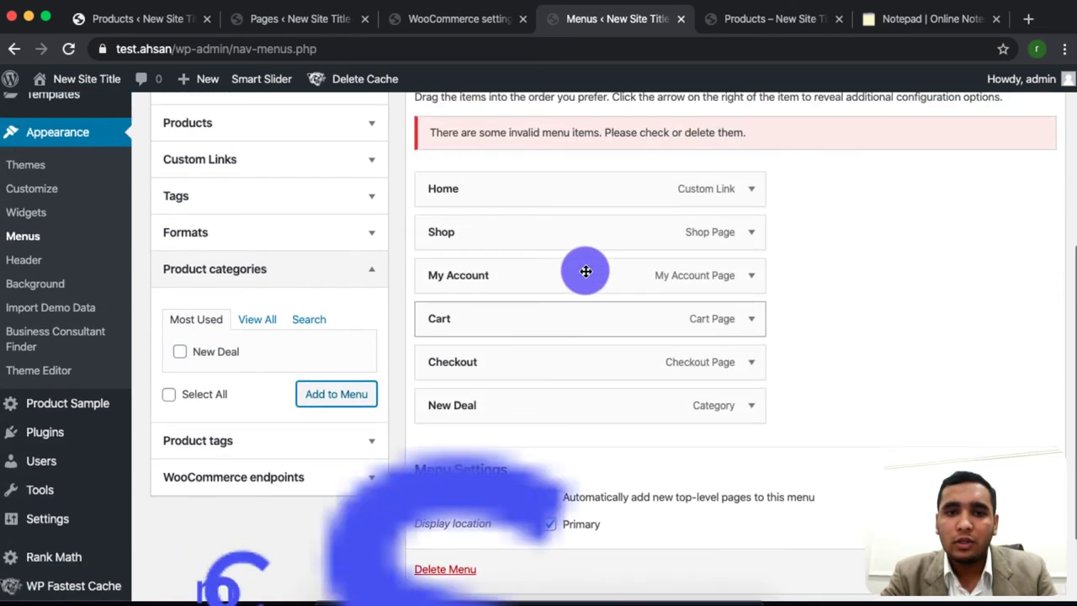
{"action": "left_click_drag", "start_coordinate": [480, 419], "coordinate": [480, 284]}
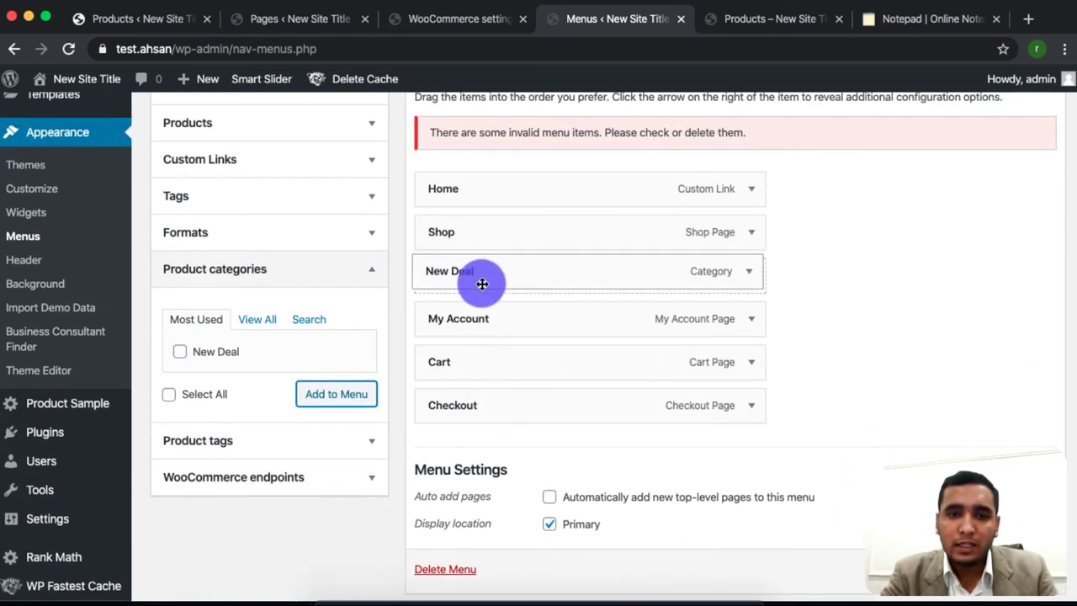
Step: Change the New Deal menu item's navigation label to Hot Deal and review the menu structure and settings
{"action": "left_click", "coordinate": [753, 276]}
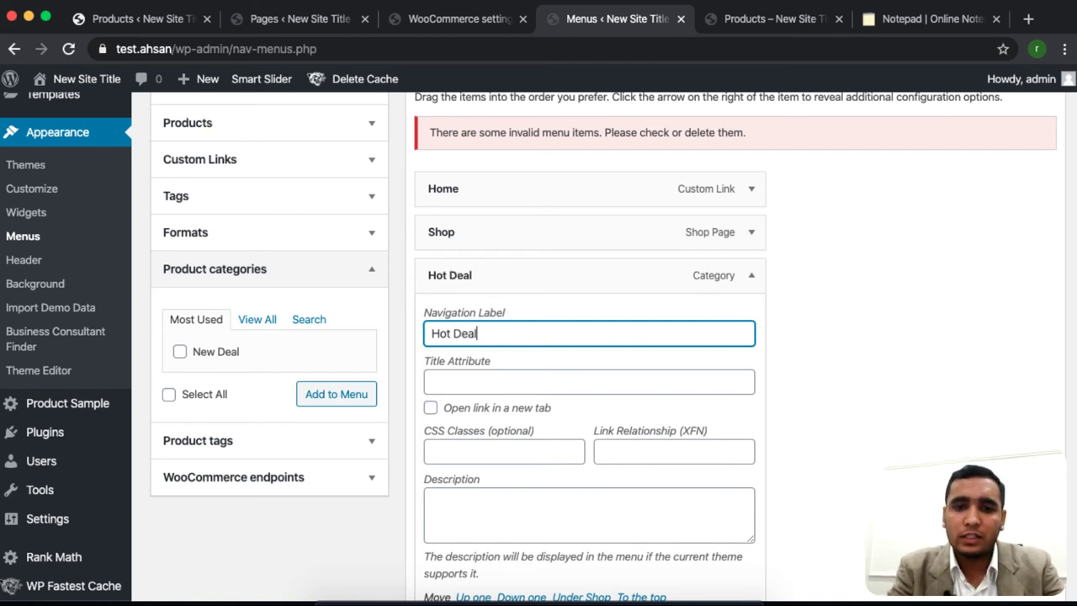
{"action": "left_click", "coordinate": [751, 275]}
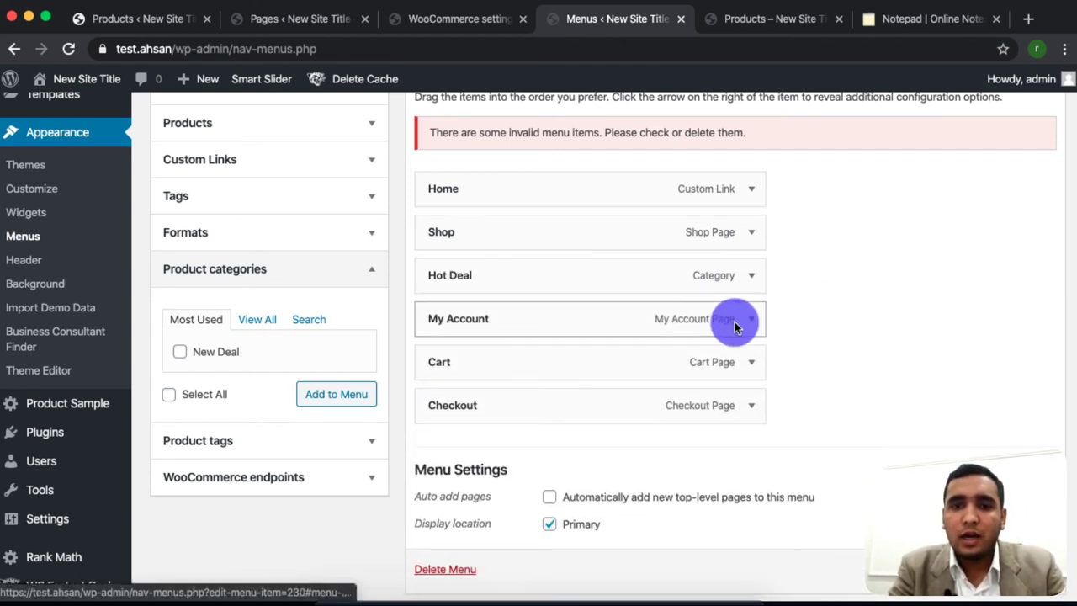
{"action": "scroll", "coordinate": [686, 376], "scroll_direction": "down", "scroll_amount": 1}
{"action": "scroll", "coordinate": [580, 202], "scroll_direction": "up", "scroll_amount": 5}
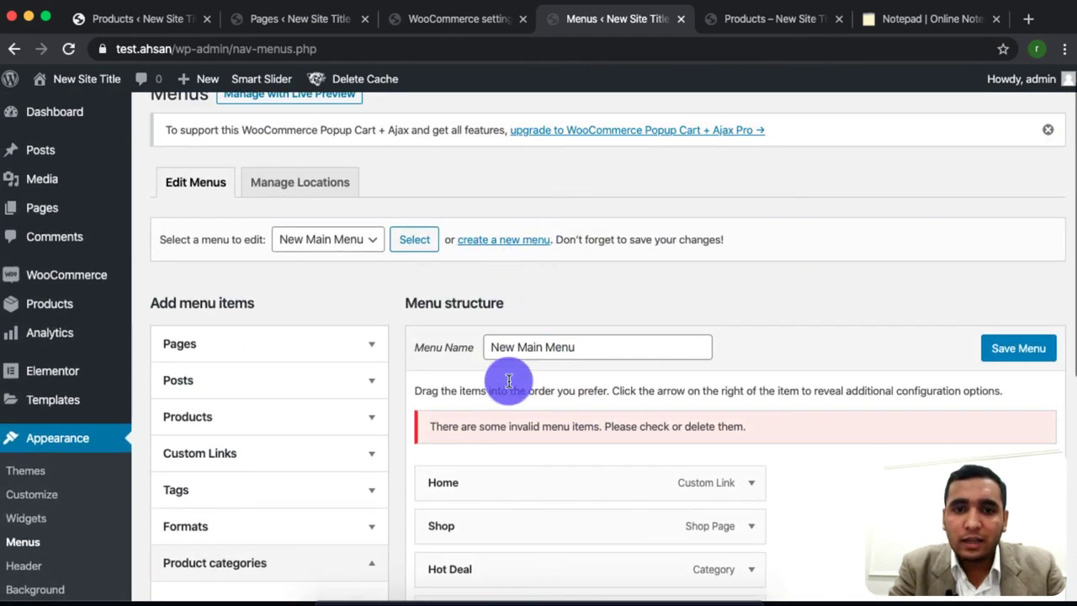
{"action": "scroll", "coordinate": [500, 459], "scroll_direction": "down", "scroll_amount": 5}
{"action": "scroll", "coordinate": [557, 455], "scroll_direction": "down", "scroll_amount": 4}
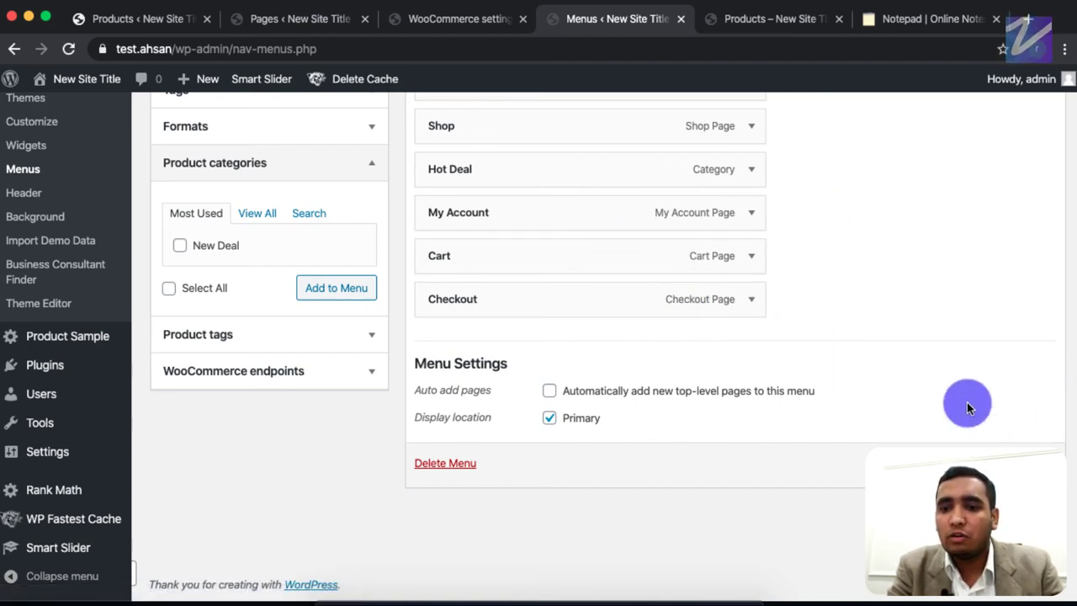
Step: Review the menu structure and save the menu with Primary as its display location
{"action": "scroll", "coordinate": [966, 402], "scroll_direction": "up", "scroll_amount": 5}
{"action": "scroll", "coordinate": [959, 396], "scroll_direction": "down", "scroll_amount": 5}
{"action": "left_click", "coordinate": [550, 418]}
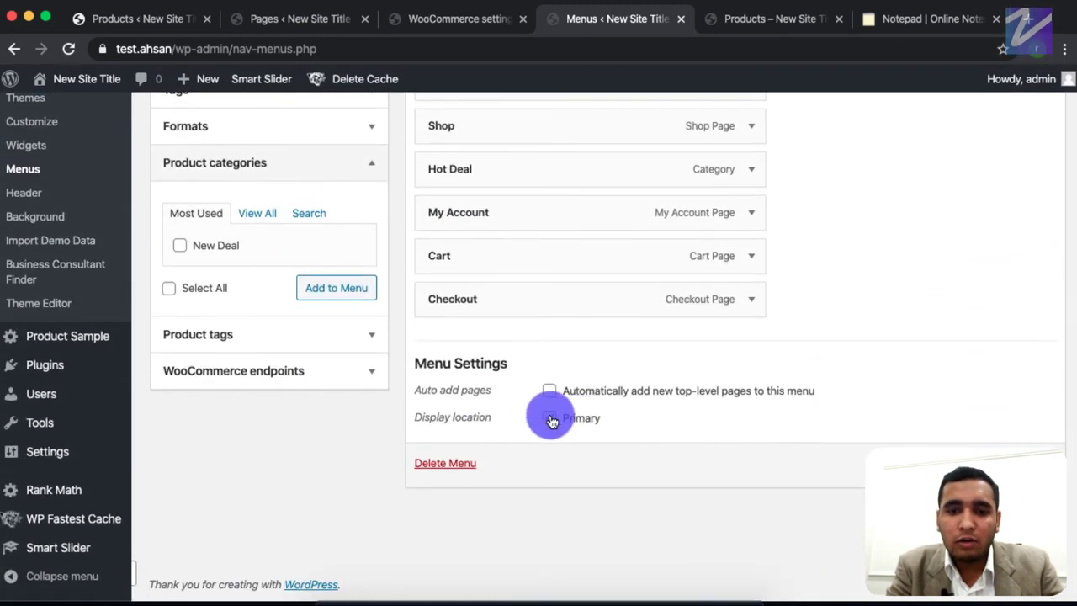
{"action": "left_click", "coordinate": [1048, 463]}
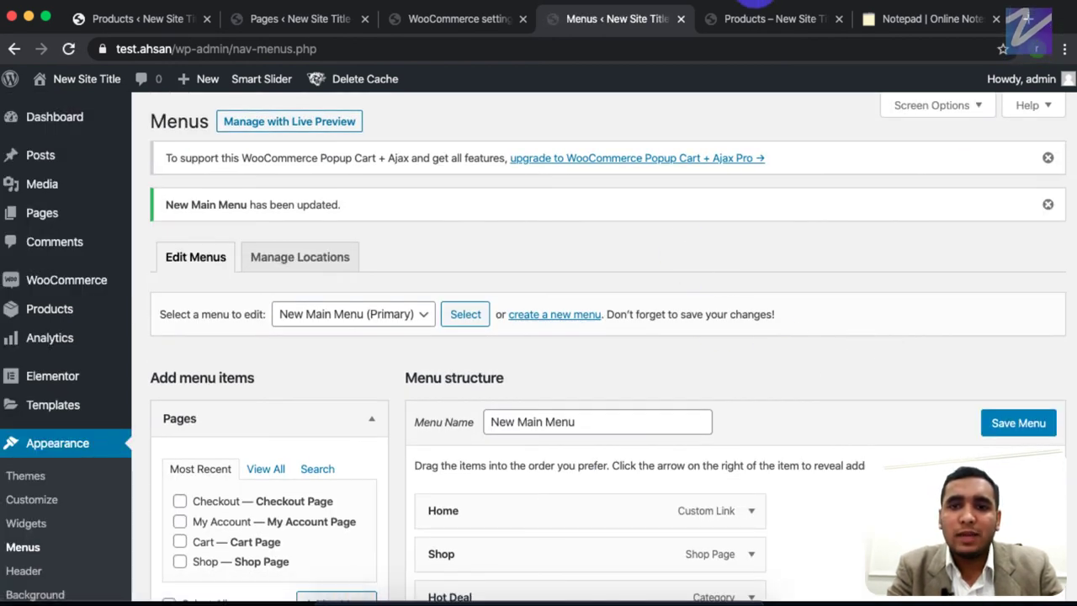
Step: Reload the live shop page, follow the Hot Deal menu link and examine the category page with its product listing
{"action": "left_click", "coordinate": [764, 22]}
{"action": "key", "text": "Return"}
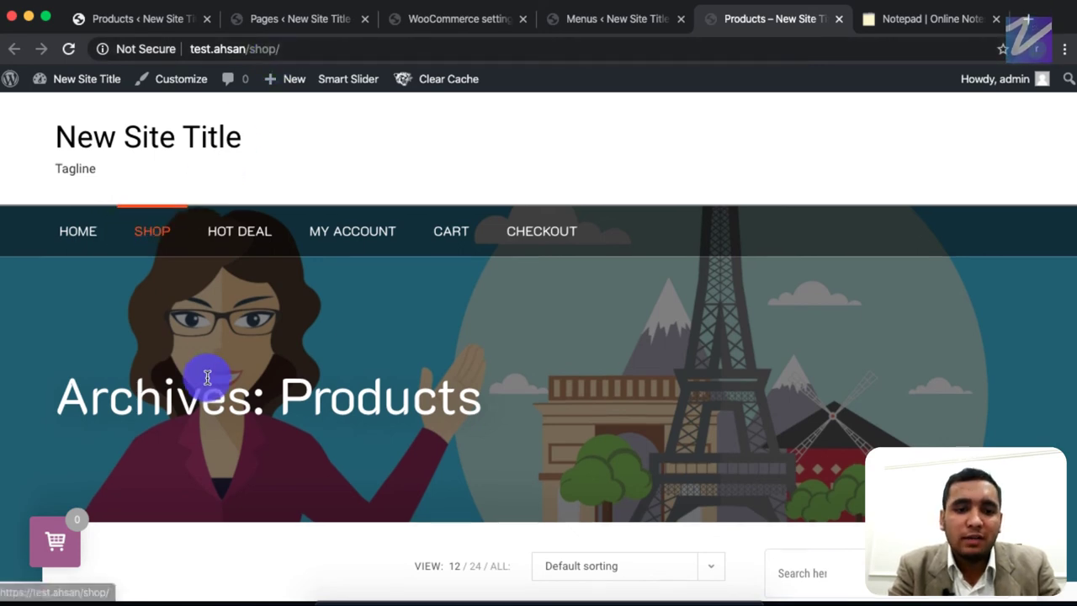
{"action": "scroll", "coordinate": [263, 229], "scroll_direction": "down", "scroll_amount": 1}
{"action": "left_click", "coordinate": [243, 176]}
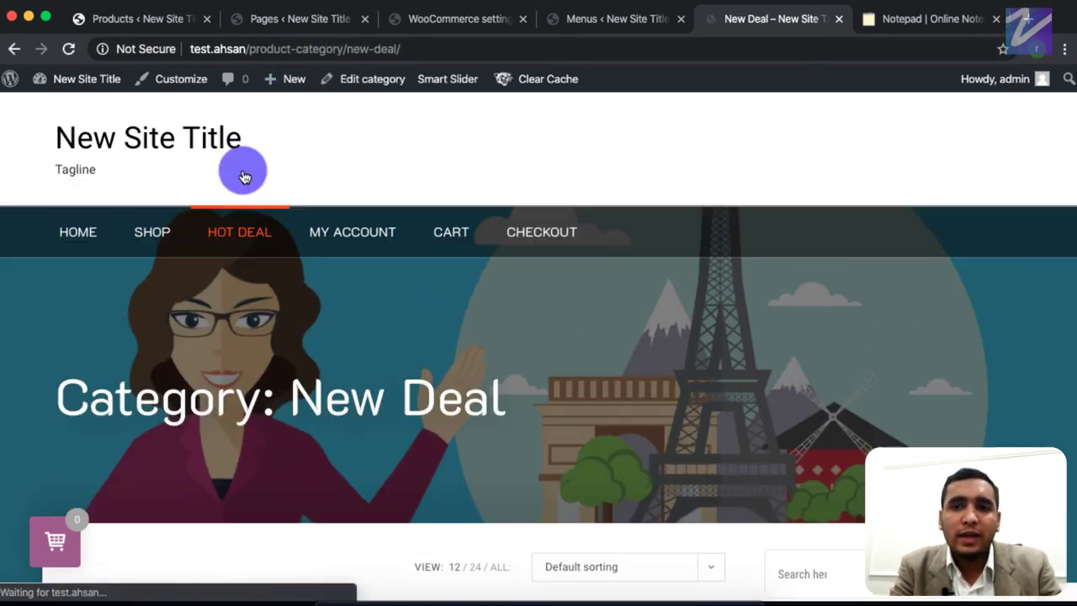
{"action": "scroll", "coordinate": [267, 404], "scroll_direction": "down", "scroll_amount": 2}
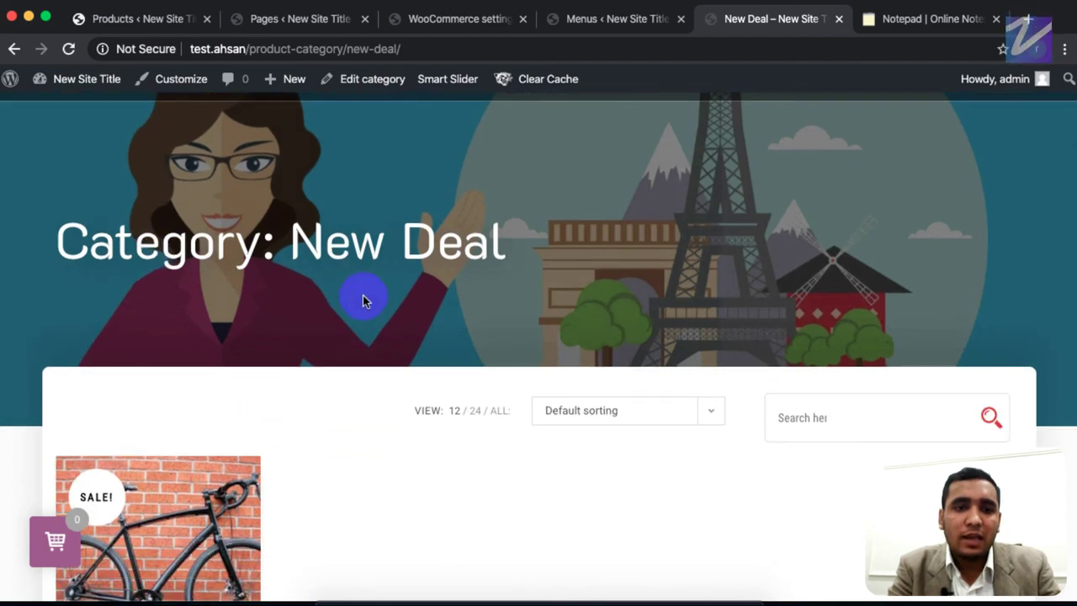
{"action": "scroll", "coordinate": [358, 370], "scroll_direction": "down", "scroll_amount": 3}
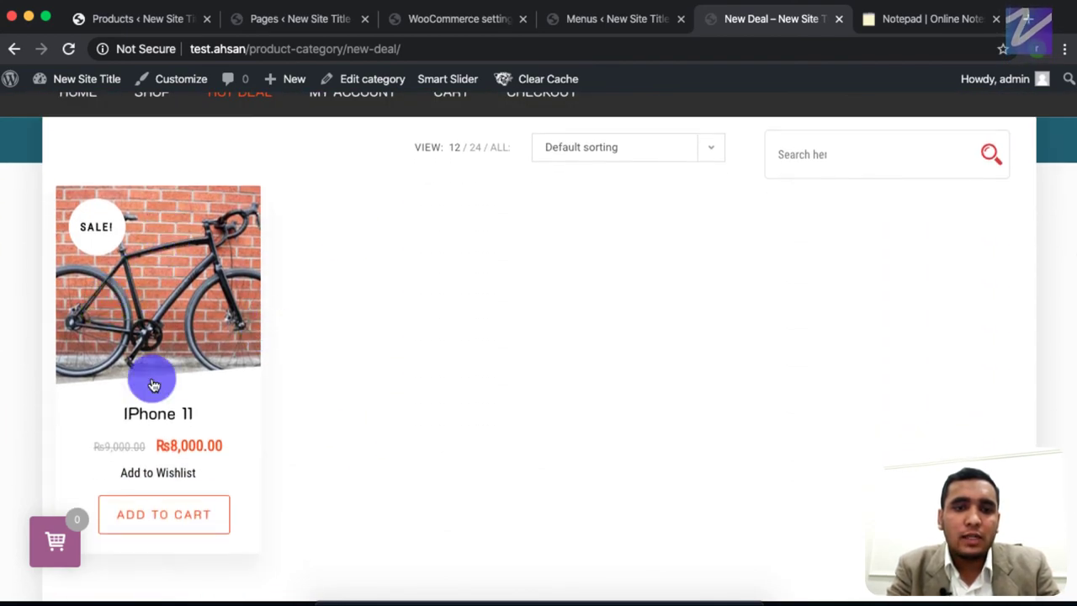
{"action": "scroll", "coordinate": [295, 395], "scroll_direction": "down", "scroll_amount": 2}
{"action": "scroll", "coordinate": [395, 299], "scroll_direction": "up", "scroll_amount": 8}
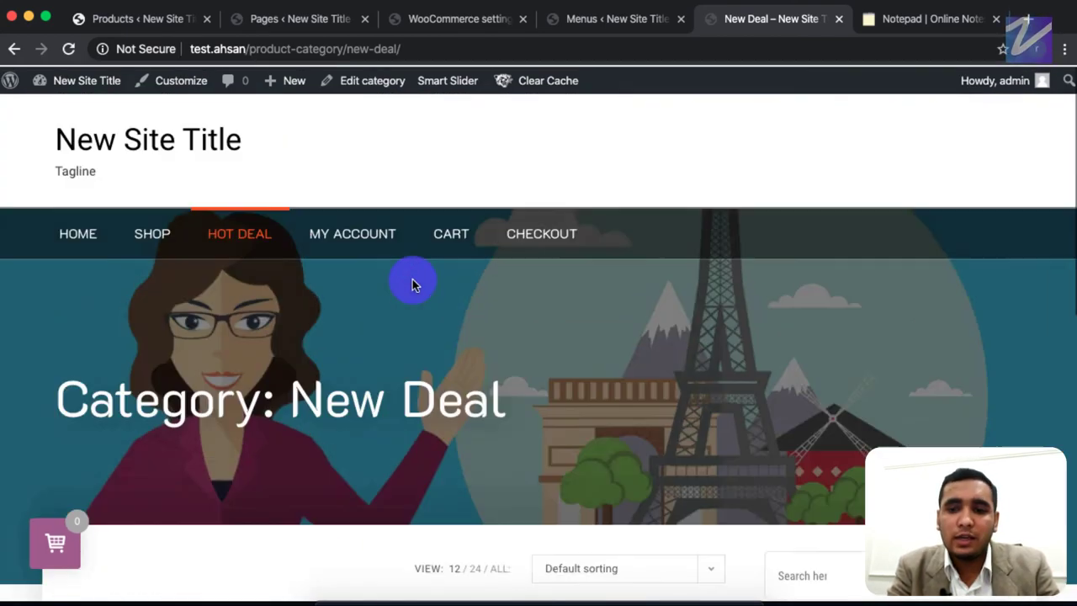
{"action": "scroll", "coordinate": [413, 344], "scroll_direction": "down", "scroll_amount": 8}
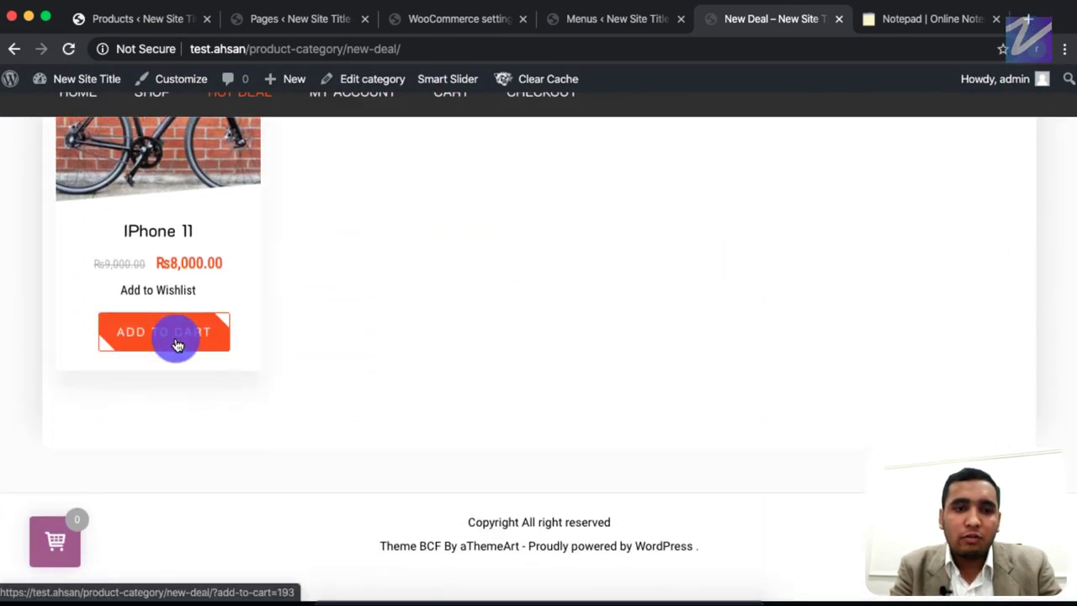
{"action": "scroll", "coordinate": [420, 391], "scroll_direction": "up", "scroll_amount": 2}
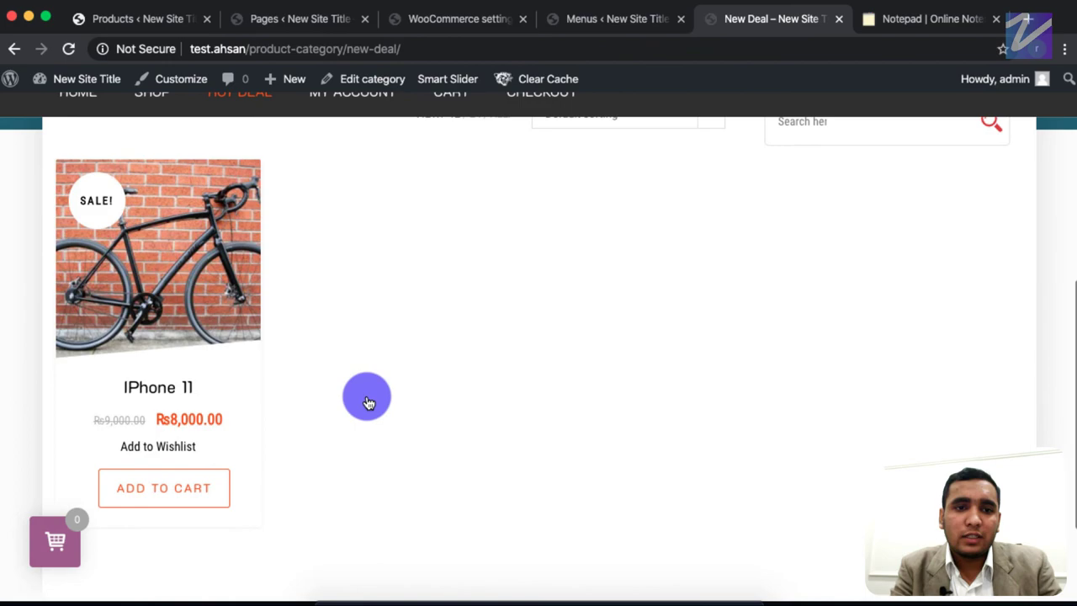
Step: Open the IPhone 11 product page from the category listing and look it over
{"action": "left_click", "coordinate": [215, 279]}
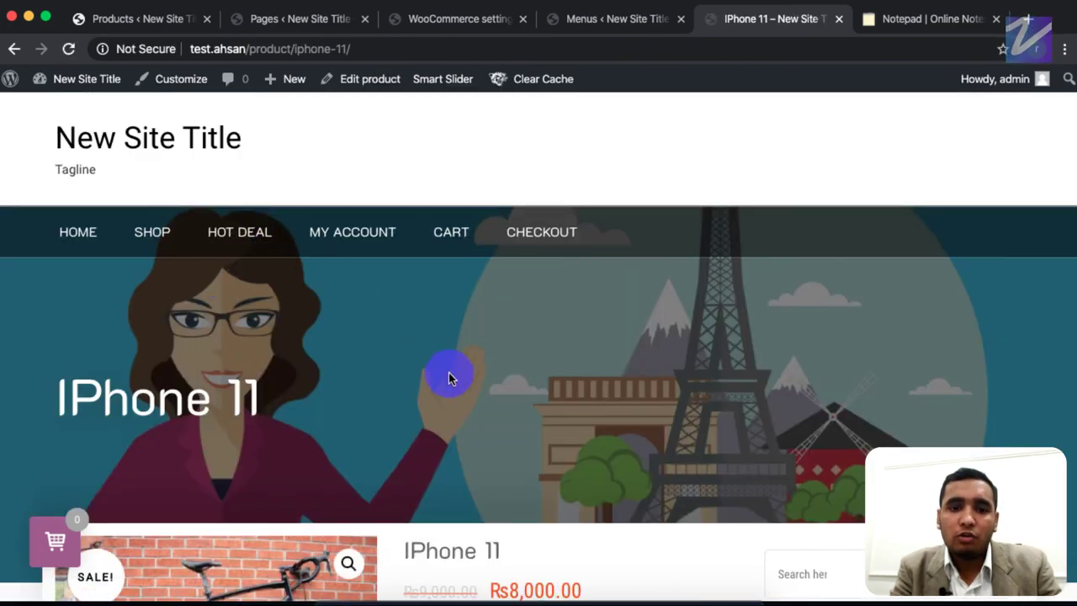
{"action": "scroll", "coordinate": [446, 378], "scroll_direction": "down", "scroll_amount": 4}
{"action": "scroll", "coordinate": [300, 315], "scroll_direction": "up", "scroll_amount": 5}
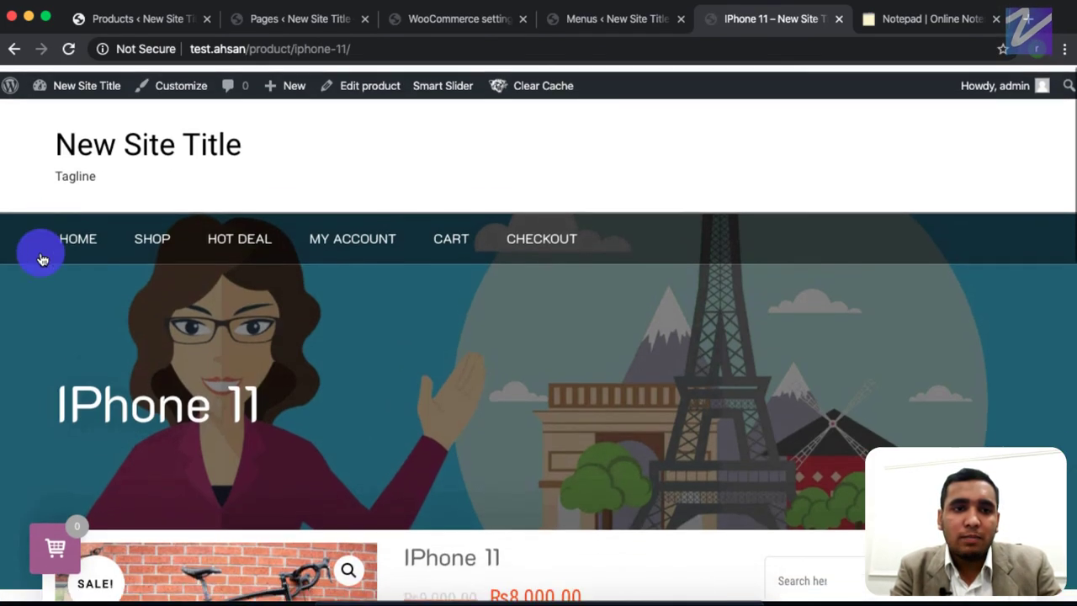
Step: Open the Home link in the site's navigation menu and examine what the homepage displays
{"action": "left_click", "coordinate": [76, 240]}
{"action": "scroll", "coordinate": [317, 467], "scroll_direction": "down", "scroll_amount": 2}
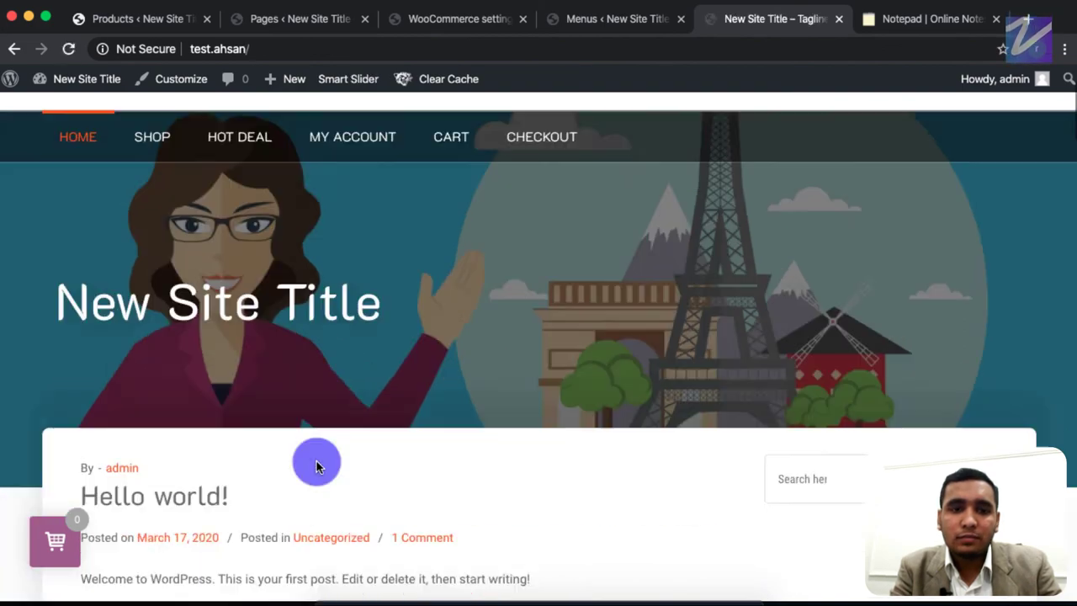
{"action": "scroll", "coordinate": [317, 467], "scroll_direction": "down", "scroll_amount": 8}
{"action": "scroll", "coordinate": [314, 462], "scroll_direction": "up", "scroll_amount": 10}
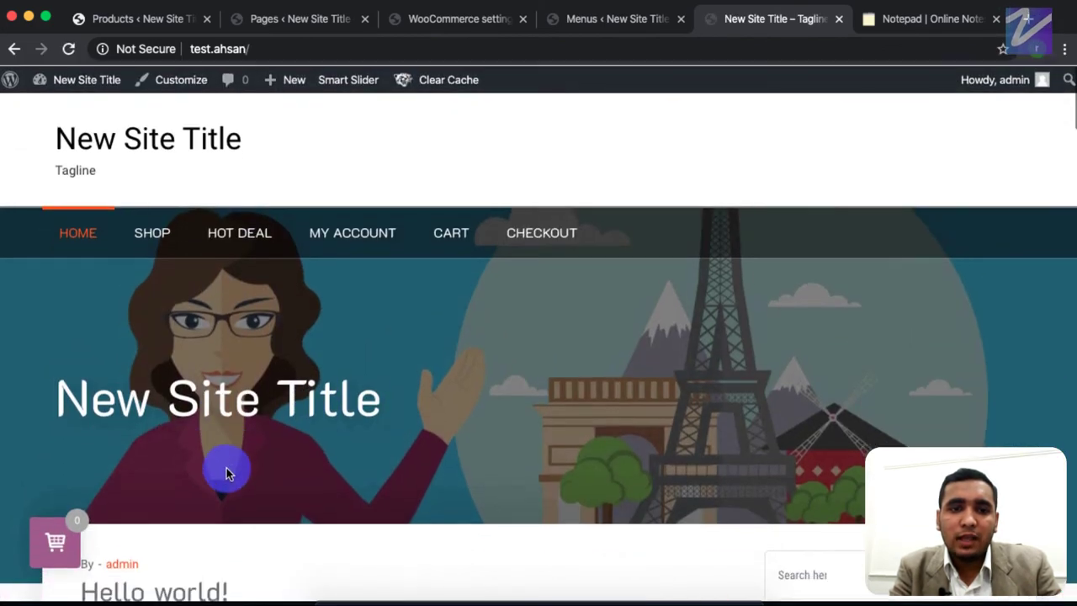
{"action": "scroll", "coordinate": [226, 470], "scroll_direction": "down", "scroll_amount": 3}
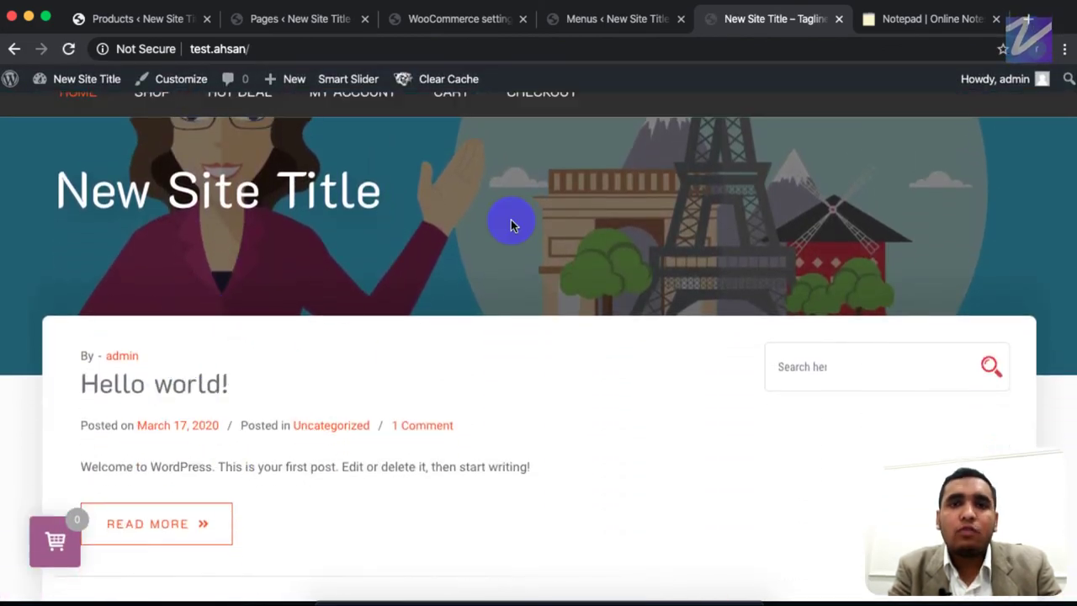
Step: In the WordPress Reading settings, make the homepage a static page, choose Shop as the Homepage and save the changes
{"action": "left_click", "coordinate": [597, 25]}
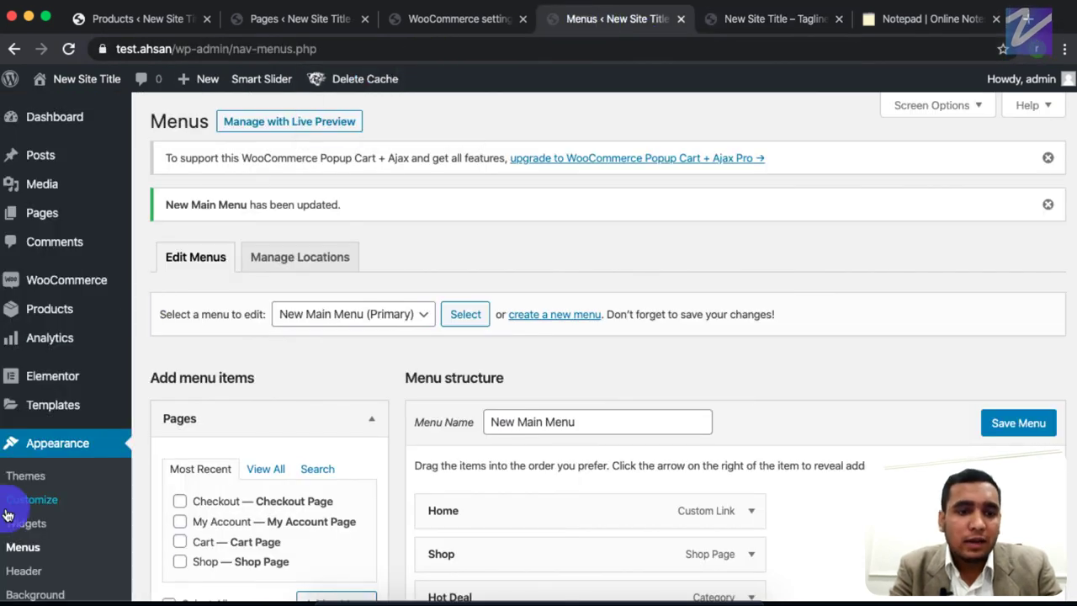
{"action": "scroll", "coordinate": [34, 513], "scroll_direction": "down", "scroll_amount": 5}
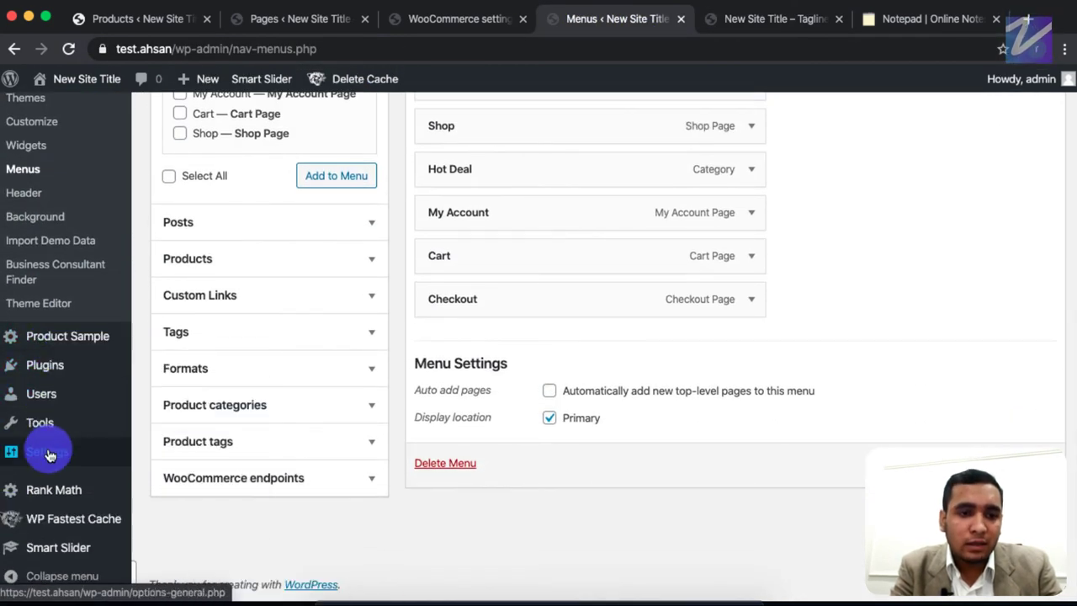
{"action": "mouse_move", "coordinate": [42, 452]}
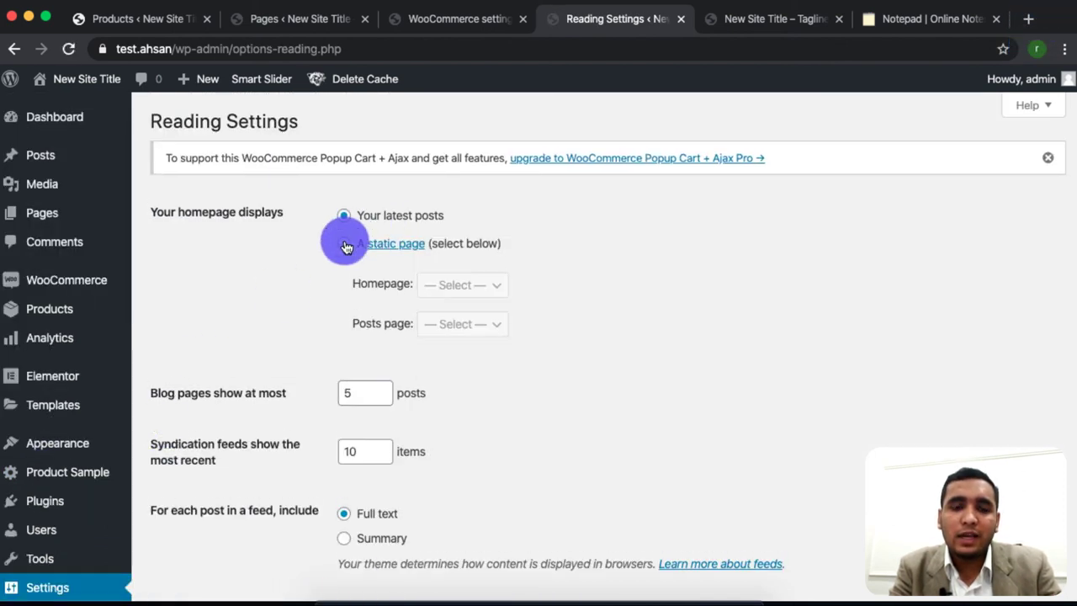
{"action": "left_click", "coordinate": [468, 295]}
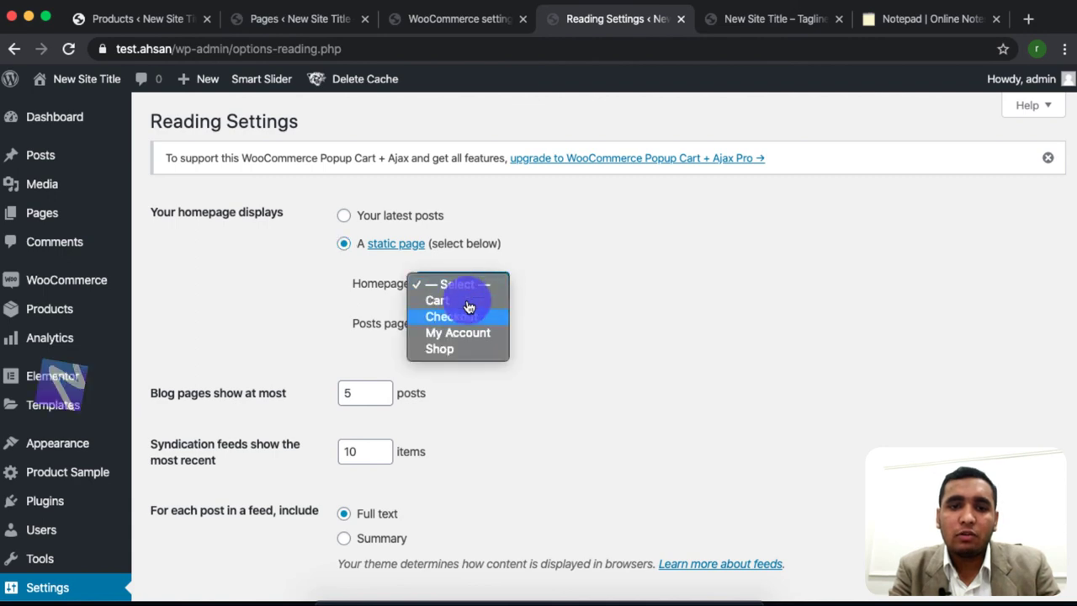
{"action": "left_click", "coordinate": [464, 348]}
{"action": "scroll", "coordinate": [243, 444], "scroll_direction": "down", "scroll_amount": 5}
{"action": "left_click", "coordinate": [207, 324]}
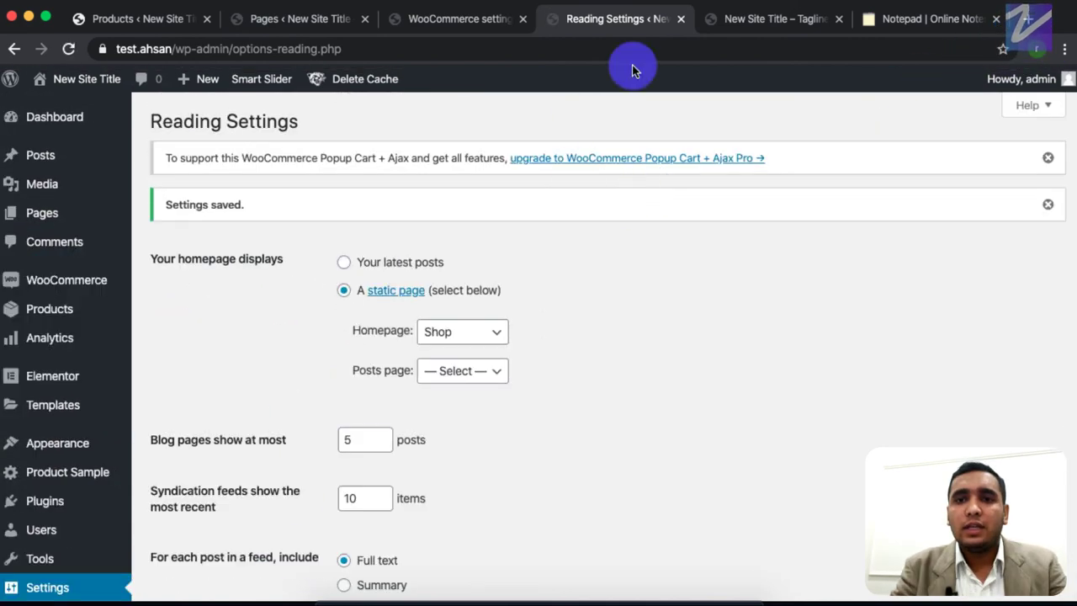
Step: Reload the live homepage, examine its menu and product listing, and return to the Reading settings
{"action": "left_click", "coordinate": [744, 25]}
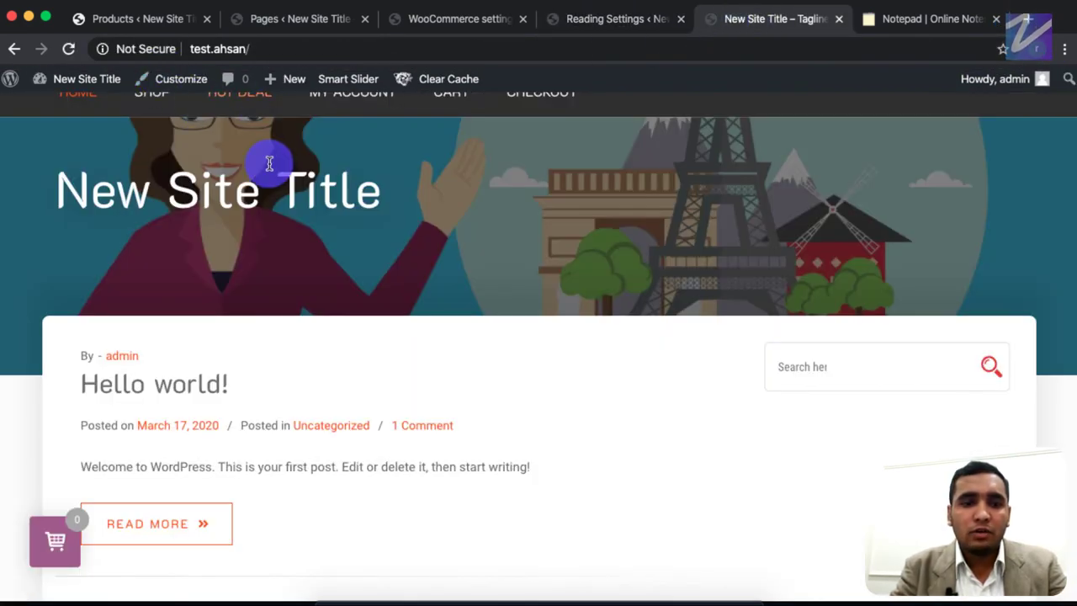
{"action": "key", "text": "super+r"}
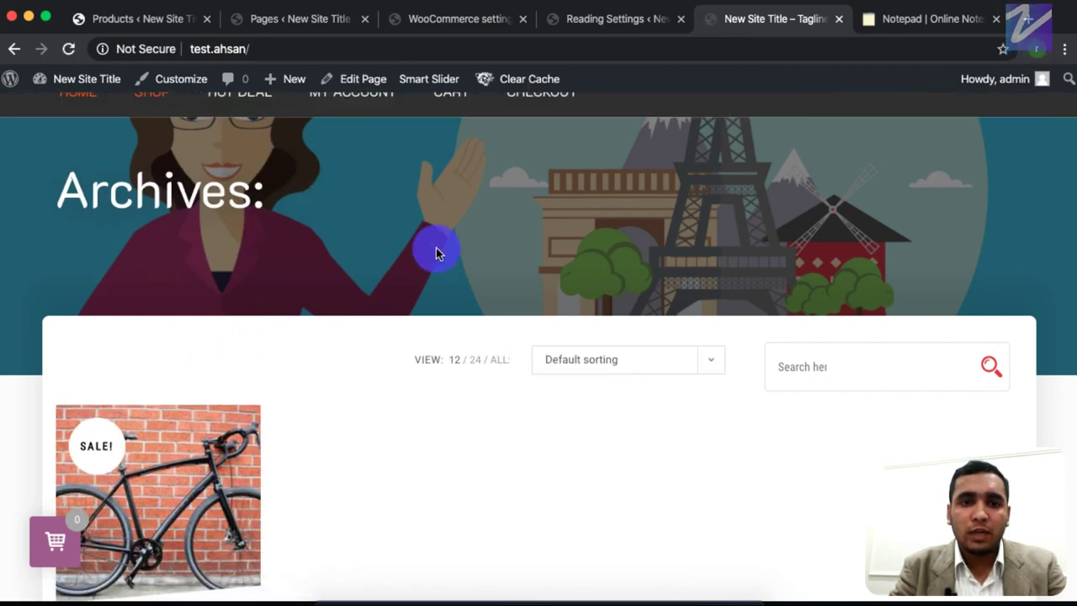
{"action": "scroll", "coordinate": [252, 240], "scroll_direction": "up", "scroll_amount": 3}
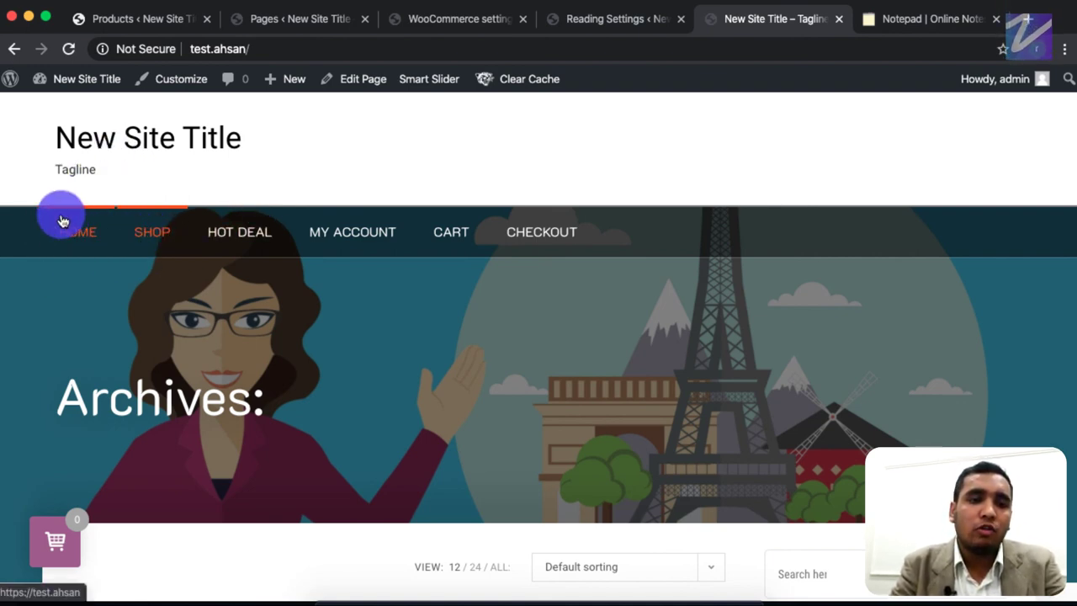
{"action": "scroll", "coordinate": [211, 361], "scroll_direction": "down", "scroll_amount": 3}
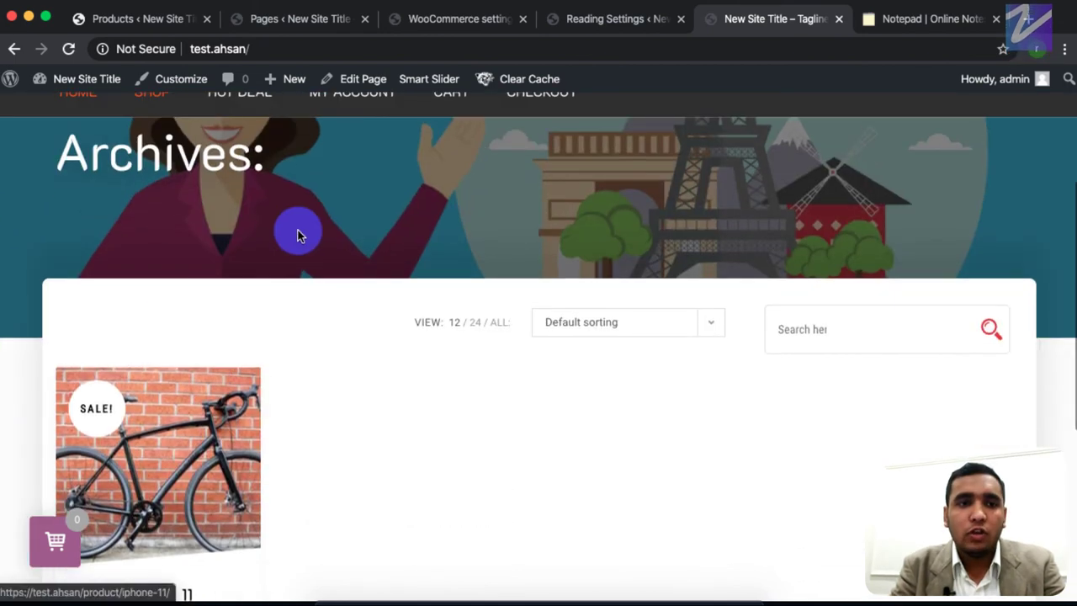
{"action": "scroll", "coordinate": [297, 230], "scroll_direction": "up", "scroll_amount": 3}
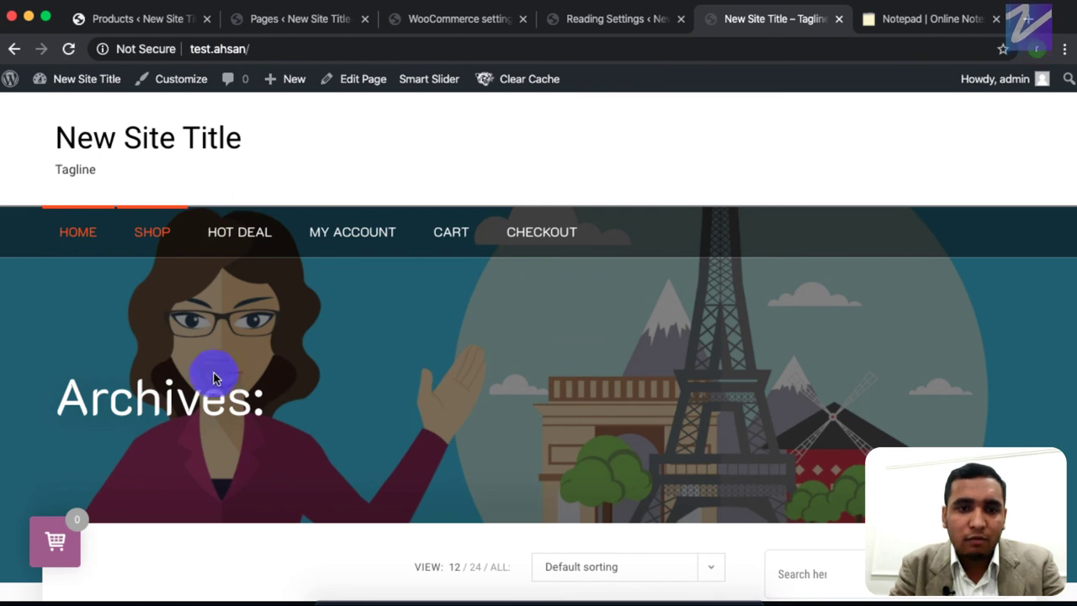
{"action": "scroll", "coordinate": [140, 495], "scroll_direction": "down", "scroll_amount": 2}
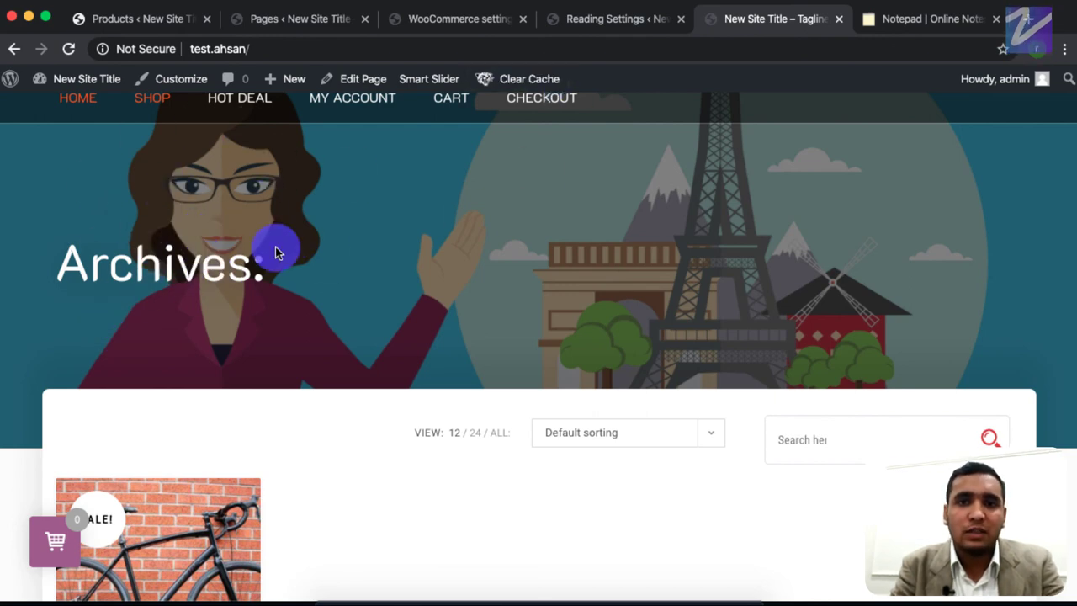
{"action": "left_click", "coordinate": [602, 18]}
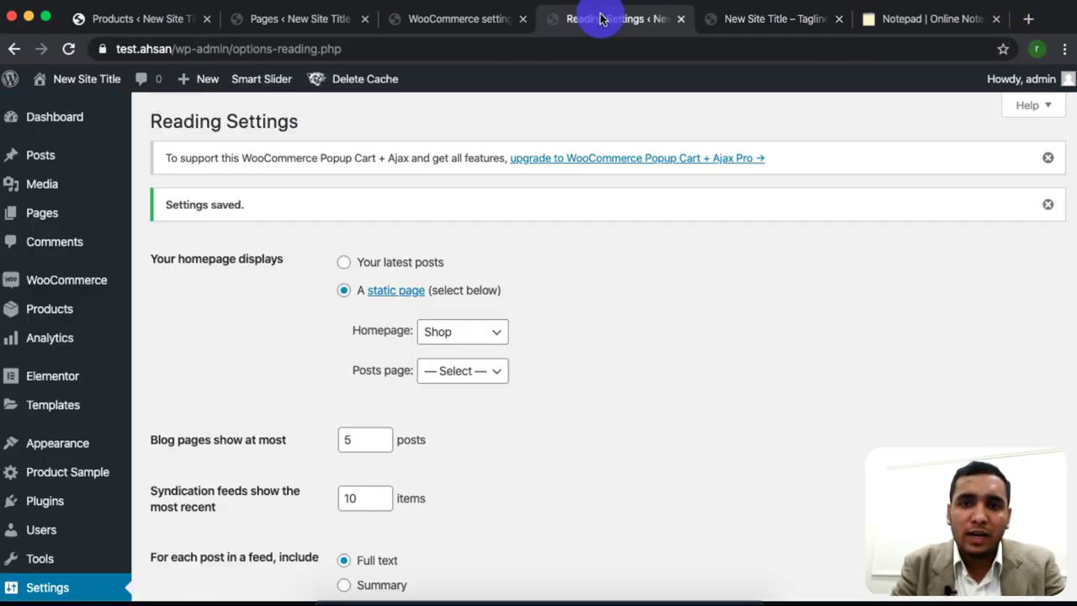